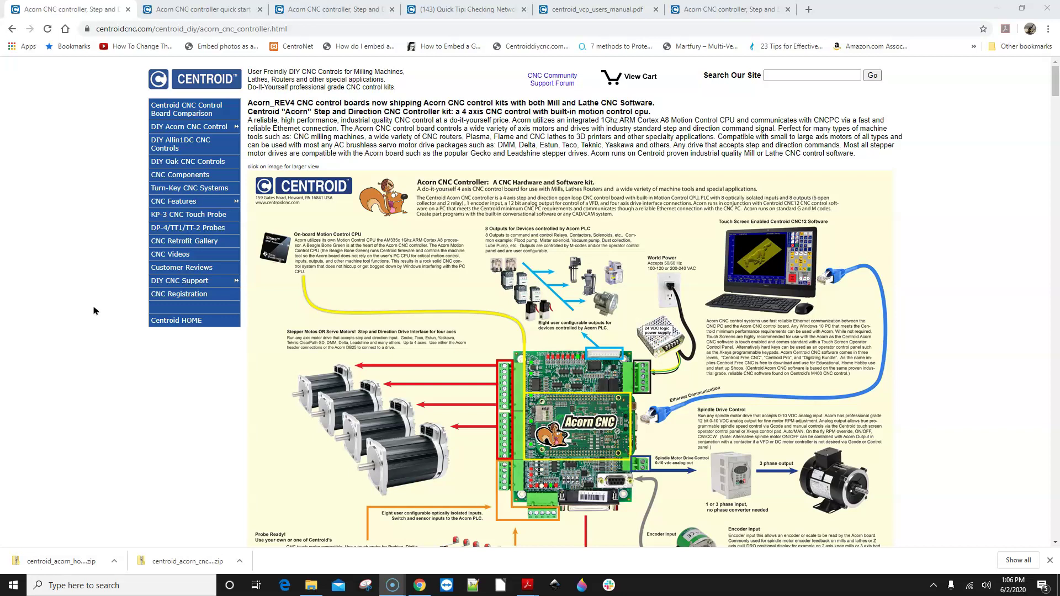
# Open the ACORN rev4 basic power and communication Bench Test schematic PDF and examine its power and Ethernet connections.
pyautogui.click(98, 308)
pyautogui.click(98, 302)
pyautogui.moveTo(525, 588)
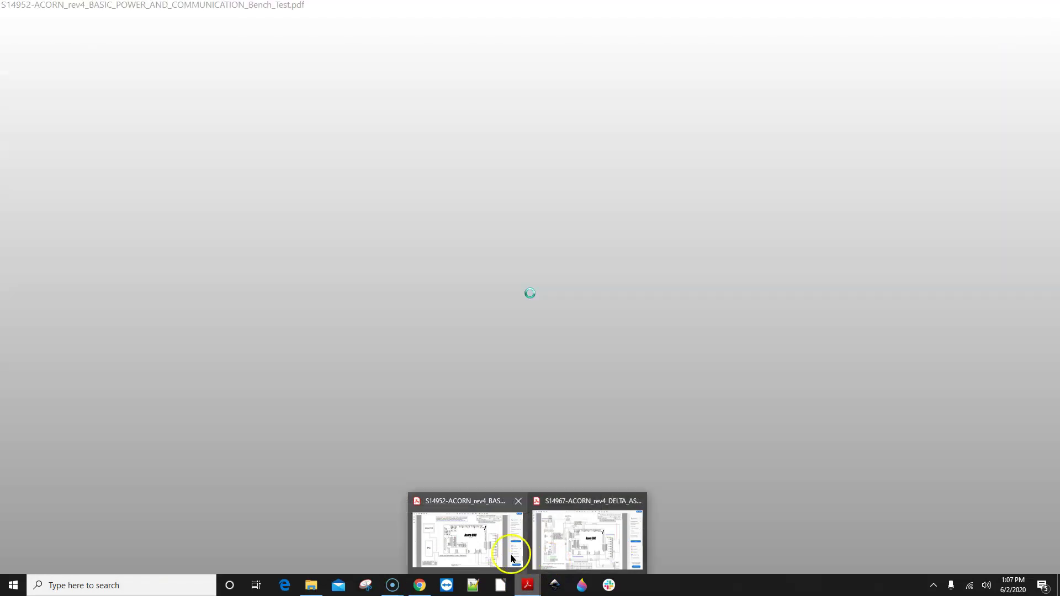
pyautogui.click(504, 555)
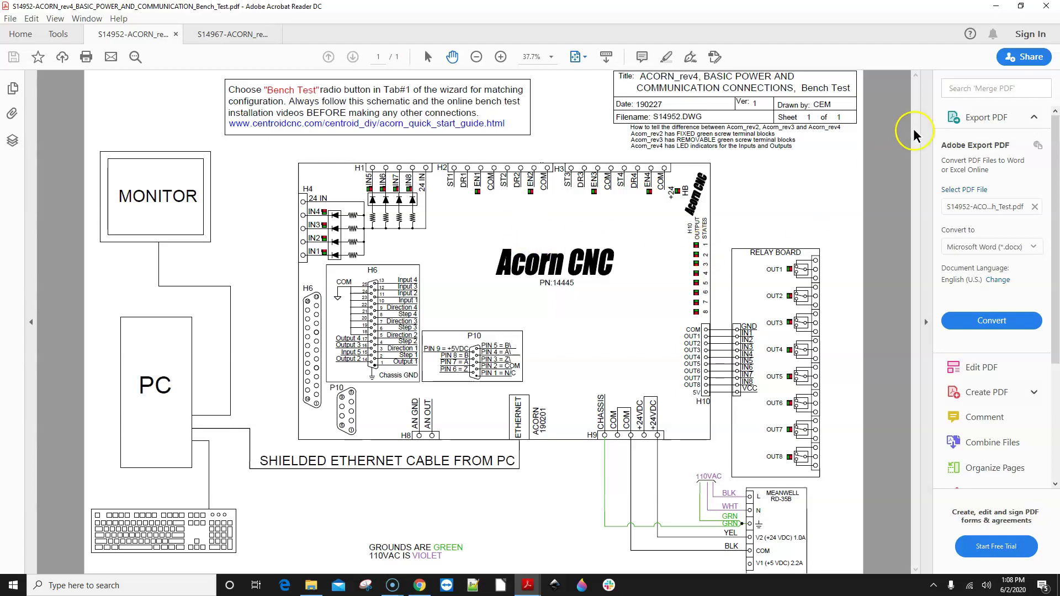
pyautogui.click(997, 6)
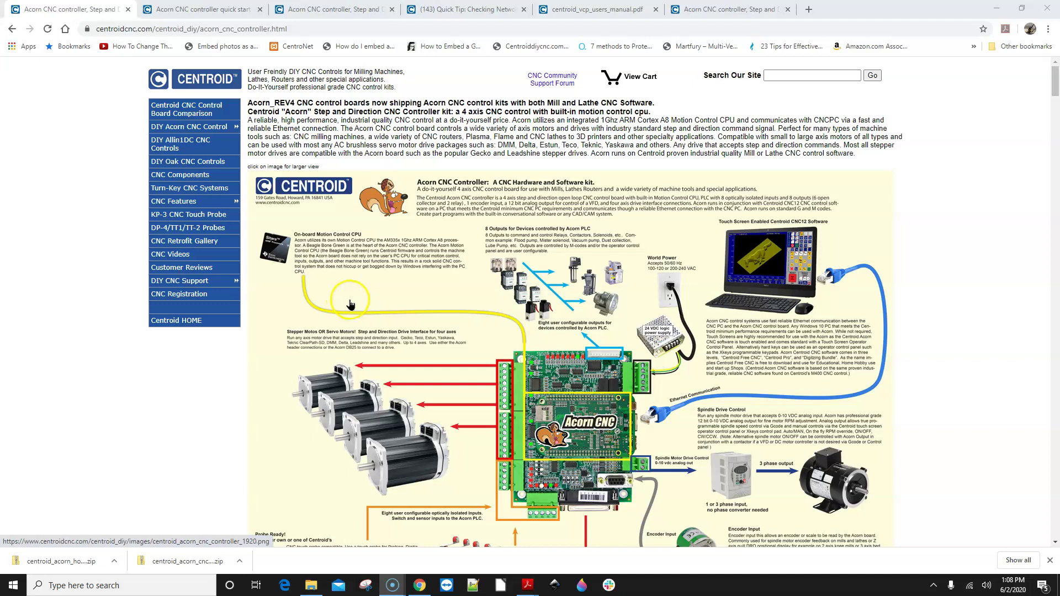
# Open the Acorn how-to-install guide on the Centroid website and read the Step 1 PC requirements through to Step 2.
pyautogui.moveTo(233, 128)
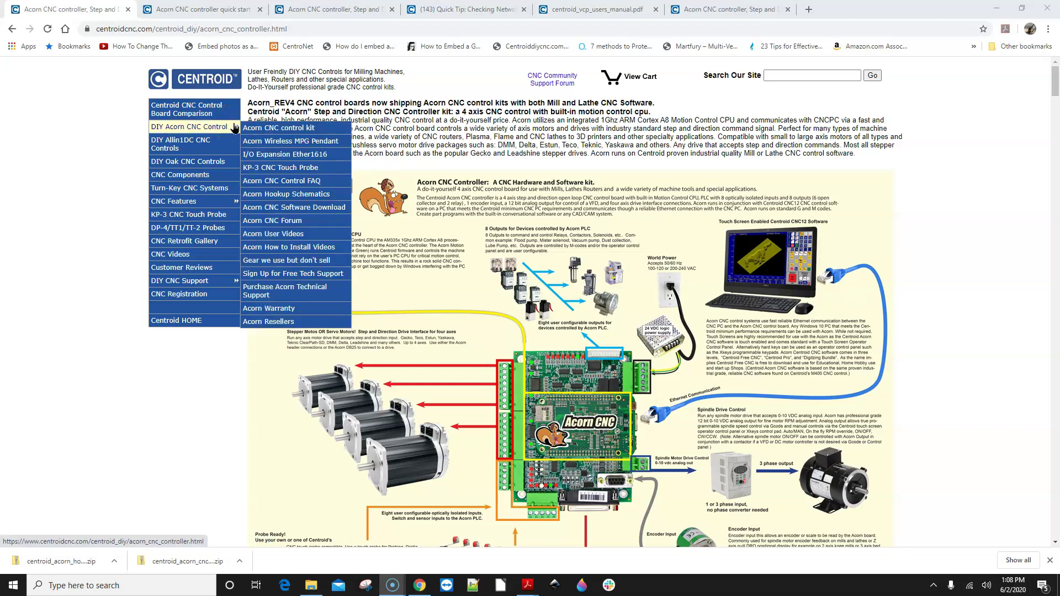
pyautogui.click(331, 248)
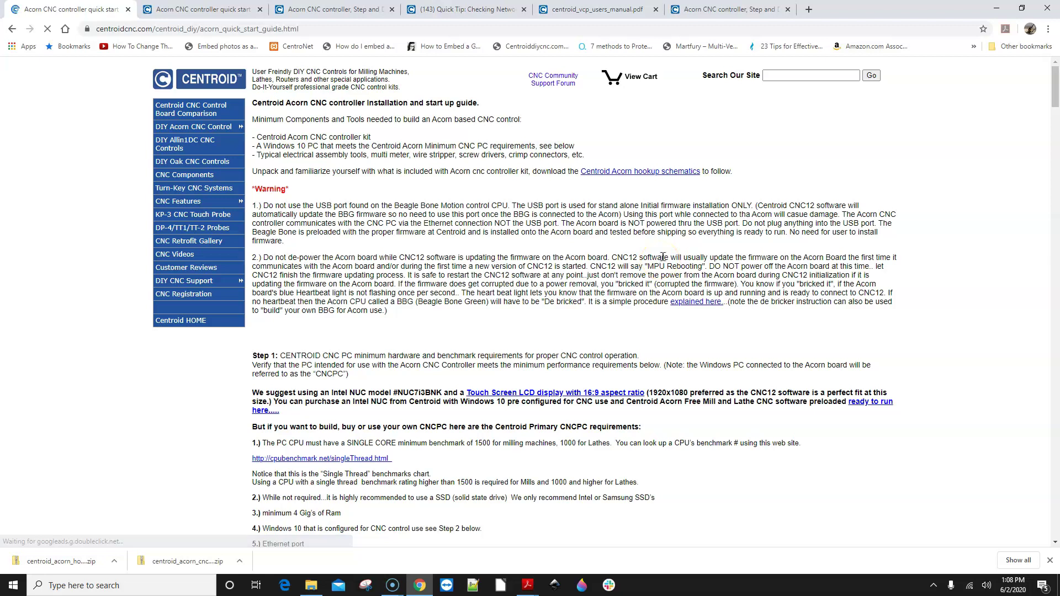
pyautogui.scroll(-2, 661, 258)
pyautogui.scroll(-1, 663, 258)
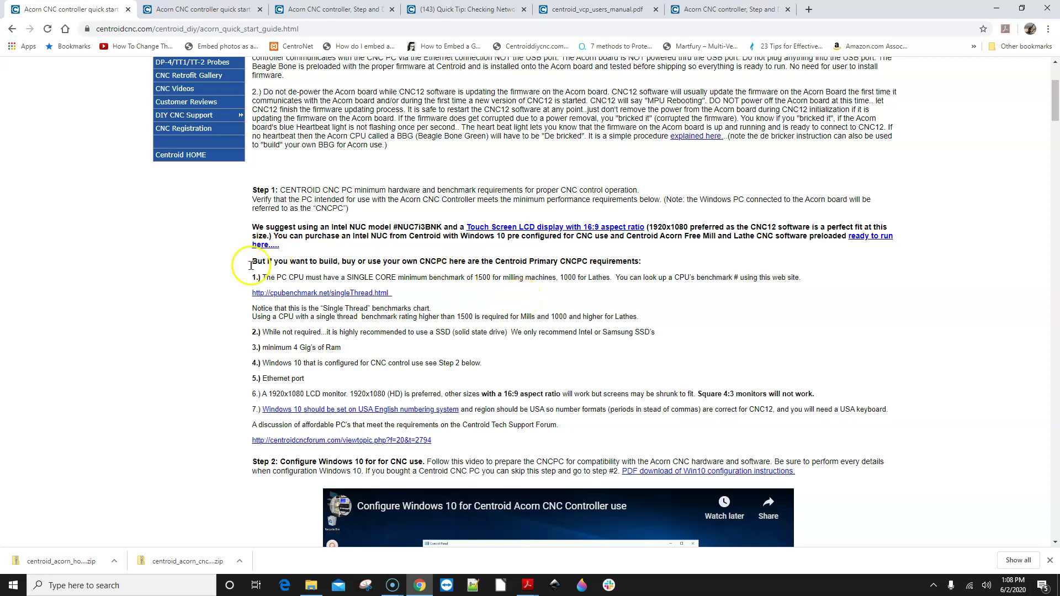
pyautogui.scroll(-1, 257, 262)
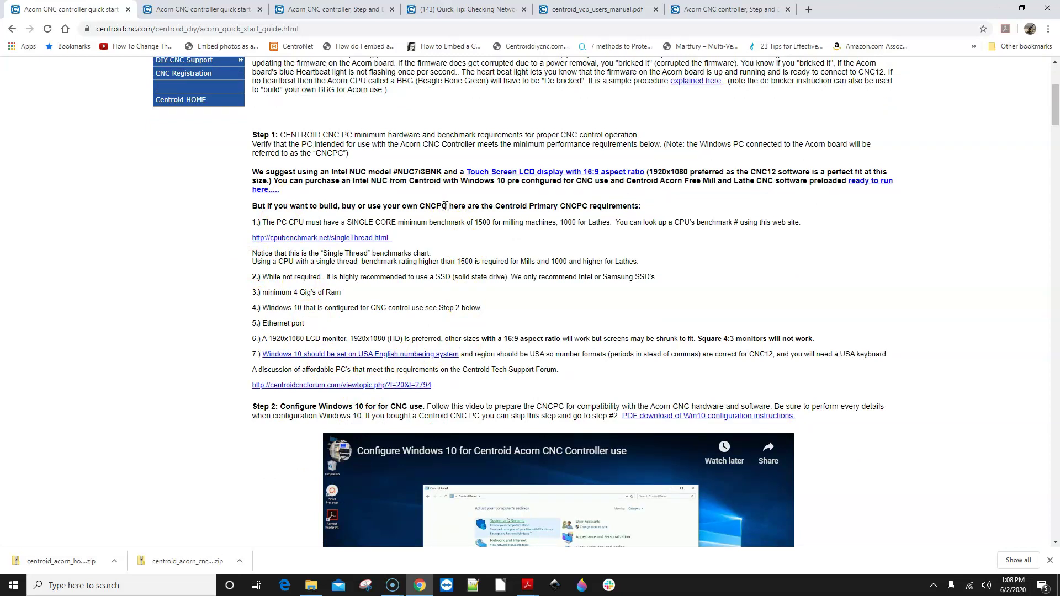
pyautogui.scroll(-4, 446, 206)
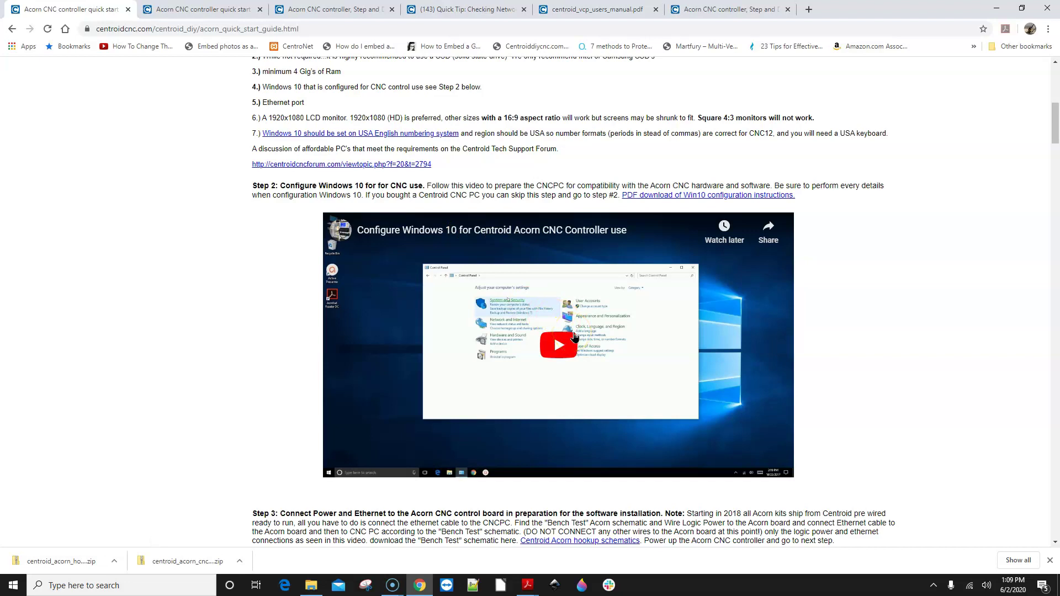
# Review the guide's Step 3 power and Ethernet connection instructions against its PC requirements and Windows 10 configuration sections.
pyautogui.scroll(-3, 573, 336)
pyautogui.scroll(-2, 575, 338)
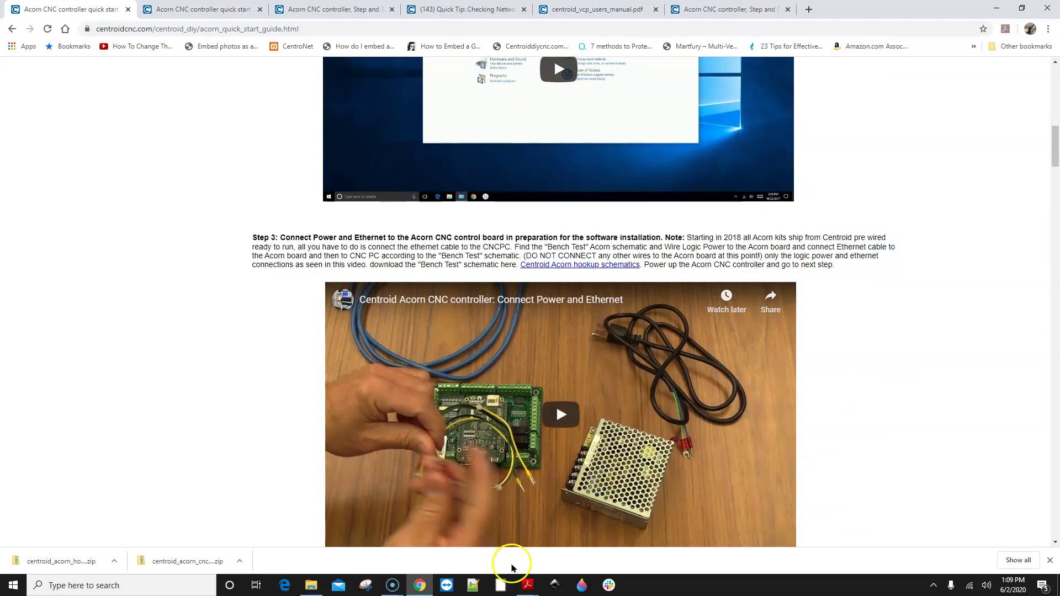
pyautogui.scroll(4, 484, 331)
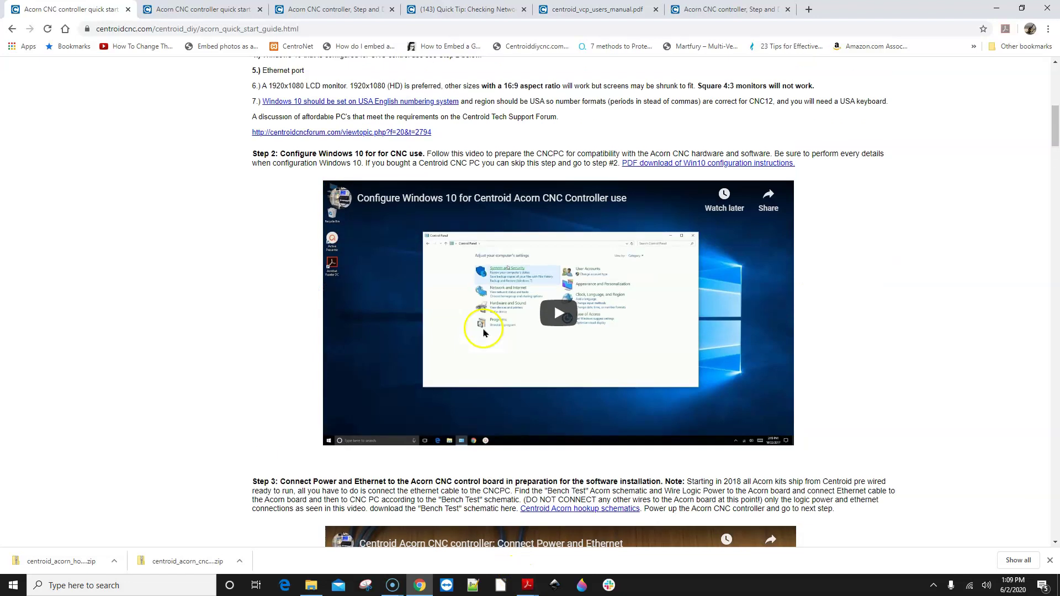
pyautogui.scroll(4, 355, 259)
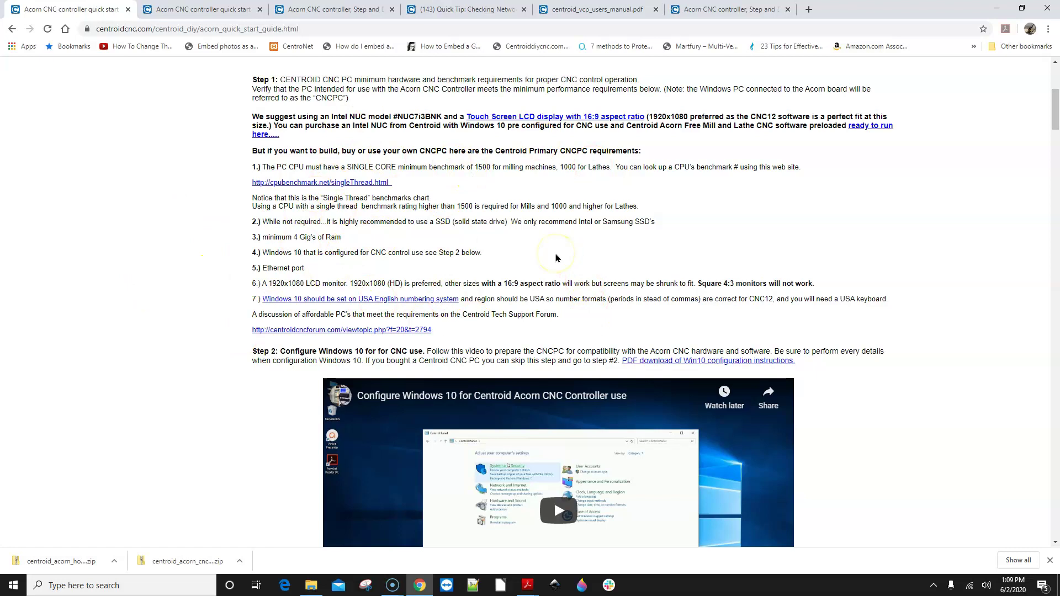
pyautogui.scroll(-3, 556, 258)
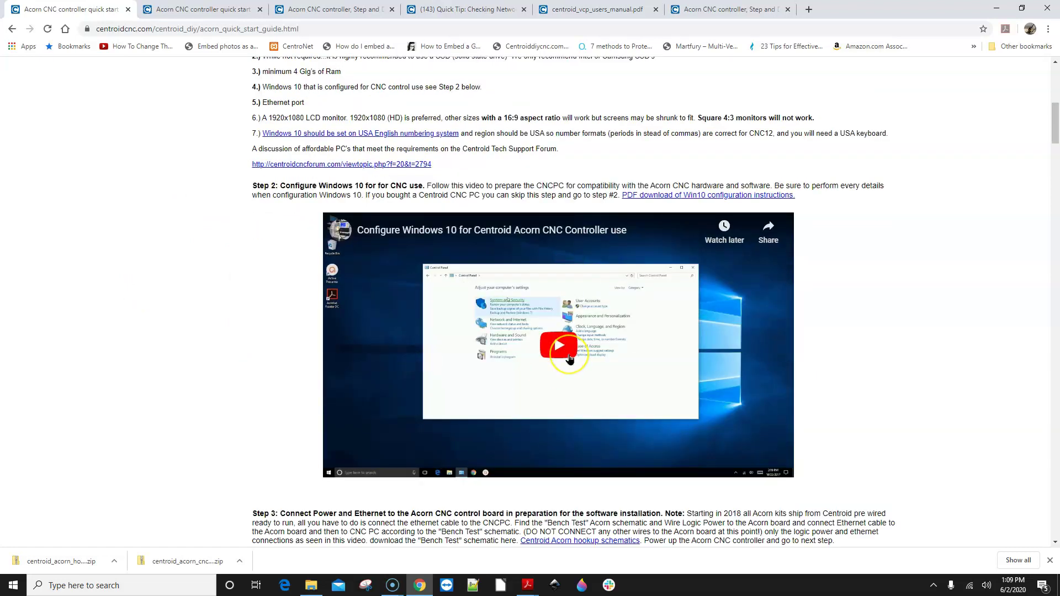
pyautogui.scroll(-4, 569, 359)
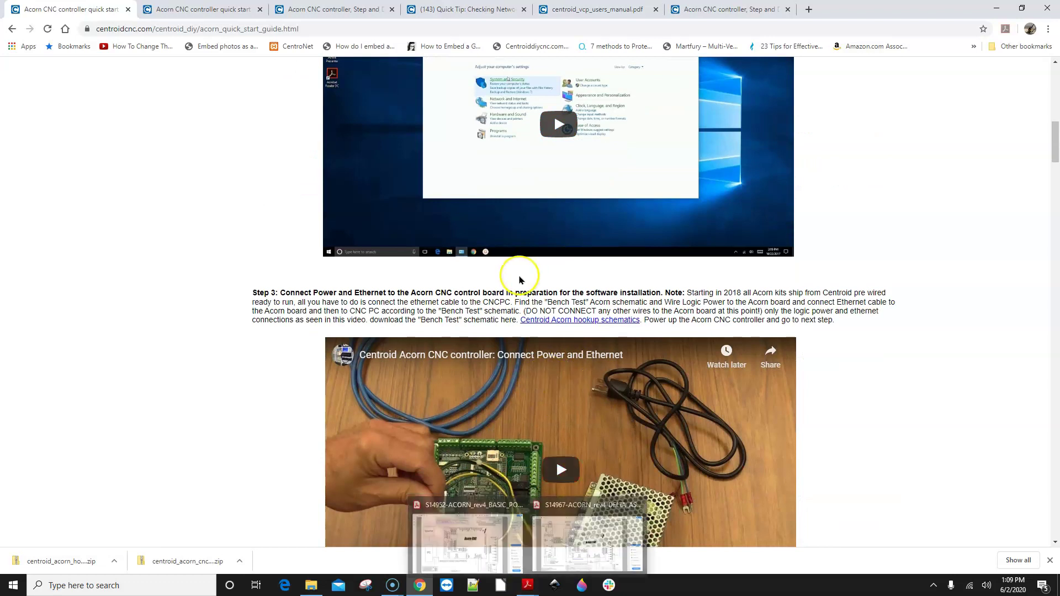
pyautogui.scroll(7, 519, 282)
pyautogui.scroll(5, 513, 283)
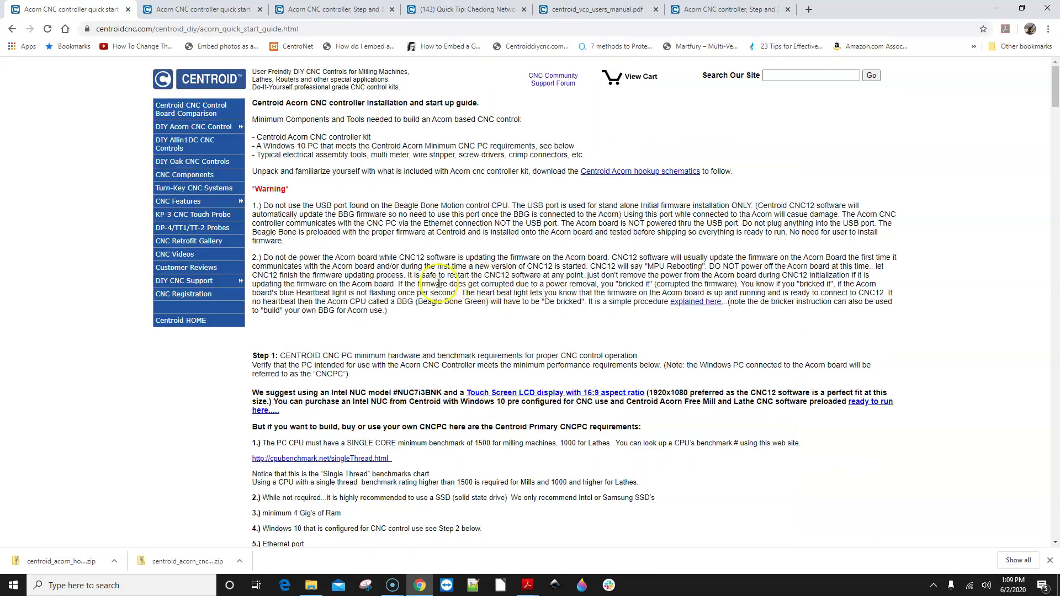
# Open the CNC Software Downloads page and locate the Acorn CNC12 v4.20.1 download.
pyautogui.moveTo(234, 284)
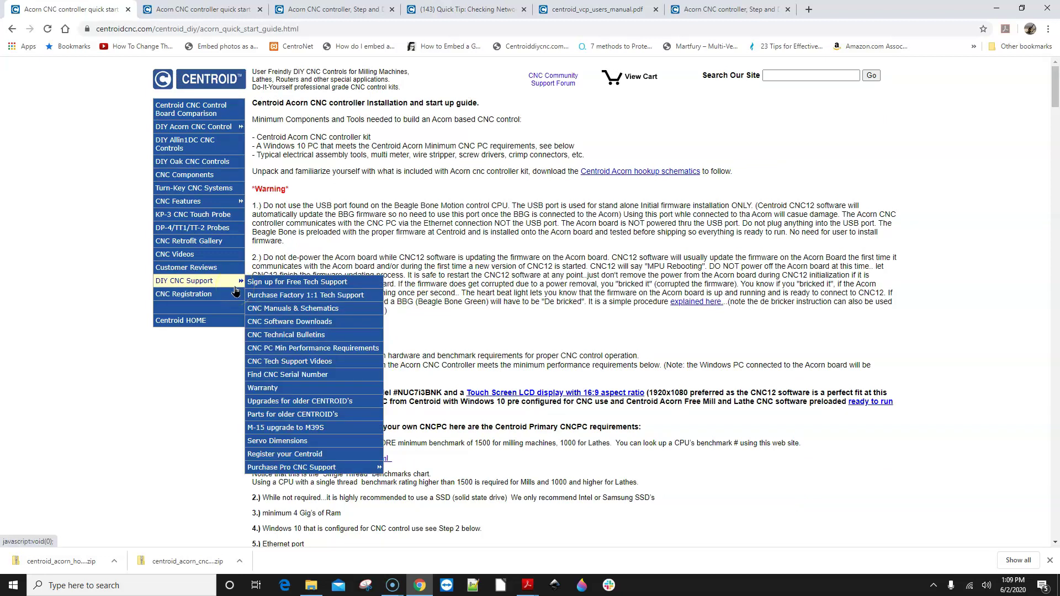
pyautogui.click(311, 322)
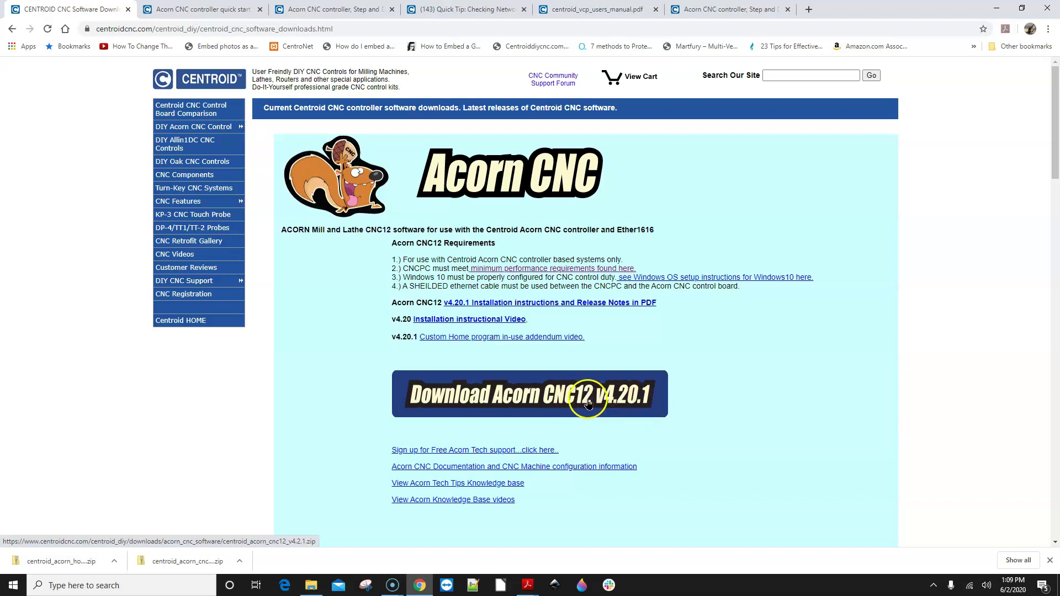
pyautogui.click(633, 404)
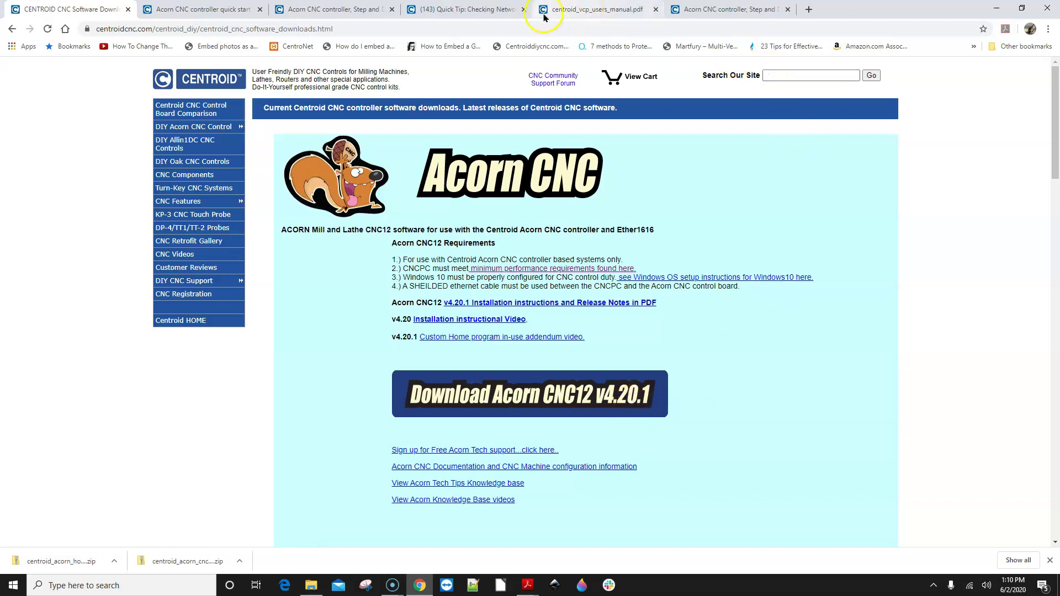
# Switch to the Centroid support forum and open the Centroid Acorn CNC Controller board.
pyautogui.click(479, 16)
pyautogui.scroll(1, 612, 331)
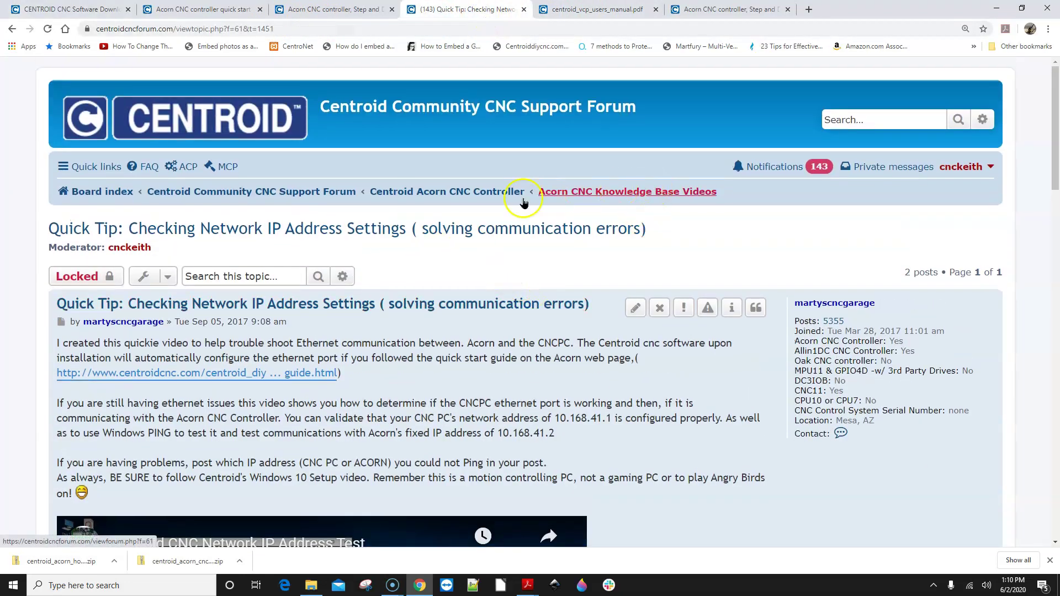
pyautogui.click(449, 198)
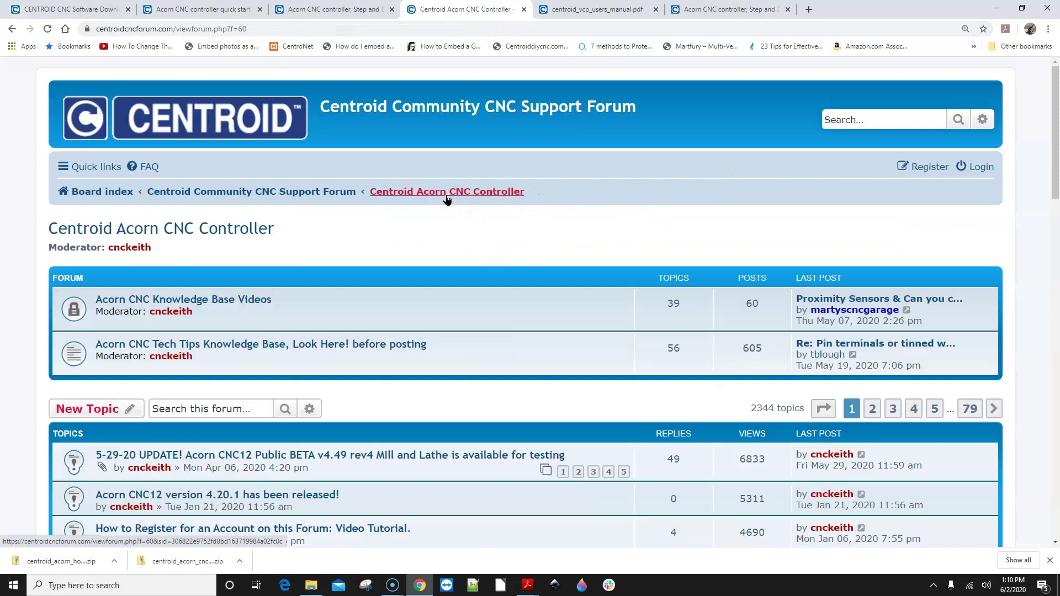
# Look through the board's pinned topics on forum registration, getting help, Acorn documentation and advanced search.
pyautogui.scroll(-3, 454, 273)
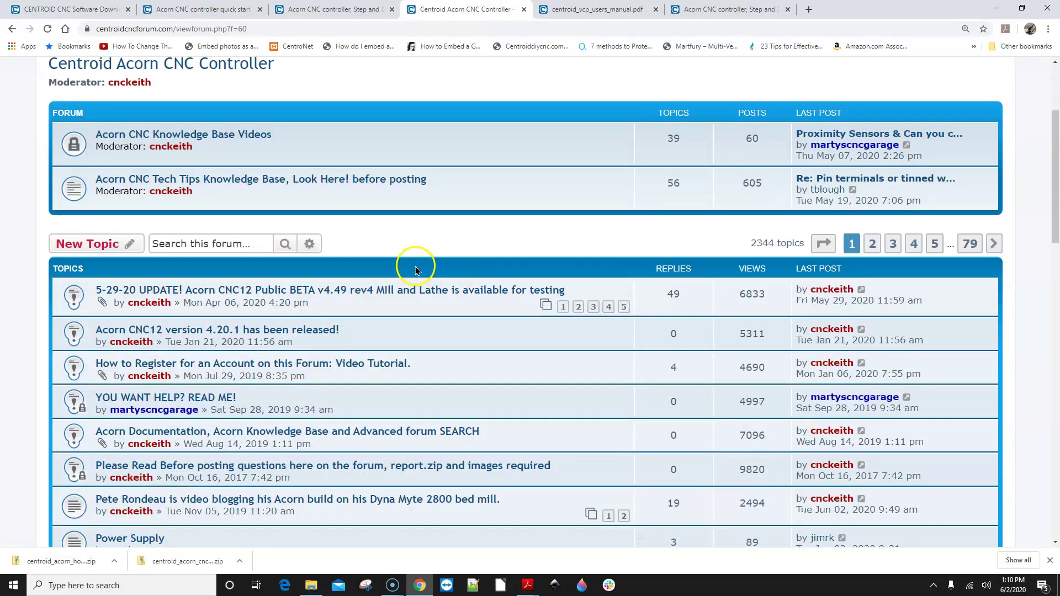
pyautogui.scroll(3, 414, 265)
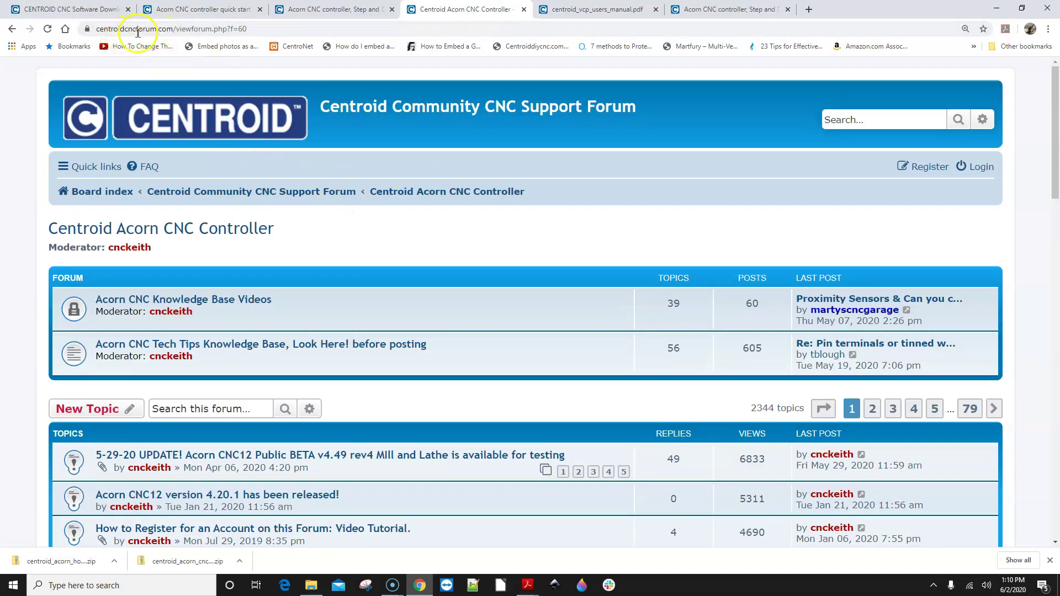
pyautogui.scroll(-3, 455, 273)
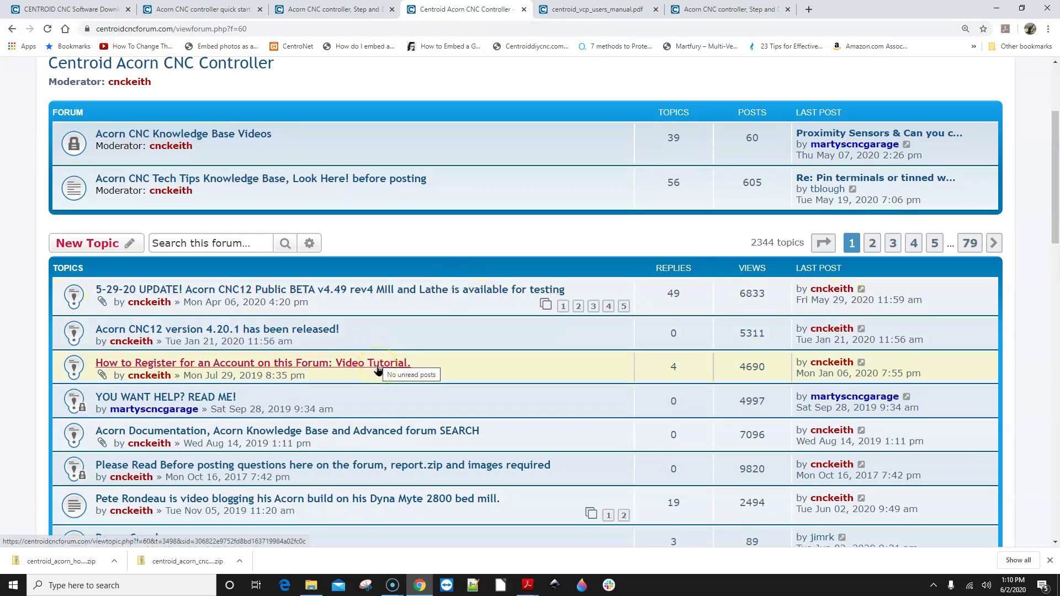
pyautogui.click(376, 366)
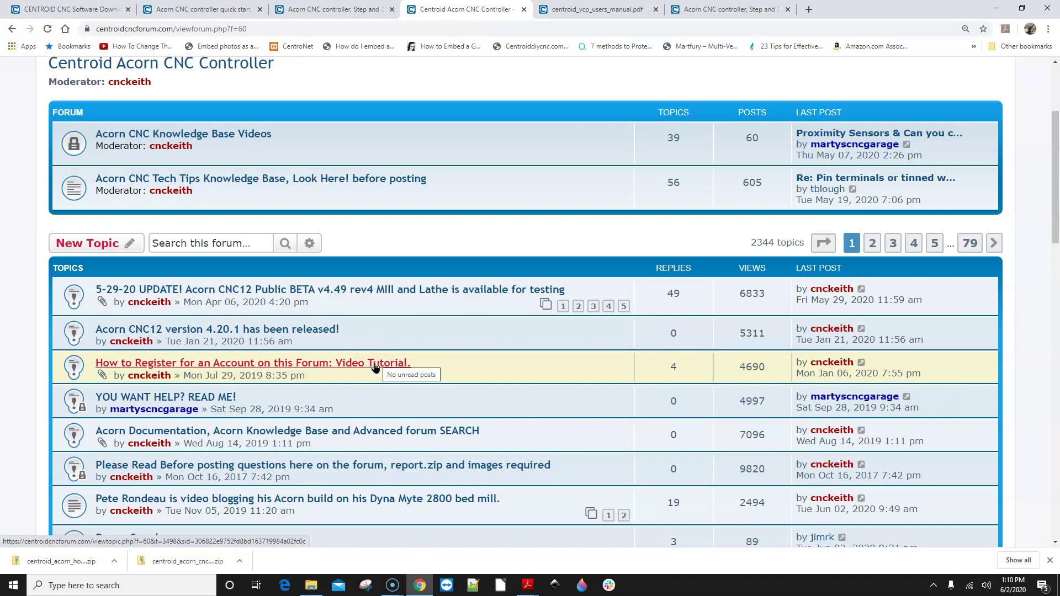
pyautogui.scroll(-1, 376, 366)
pyautogui.click(453, 332)
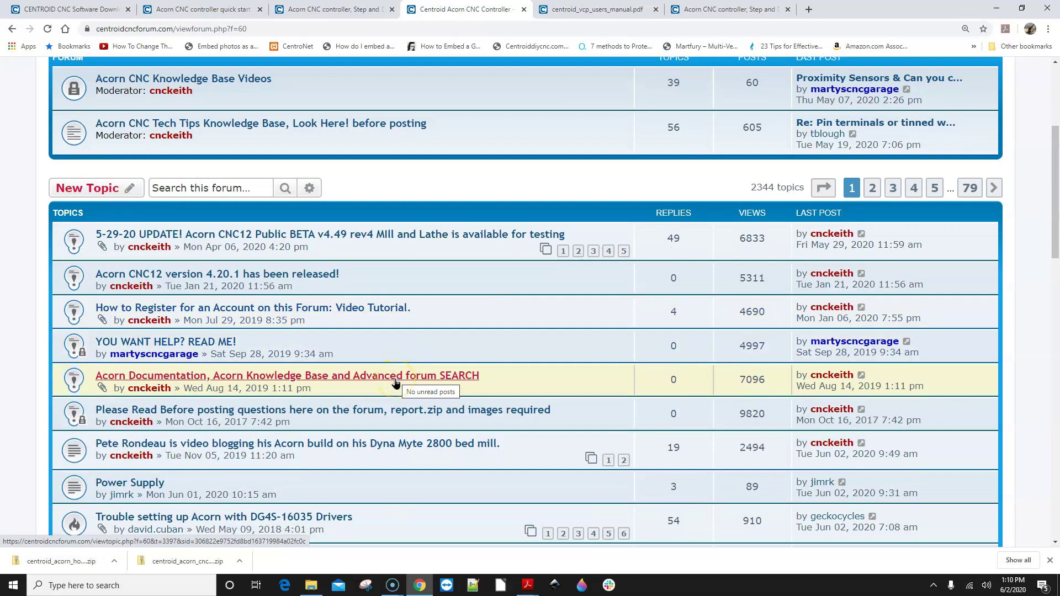
pyautogui.scroll(4, 381, 381)
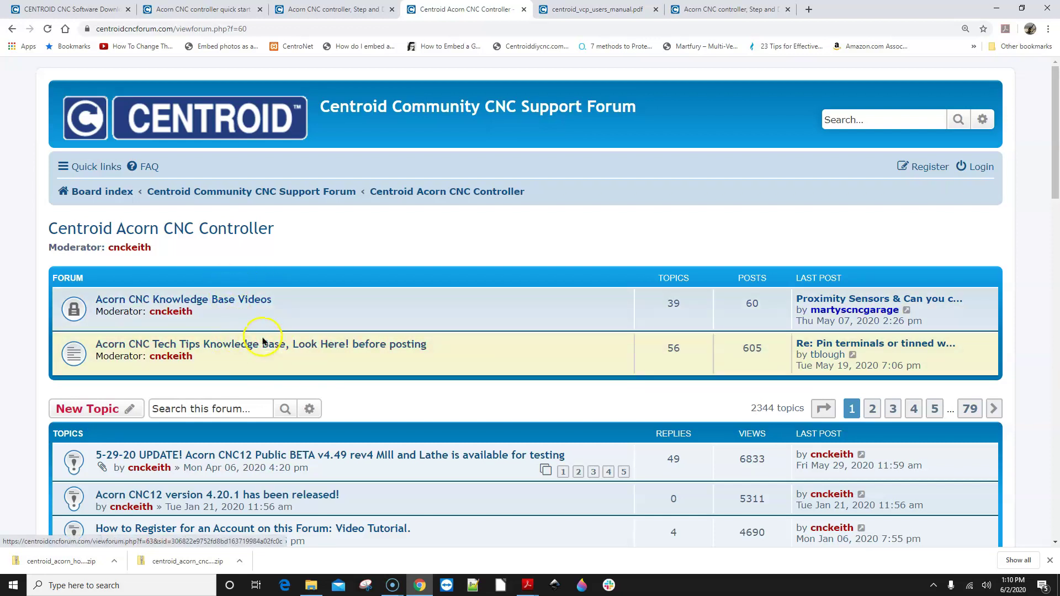
# Open the Acorn CNC Knowledge Base Videos subforum and browse its list of topics.
pyautogui.click(253, 301)
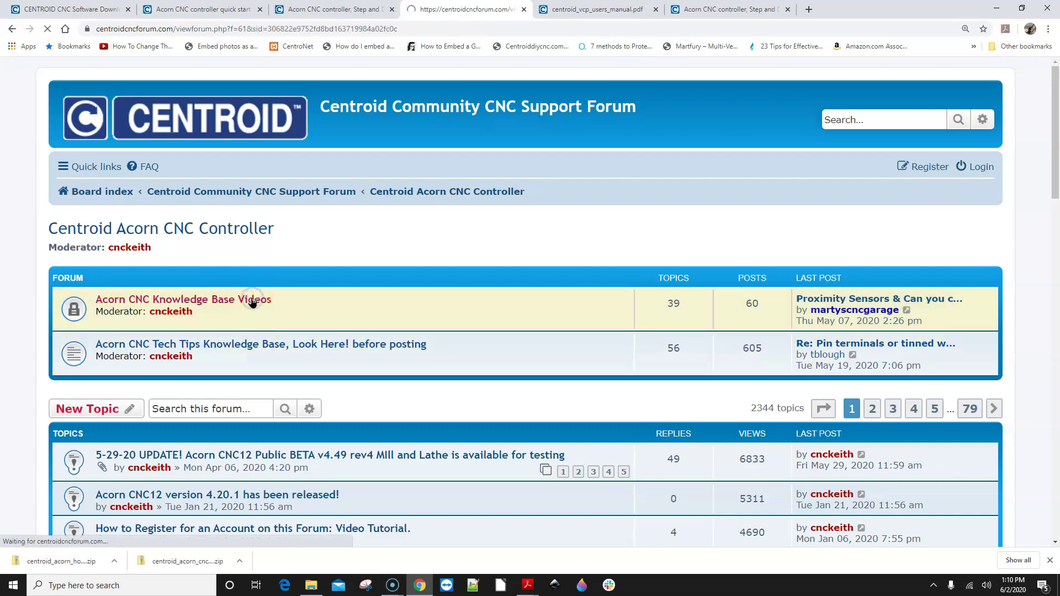
pyautogui.scroll(-10, 420, 343)
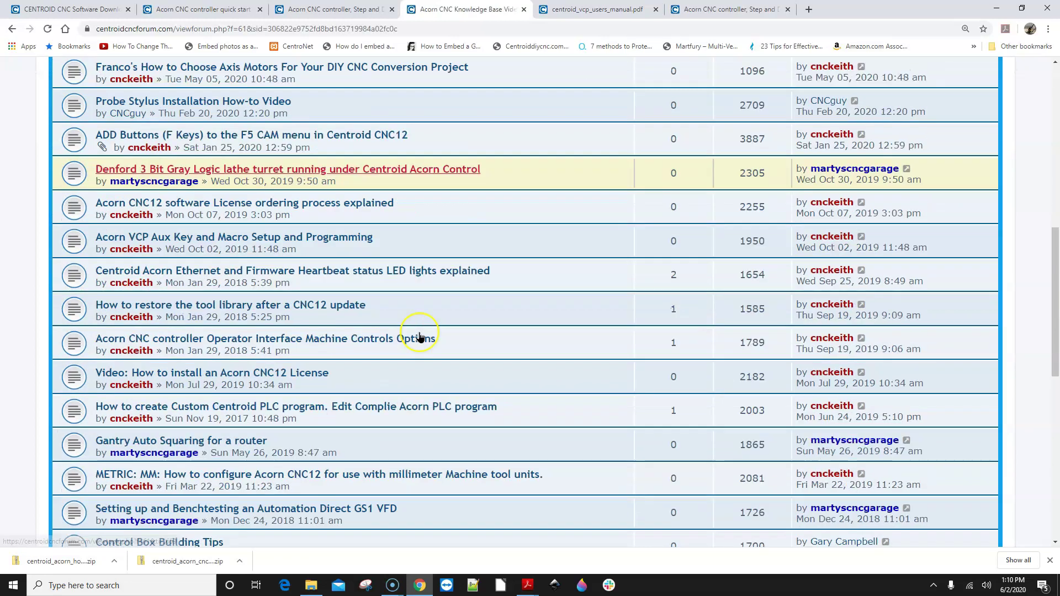
pyautogui.scroll(10, 420, 337)
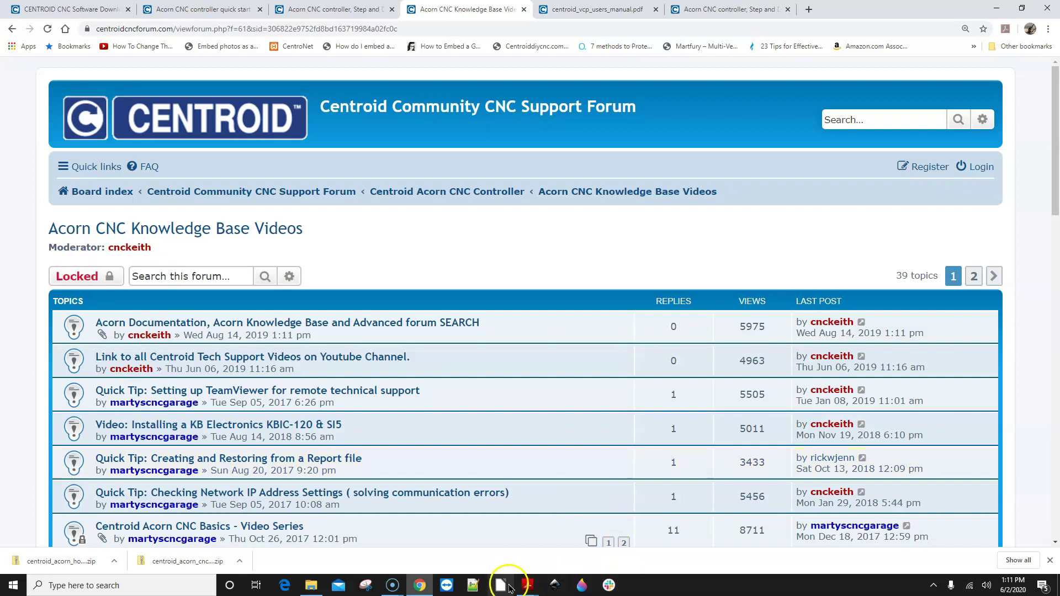
# Switch to the Bench Test schematic PDF in Adobe Acrobat Reader, recheck the wiring, and minimize it.
pyautogui.moveTo(524, 587)
pyautogui.click(497, 543)
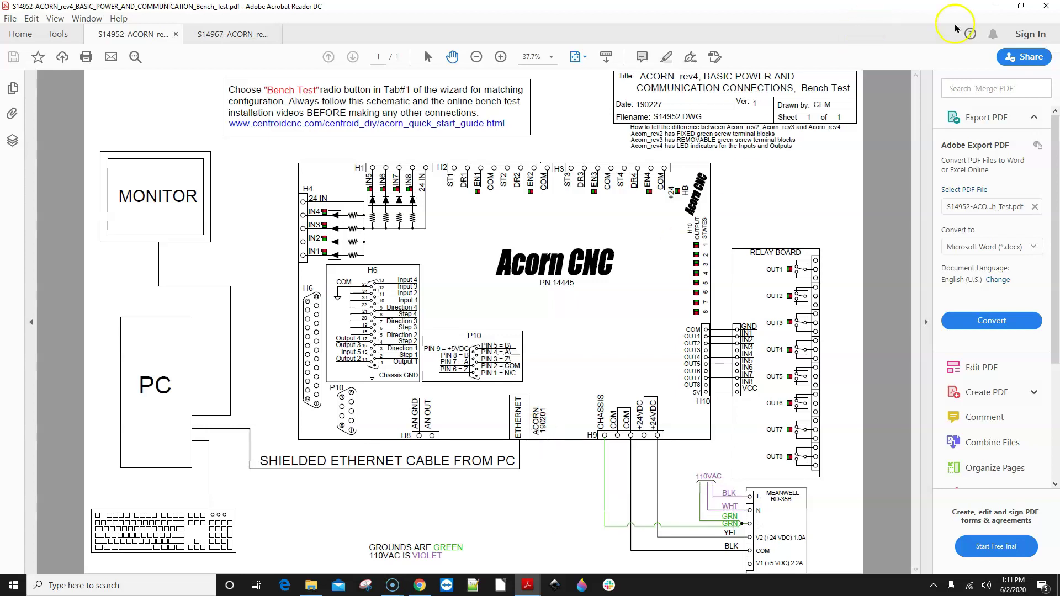
pyautogui.click(997, 8)
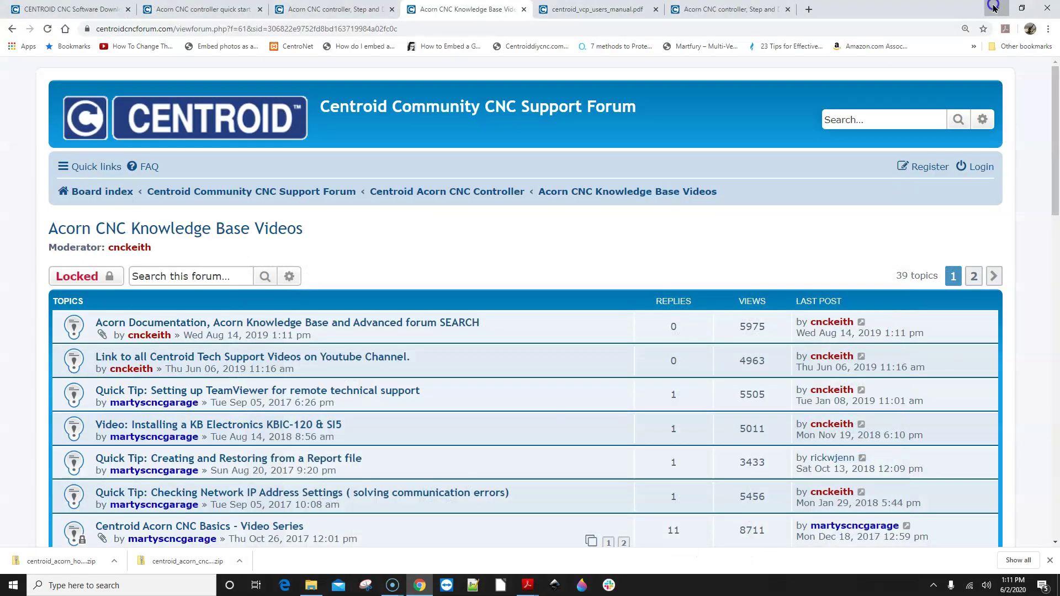
# Minimize the browser to the desktop and launch Command Prompt through a Windows search for "comm".
pyautogui.click(994, 7)
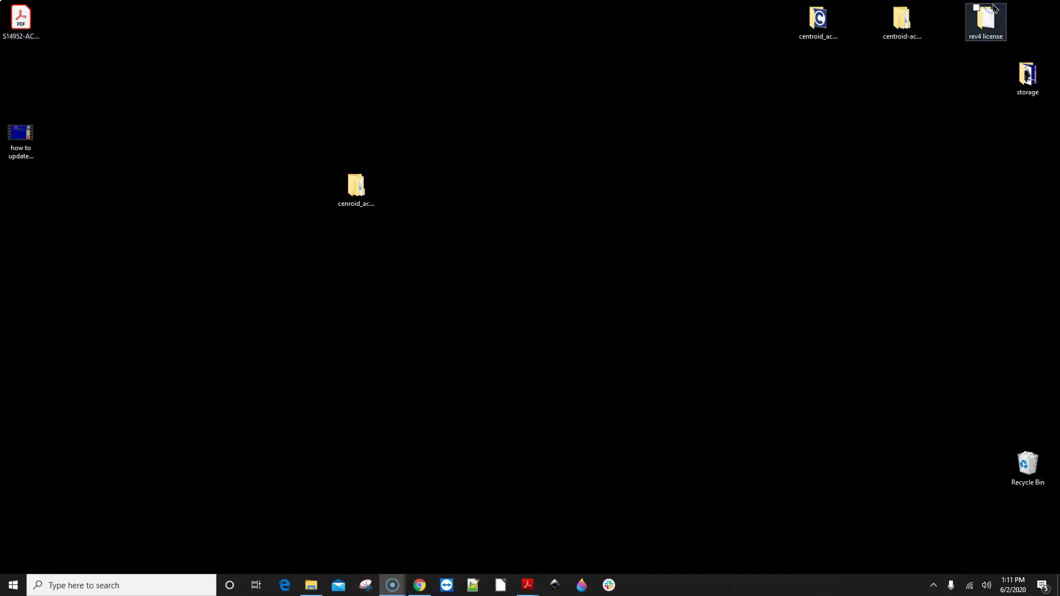
pyautogui.click(32, 586)
pyautogui.write('comm')
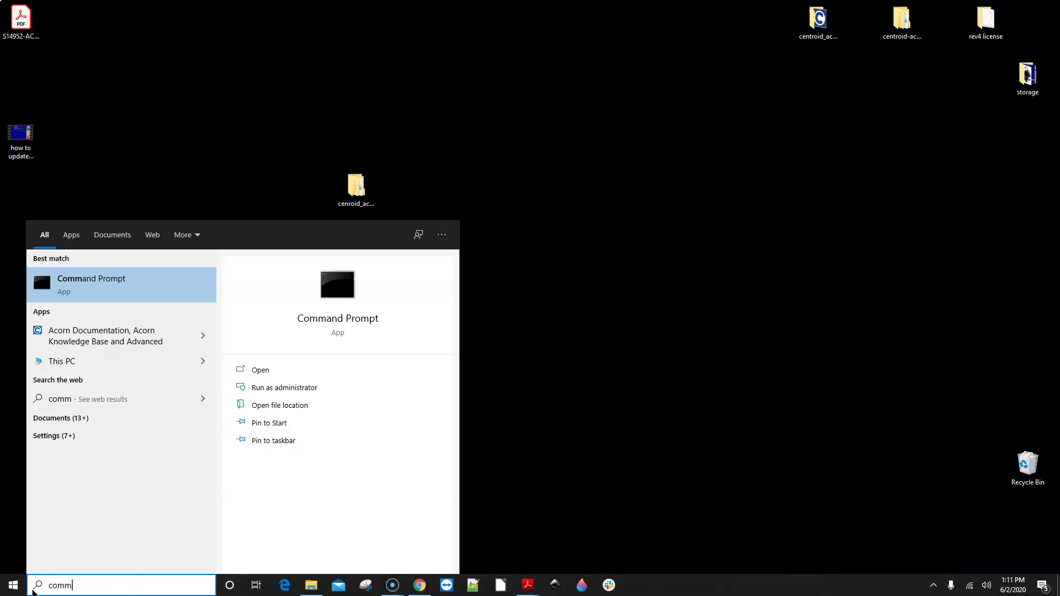
pyautogui.click(146, 286)
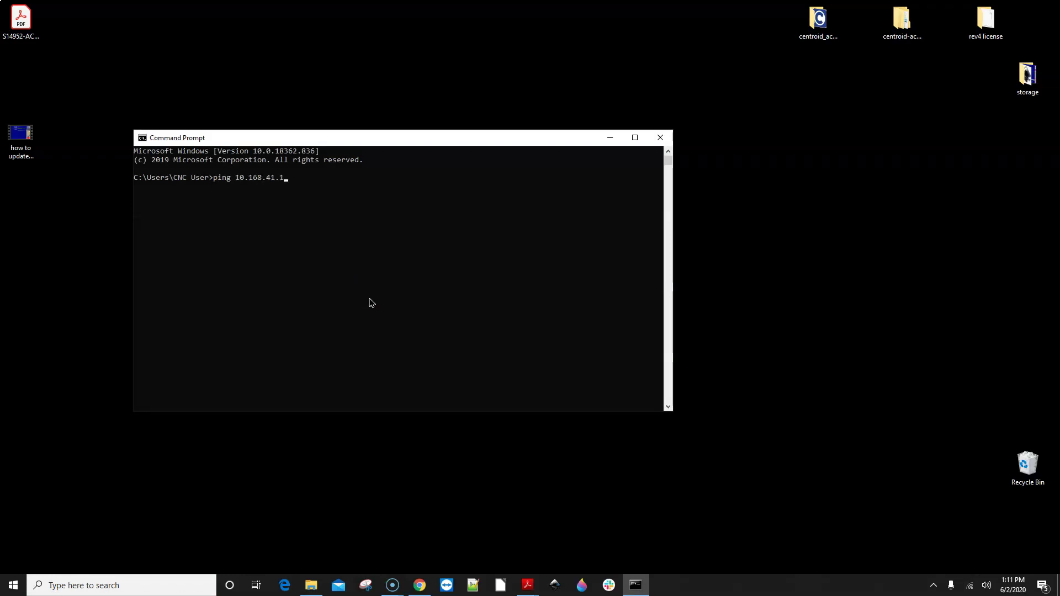
# Ping the CNC PC's Ethernet address 10.168.41.1 and the Acorn board's address 10.168.41.2.
pyautogui.press('Return')
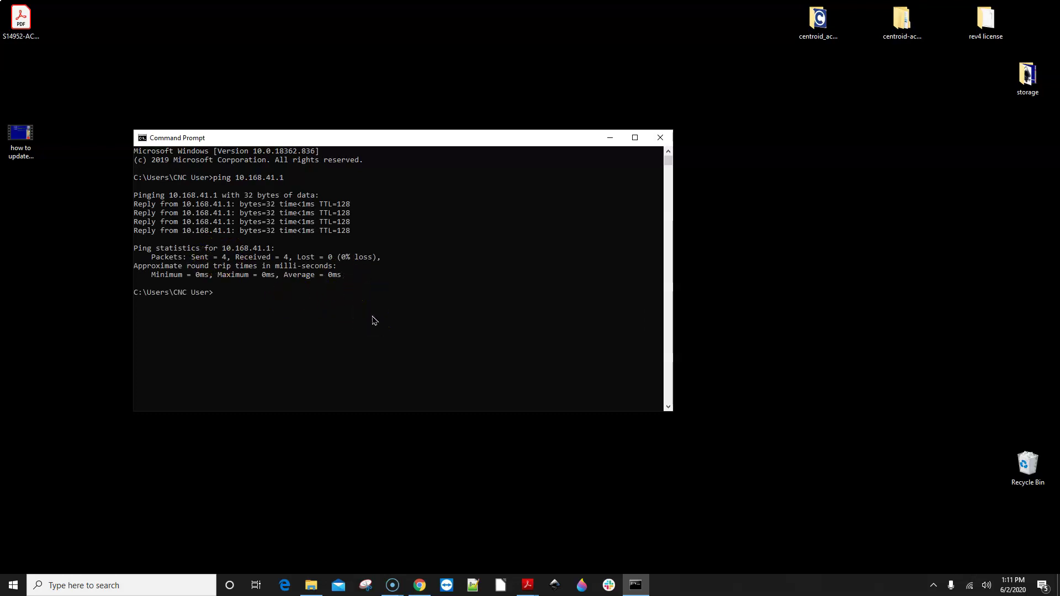
pyautogui.press('Up')
pyautogui.press('Return')
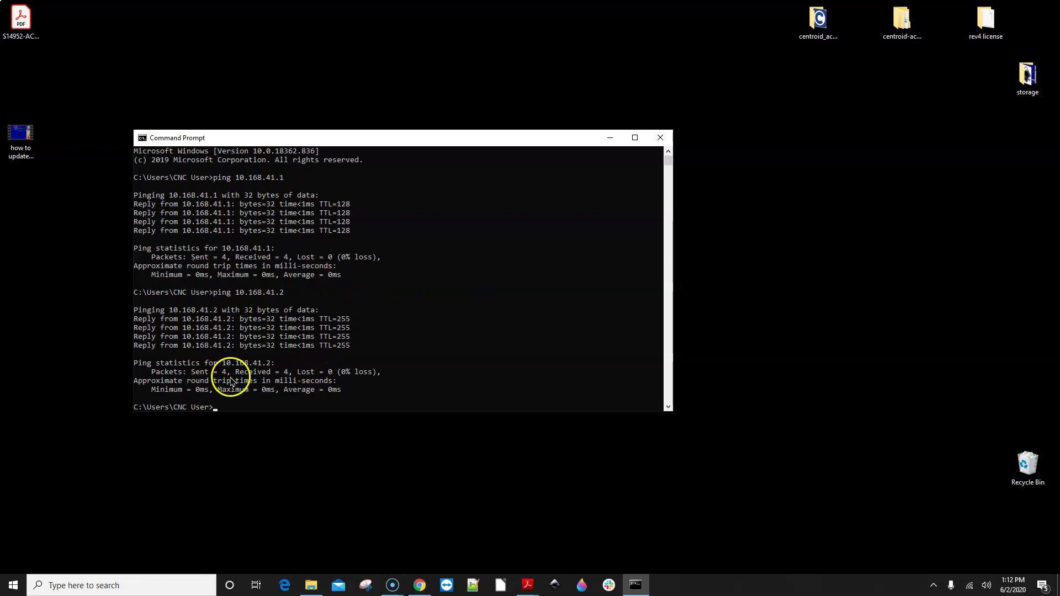
# Switch to the Centroid forum in Chrome, read the "Quick Tip: Checking Network IP Address Settings" topic, and minimize the browser.
pyautogui.click(419, 586)
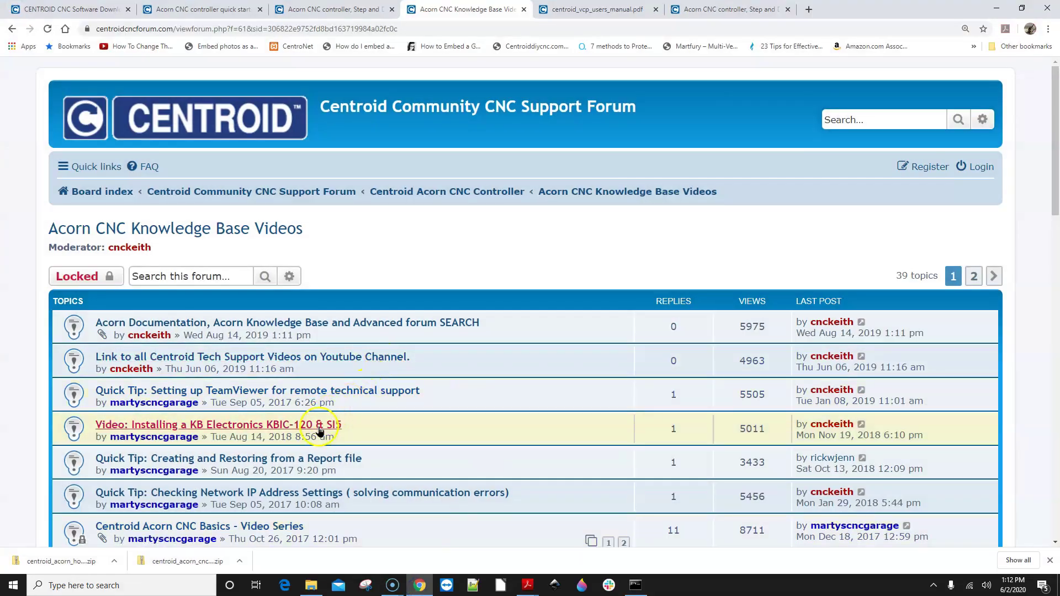
pyautogui.click(320, 493)
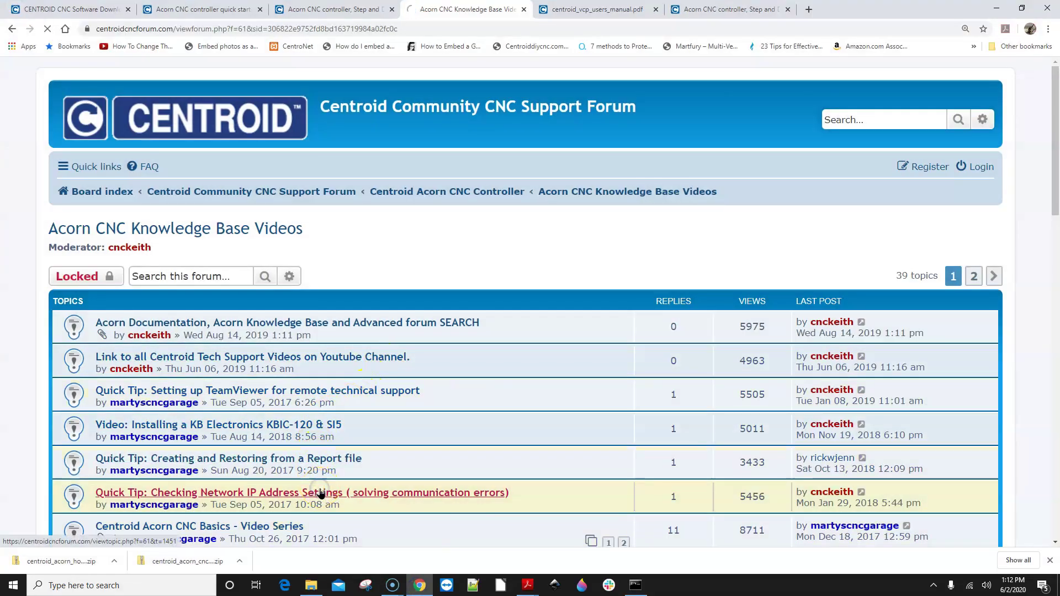
pyautogui.scroll(-2, 574, 381)
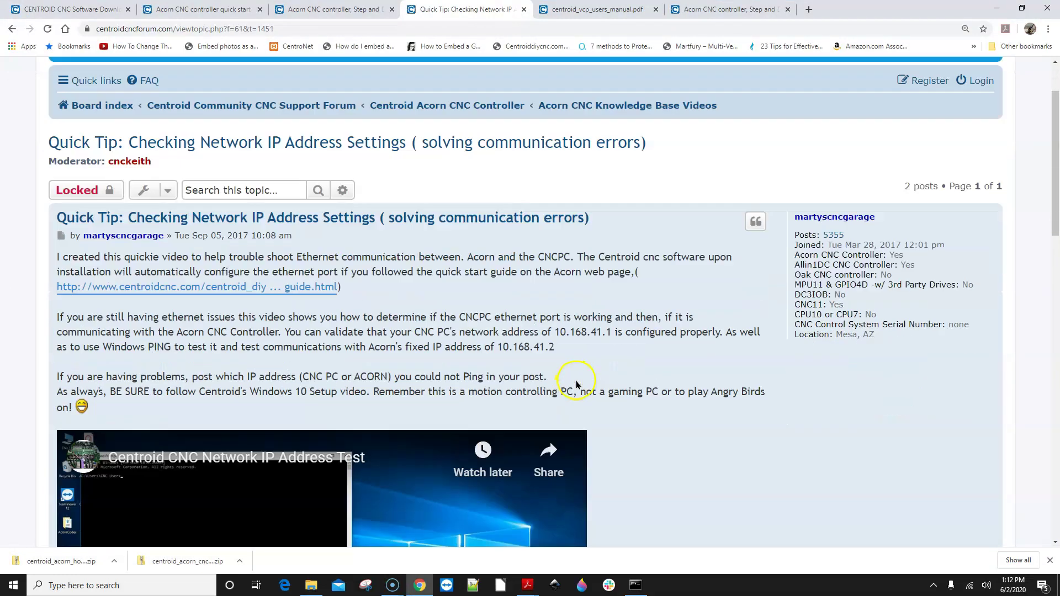
pyautogui.scroll(-3, 762, 431)
pyautogui.scroll(-1, 742, 429)
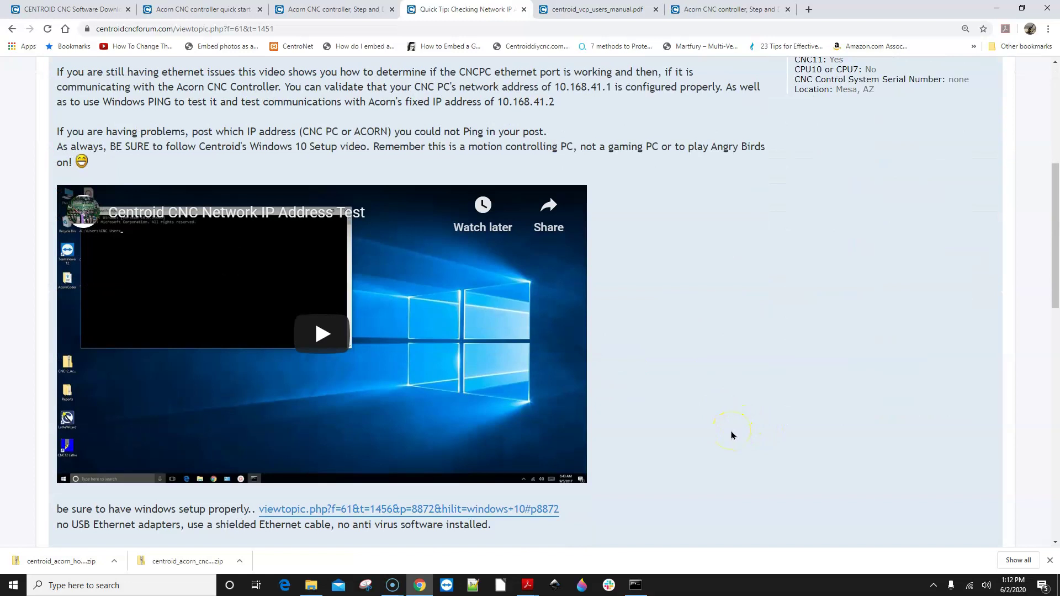
pyautogui.scroll(1, 732, 435)
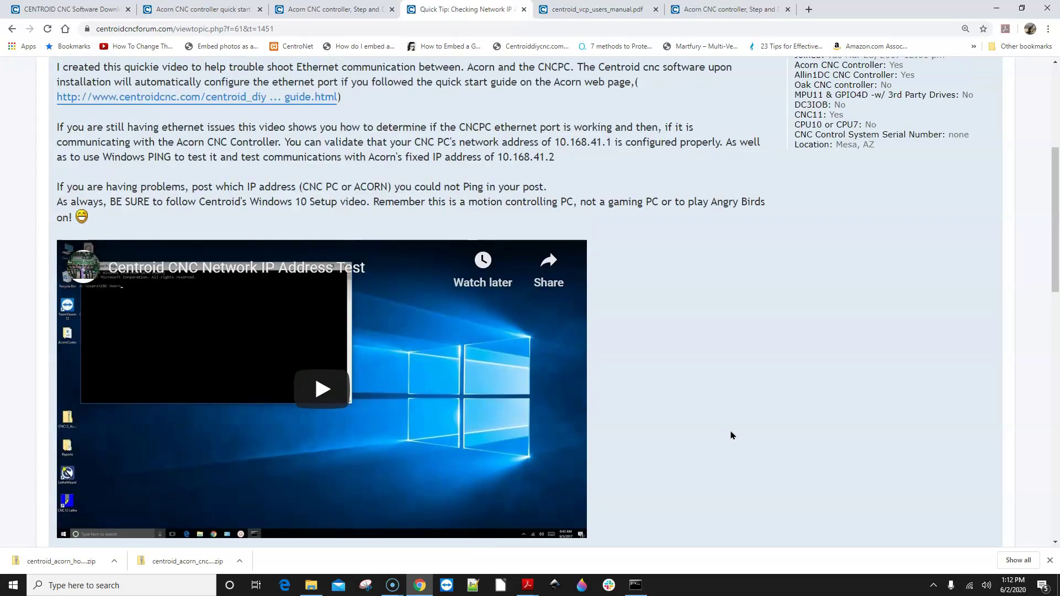
pyautogui.scroll(2, 718, 425)
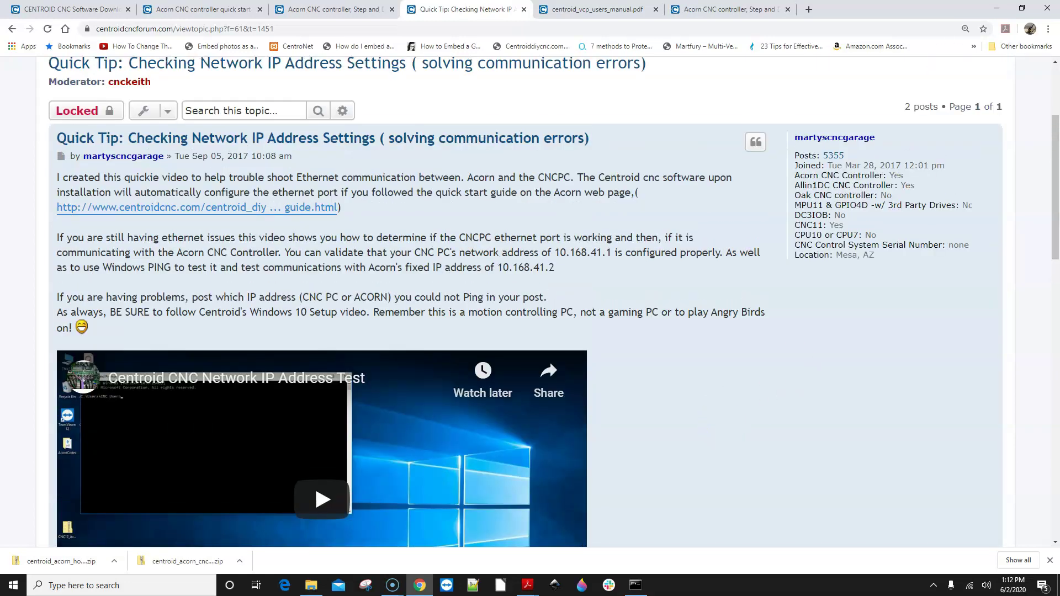
pyautogui.click(999, 9)
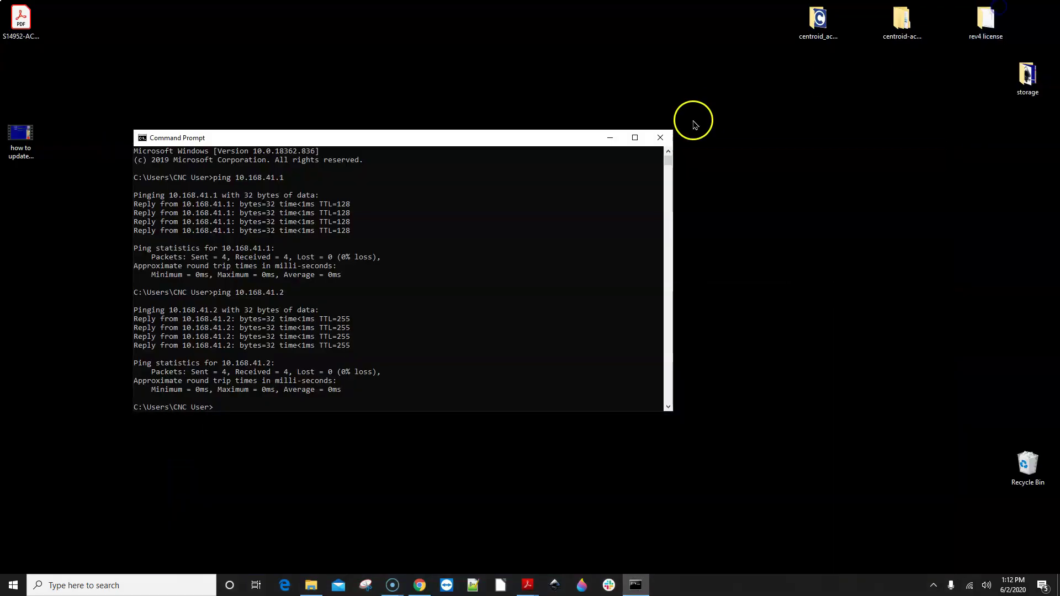
# Close Command Prompt and run setup.exe from the extracted centroid_acorn_cnc12_v4.5 folder inside the desktop's cenroid_acorn_cnc12_v4.5 folder.
pyautogui.click(666, 135)
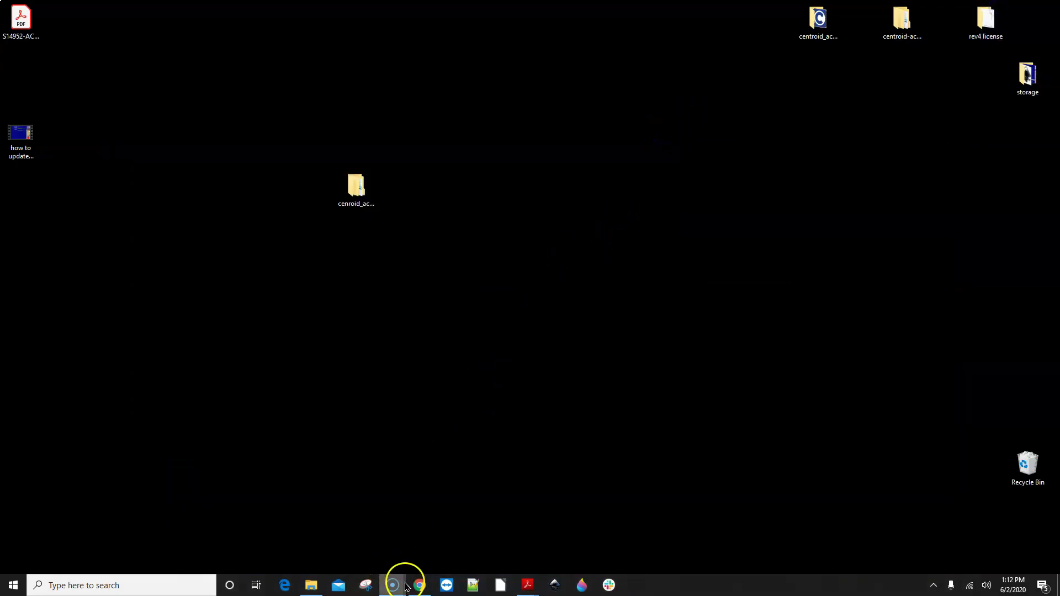
pyautogui.click(349, 187)
pyautogui.doubleClick(353, 187)
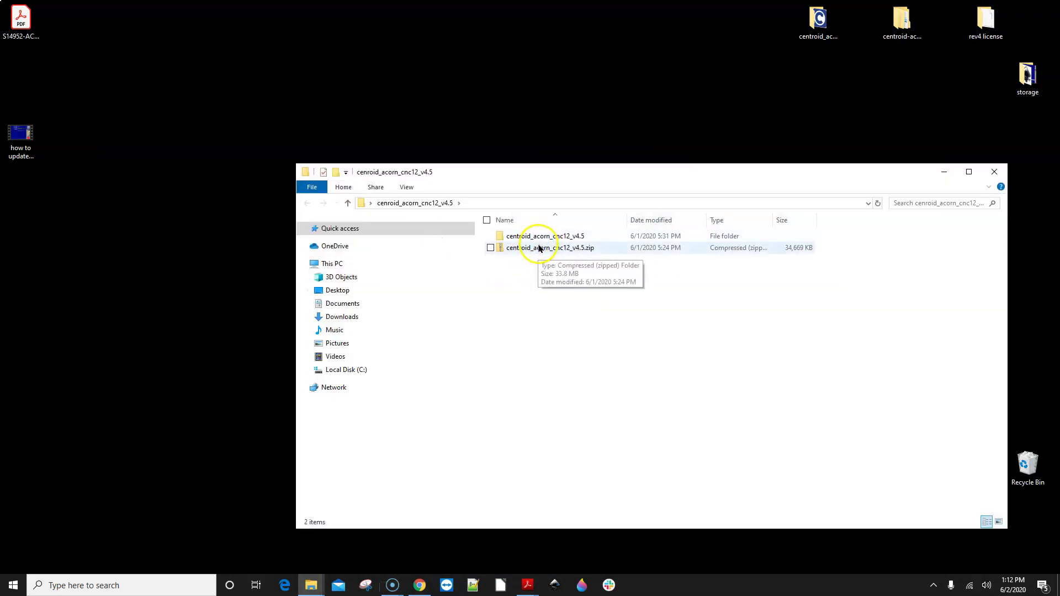
pyautogui.click(539, 248)
pyautogui.rightClick(539, 248)
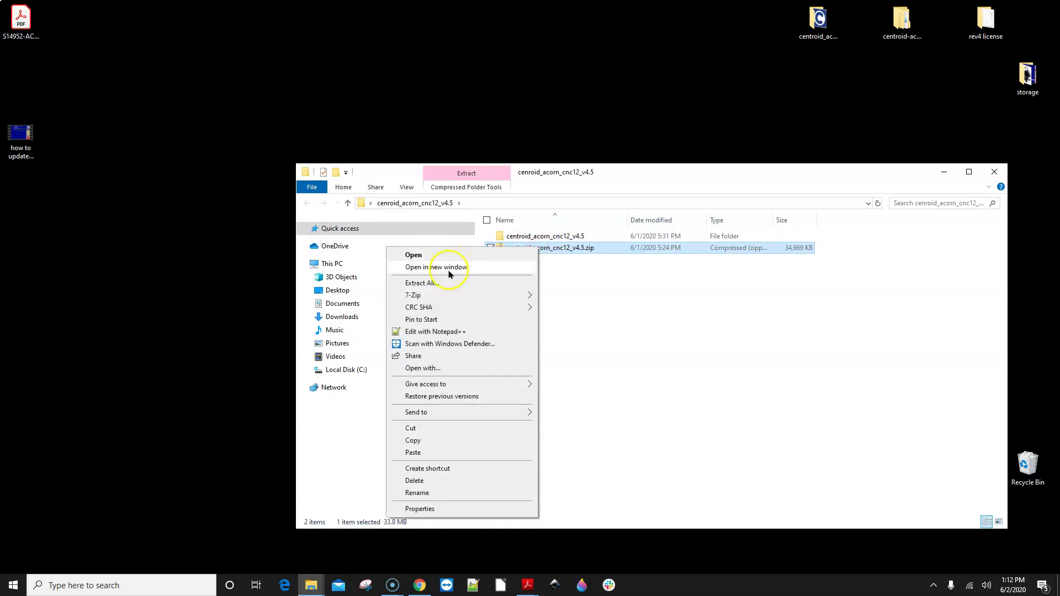
pyautogui.click(551, 236)
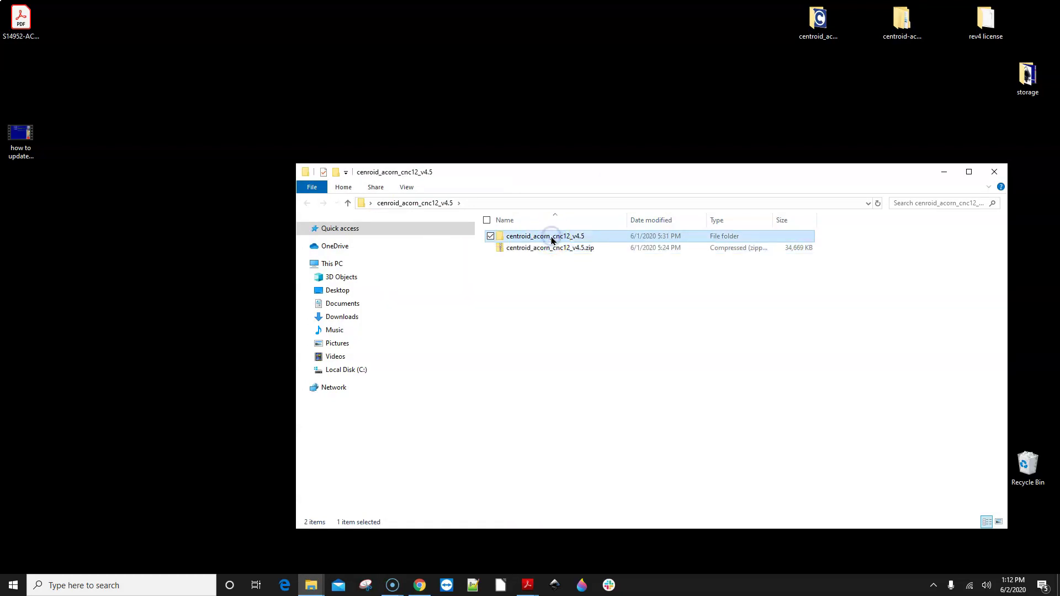
pyautogui.doubleClick(551, 237)
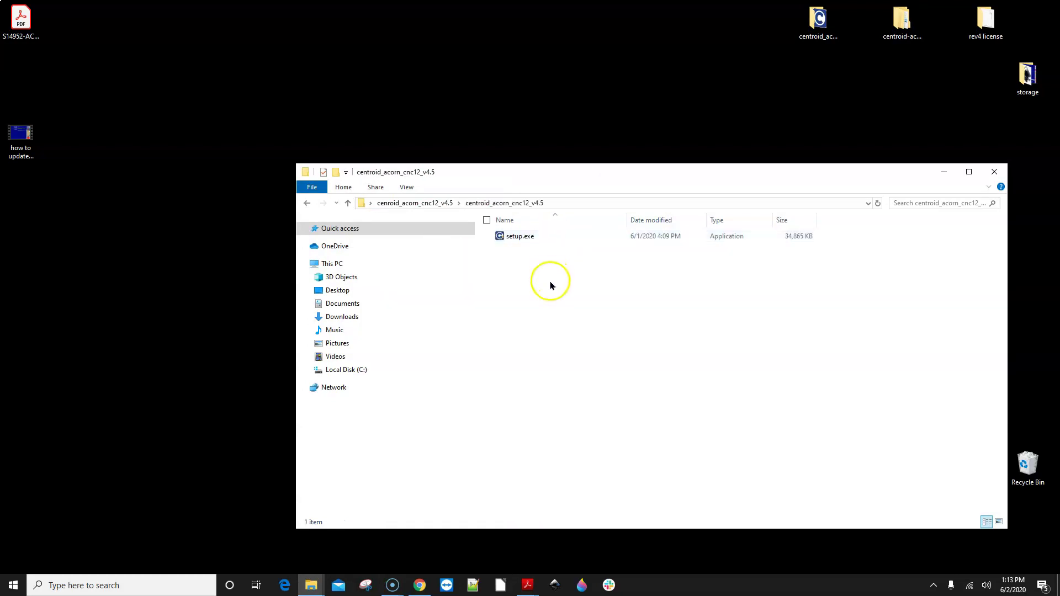
pyautogui.doubleClick(517, 238)
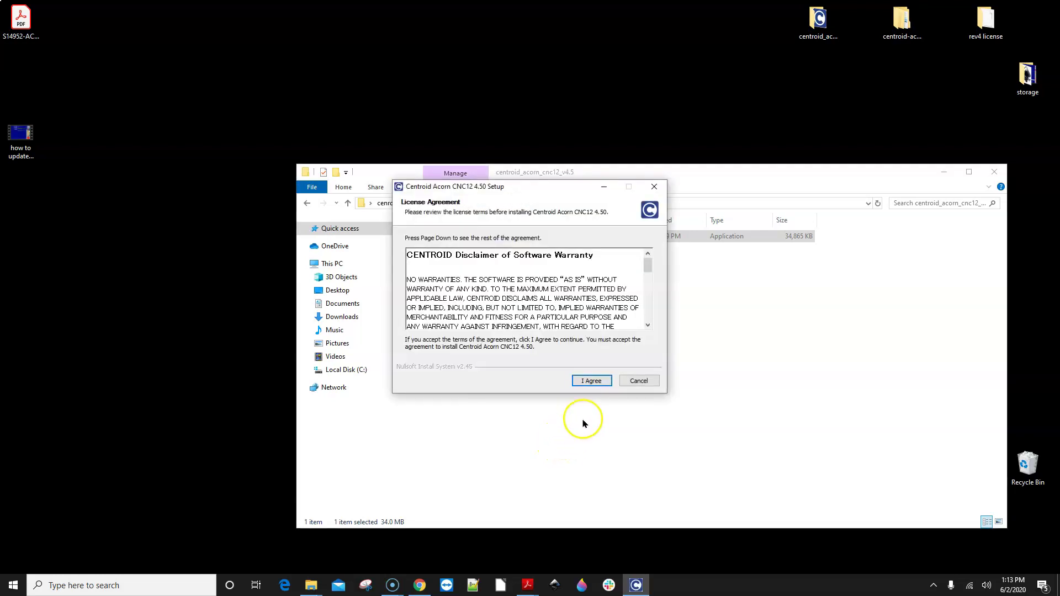
# Accept the license and install Centroid Acorn CNC12 4.50 with desktop shortcuts, the Acorn CNC12 Mill component and Imperial (Inches) units.
pyautogui.click(593, 381)
pyautogui.click(592, 380)
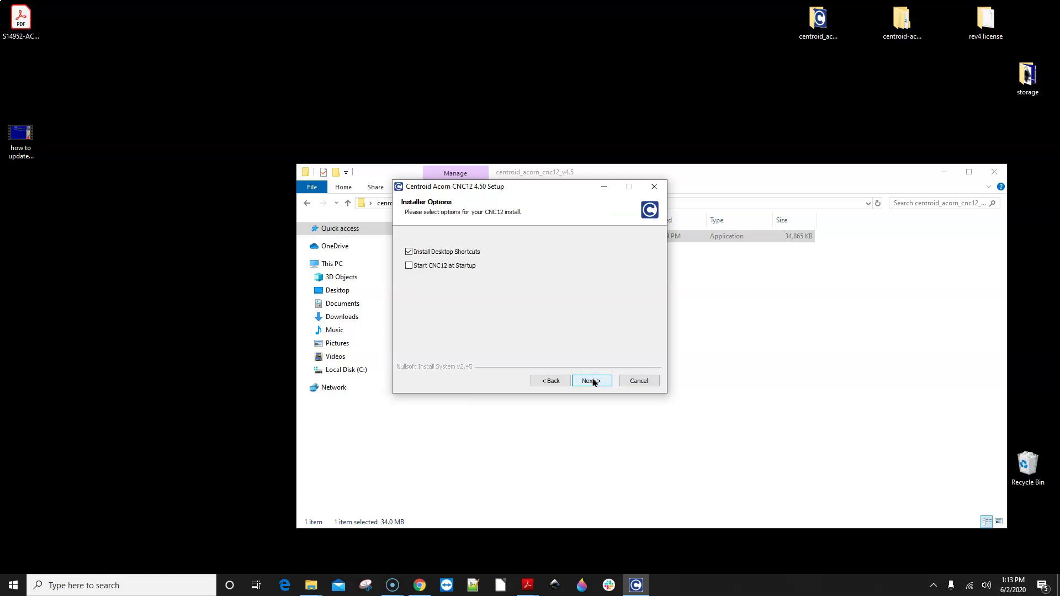
pyautogui.click(593, 381)
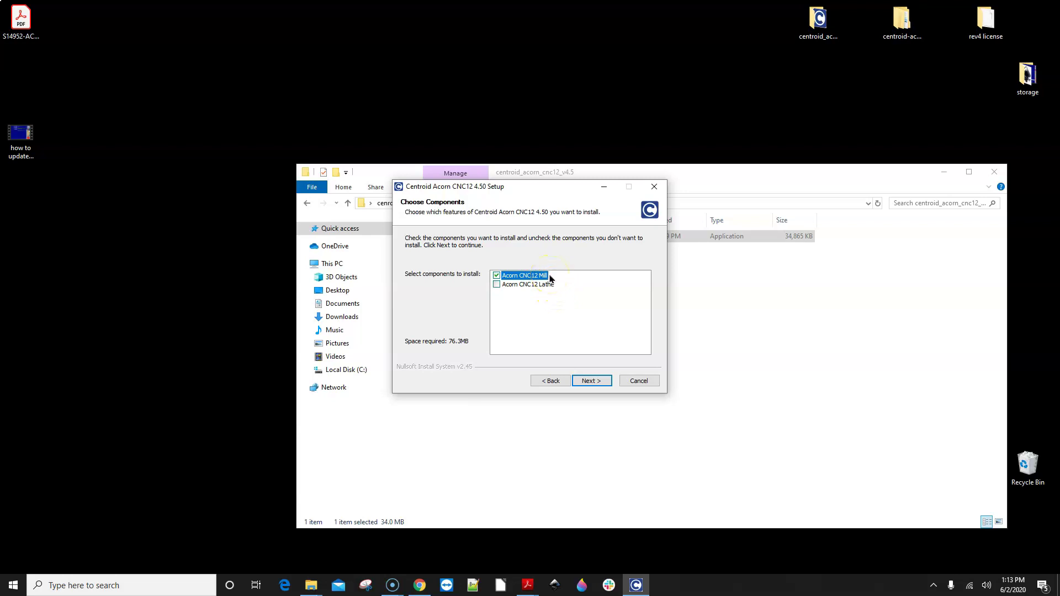
pyautogui.click(595, 381)
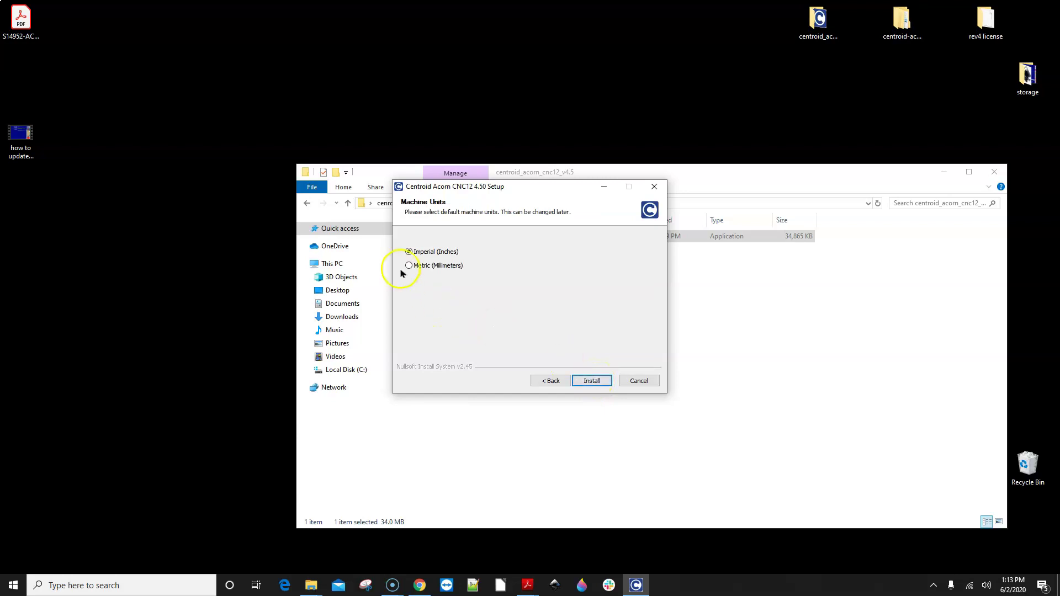
pyautogui.click(602, 380)
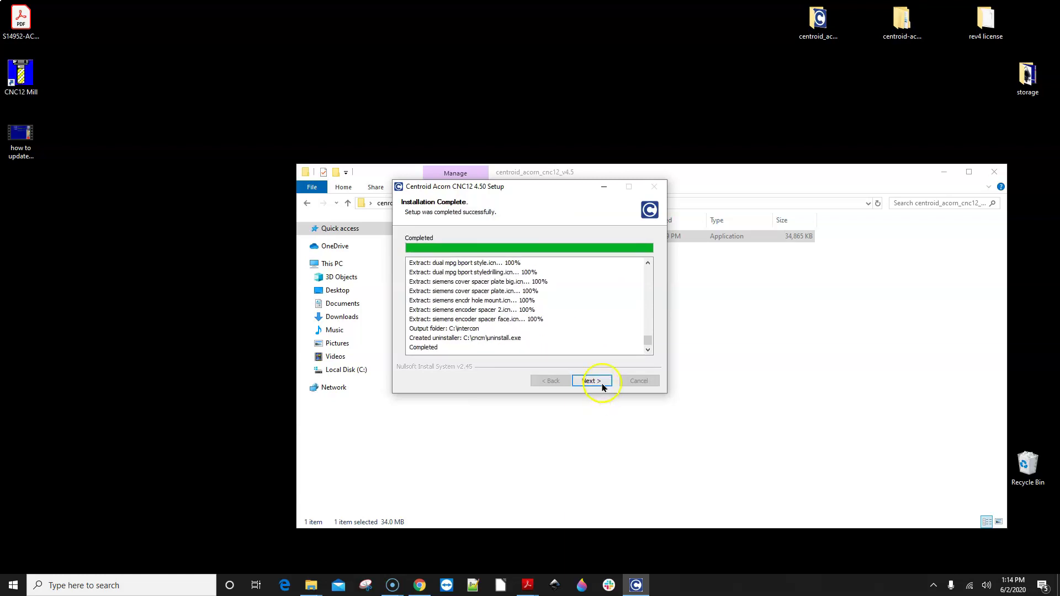
# Finish the CNC12 installer and close the setup folder window.
pyautogui.click(592, 381)
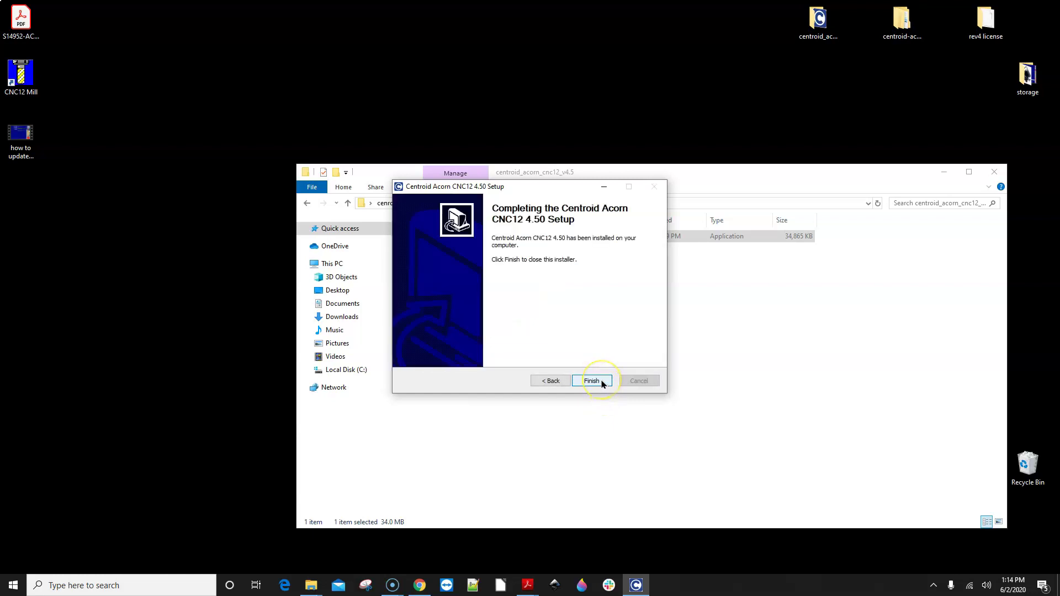
pyautogui.click(592, 381)
pyautogui.click(994, 172)
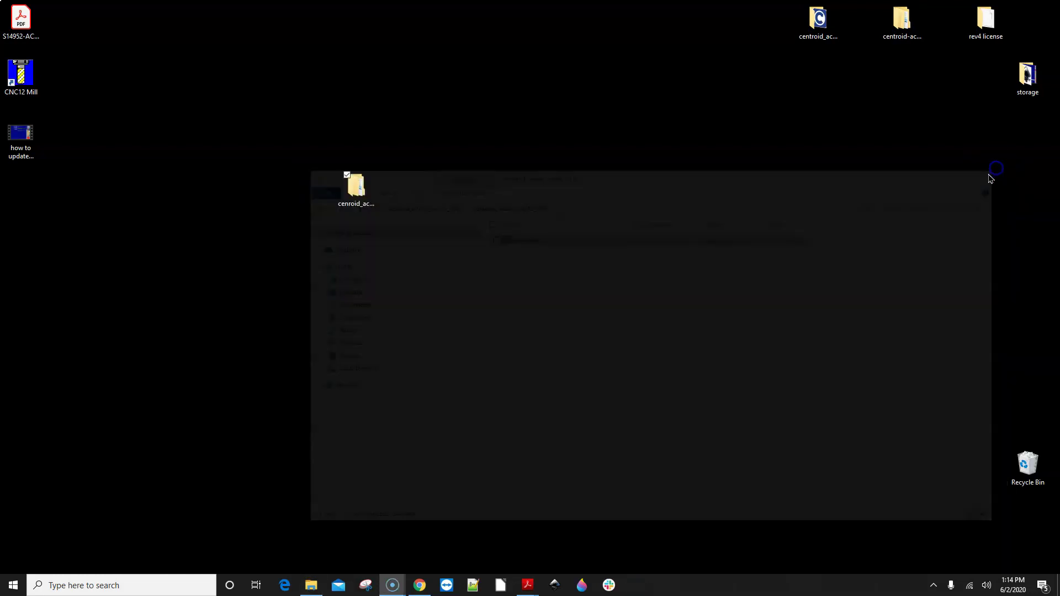
# Move the CNC12 Mill shortcut to the middle of the desktop, launch it, and check its Setup screen.
pyautogui.moveTo(22, 74); pyautogui.dragTo(608, 246)
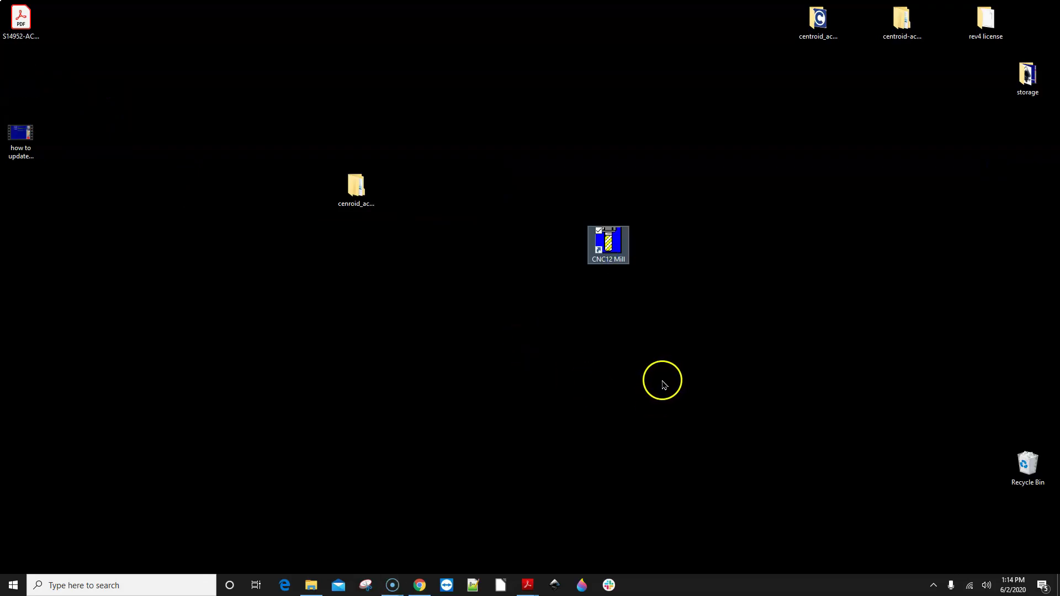
pyautogui.doubleClick(608, 240)
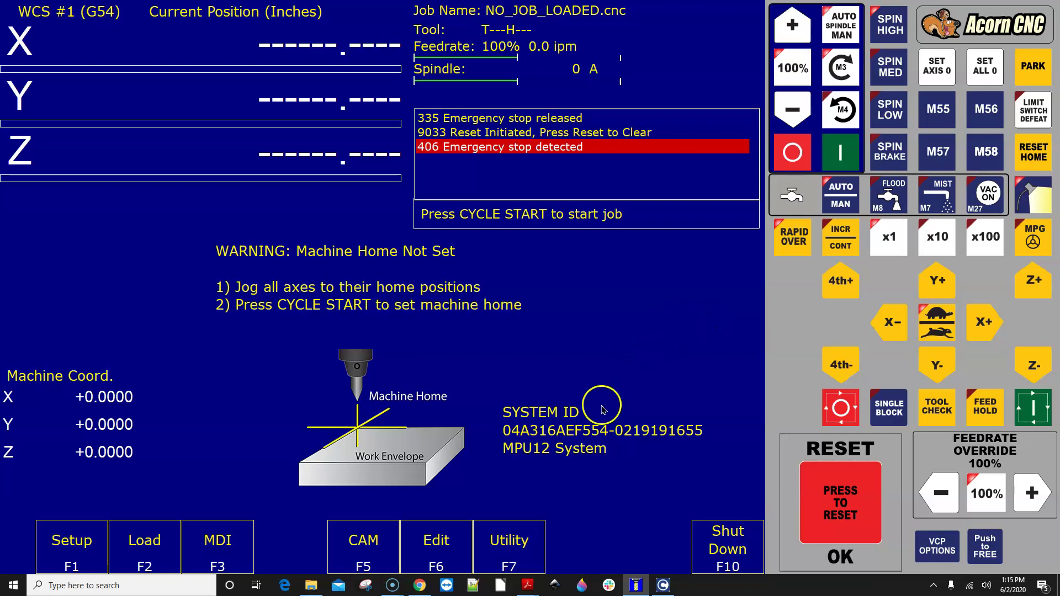
pyautogui.click(72, 540)
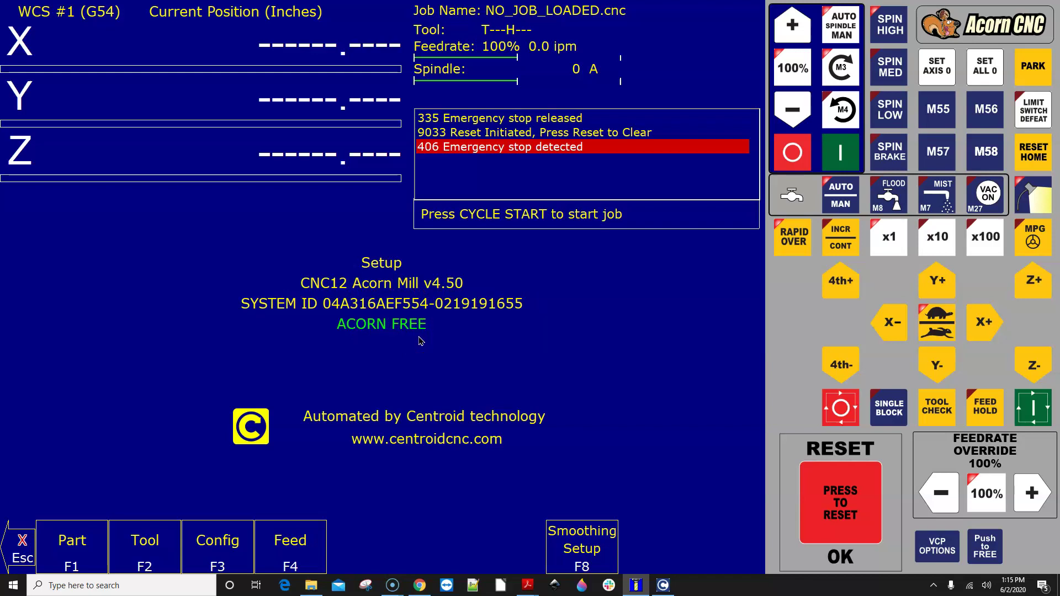
pyautogui.click(23, 548)
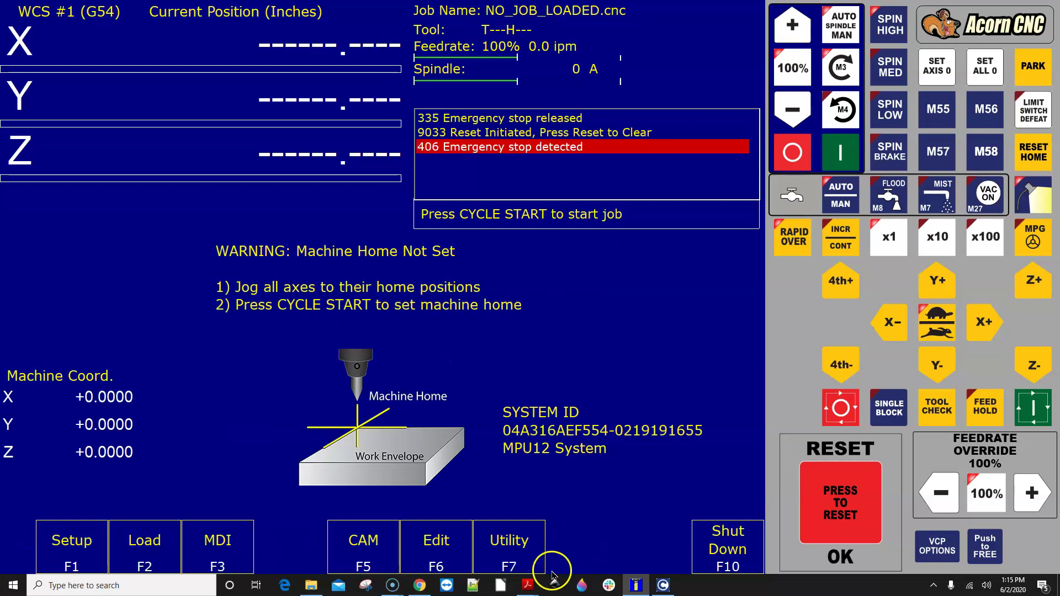
# Switch to the S14952 Bench Test schematic in Adobe Acrobat Reader, review the board connections, and minimize it.
pyautogui.moveTo(527, 588)
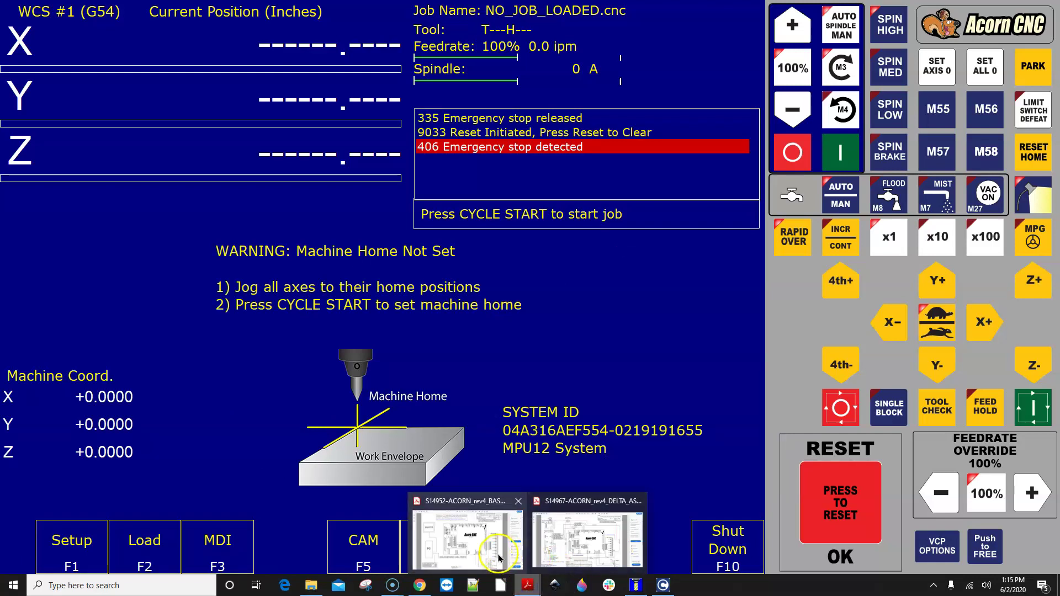
pyautogui.click(467, 540)
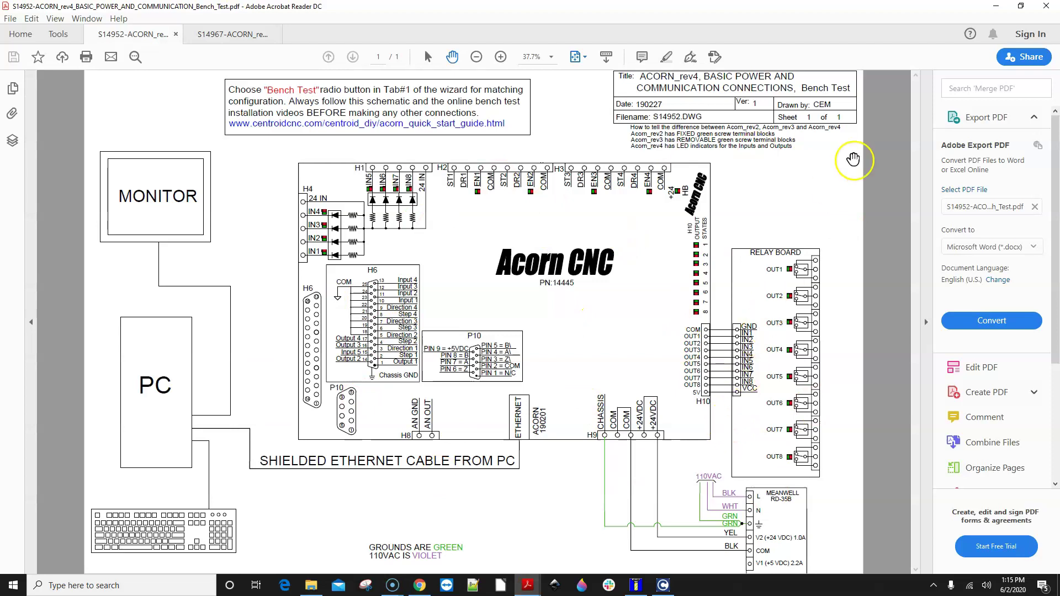
pyautogui.click(997, 7)
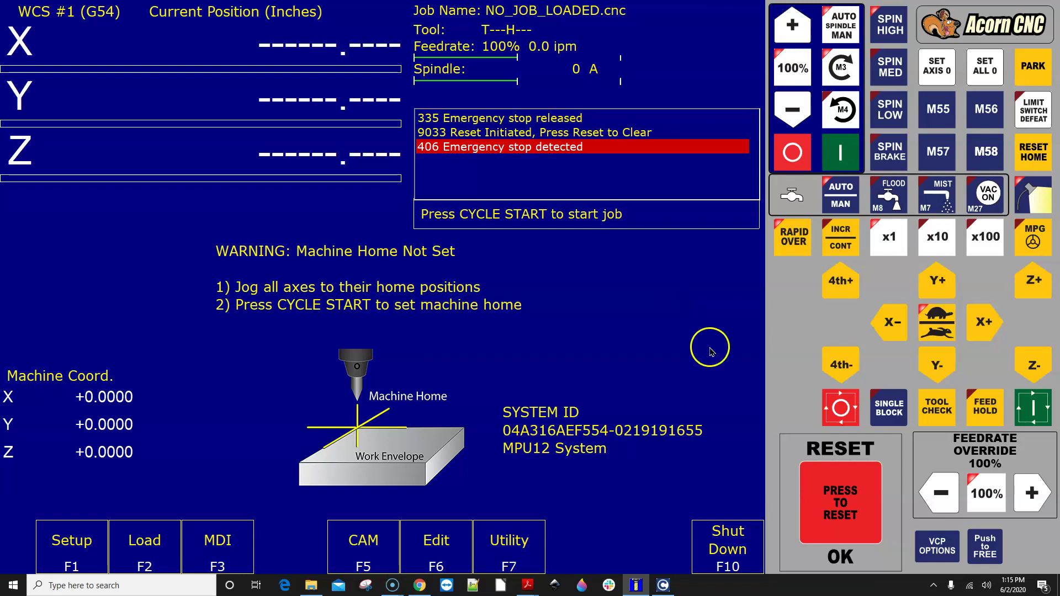
# Open the Acorn Wizard from CNC12's utilities and display the Axis Drive Type settings.
pyautogui.click(533, 545)
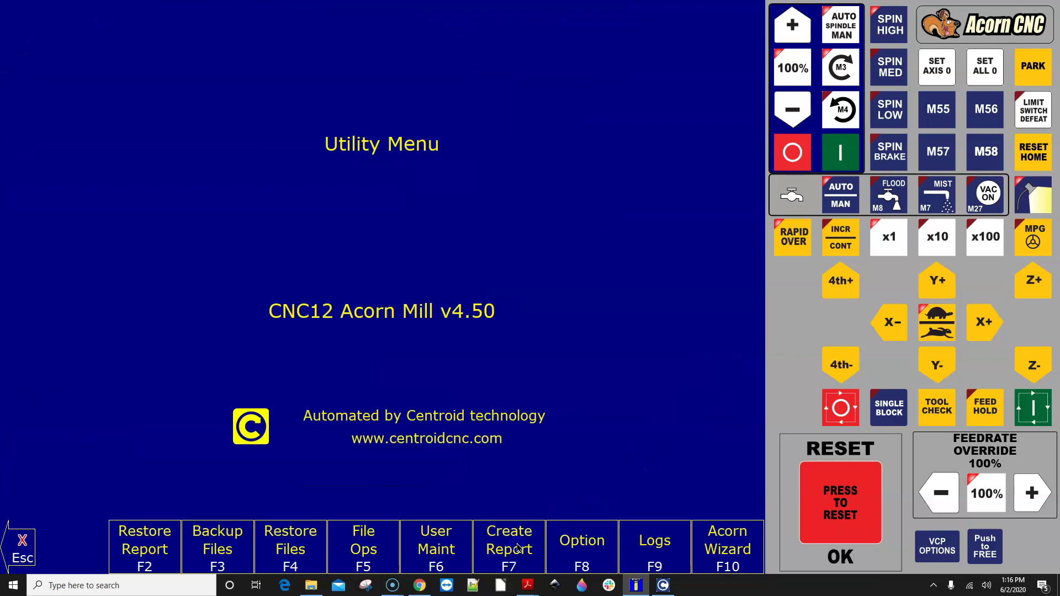
pyautogui.click(730, 546)
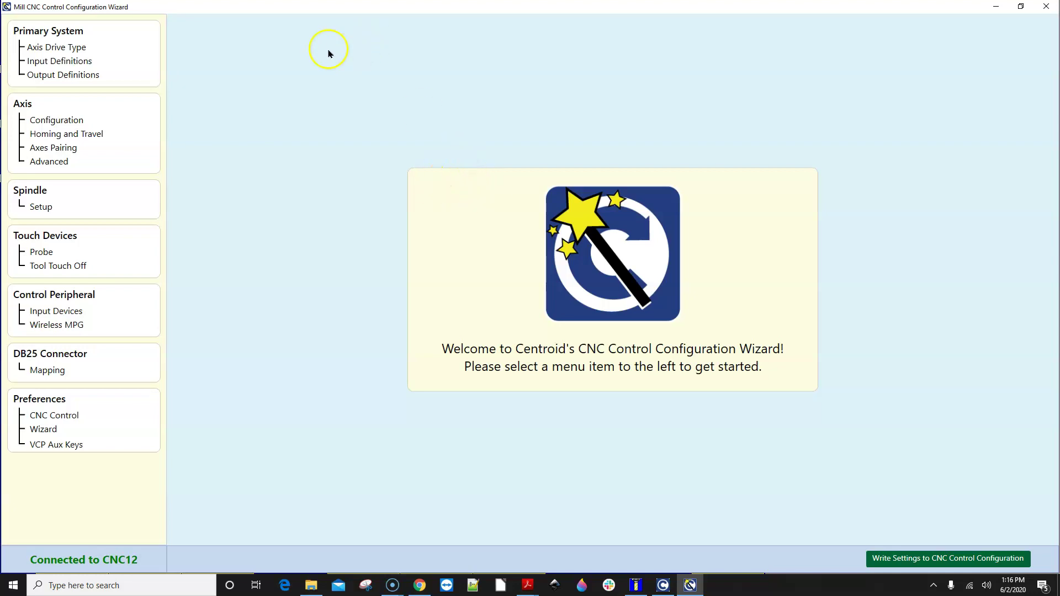
pyautogui.click(65, 49)
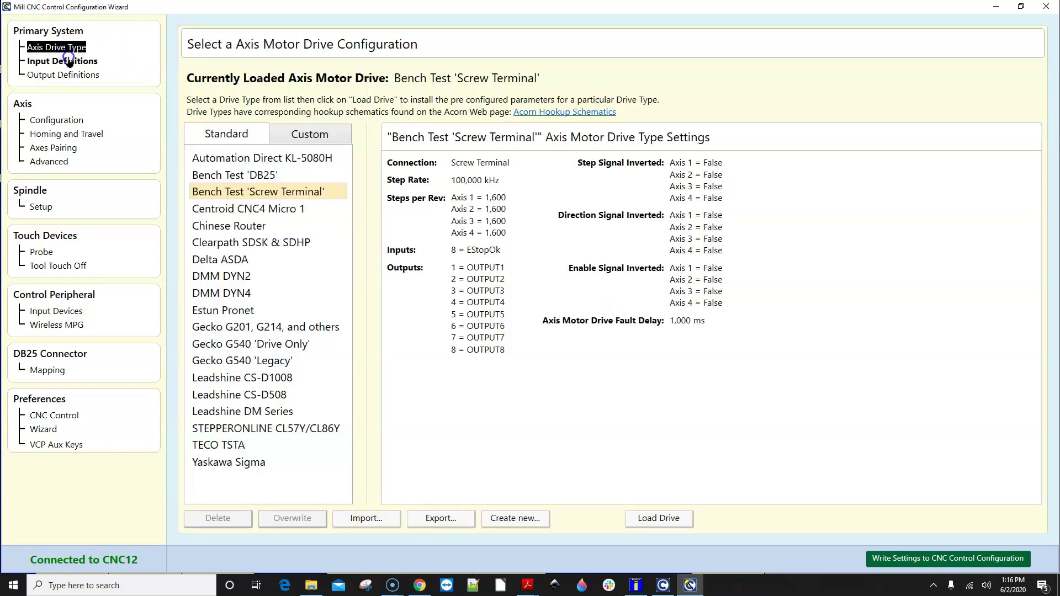
# Look through the wizard's Input Definitions, Output Definitions and axis Configuration pages, and return to Axis Drive Type.
pyautogui.click(65, 61)
pyautogui.click(74, 74)
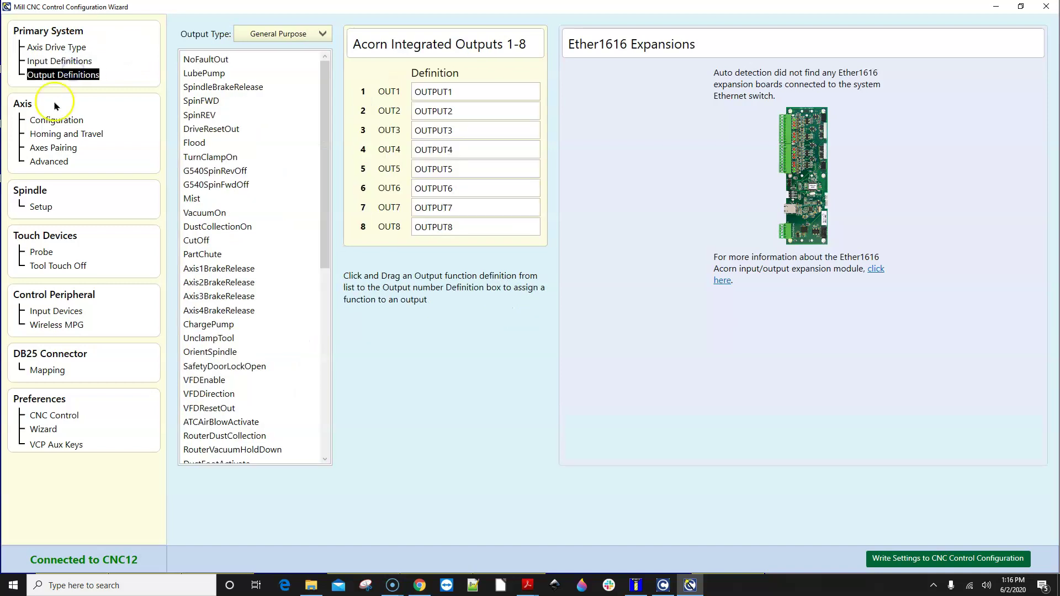
pyautogui.click(61, 123)
pyautogui.click(59, 48)
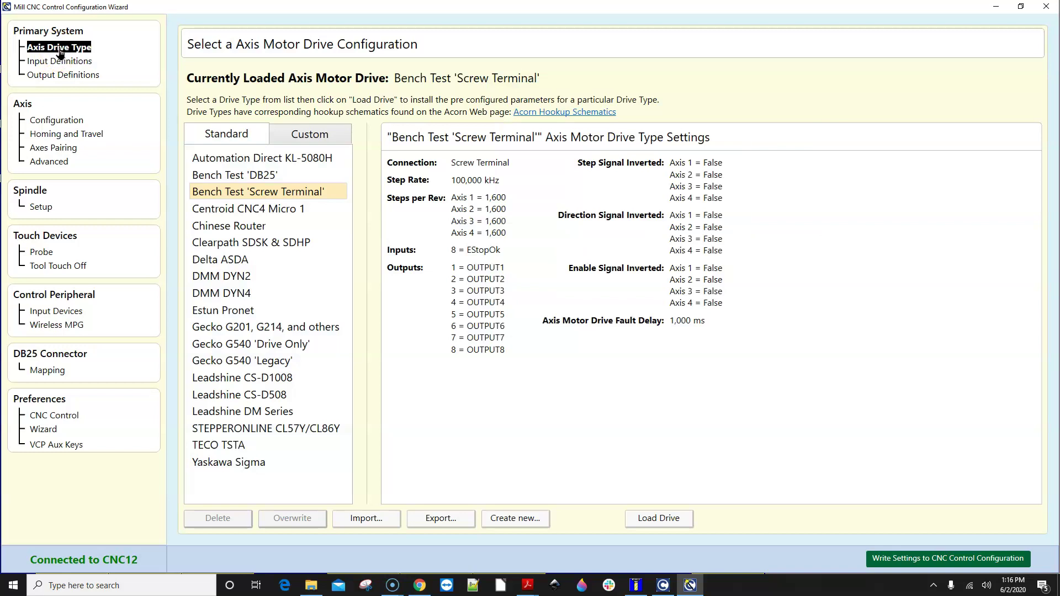
pyautogui.click(65, 76)
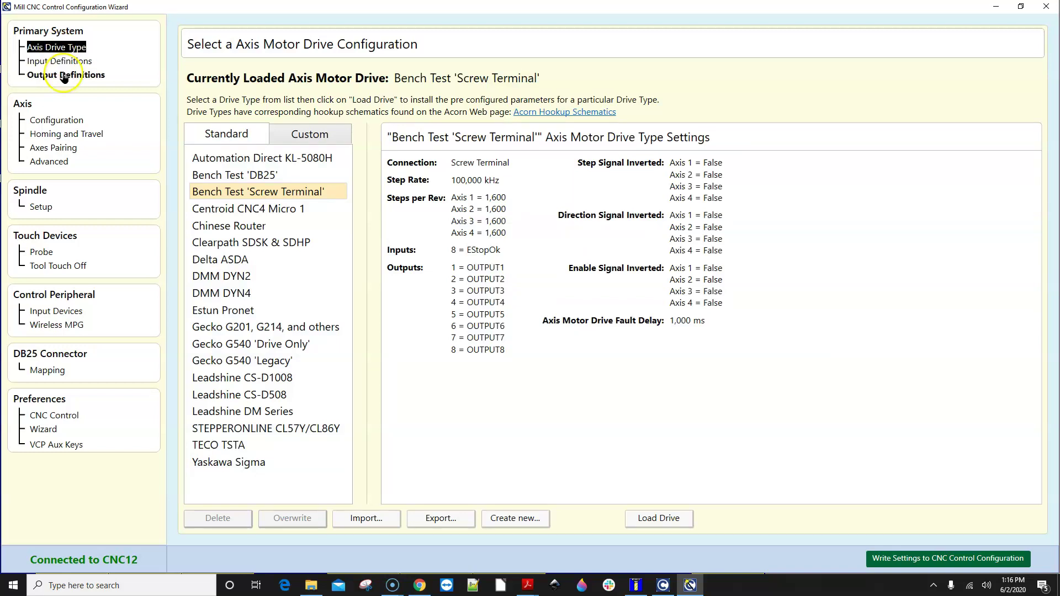
pyautogui.click(61, 135)
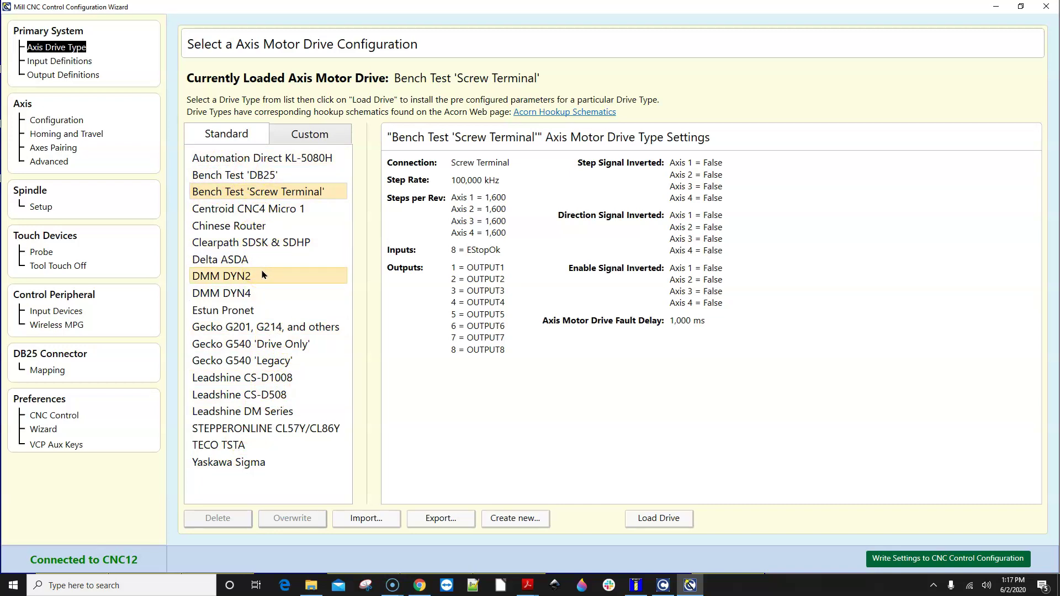
# Select the Clearpath SDSK & SDHP drive type and examine its preconfigured settings.
pyautogui.click(271, 246)
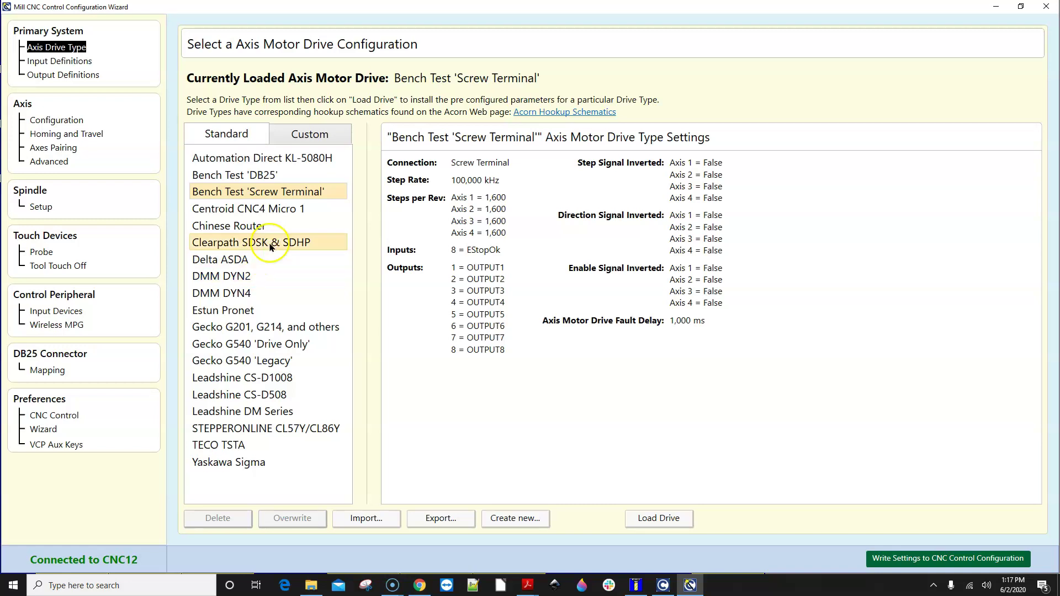
pyautogui.click(258, 247)
pyautogui.click(256, 246)
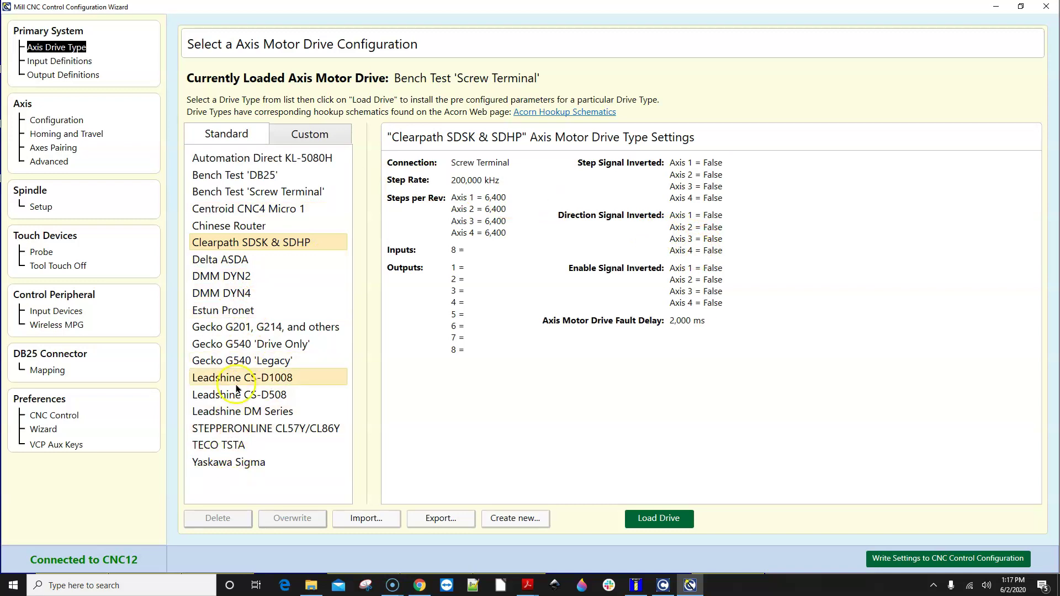
# Select the Delta ASDA drive type, review its S14967 schematic in Adobe Acrobat Reader, and minimize the schematic.
pyautogui.click(227, 261)
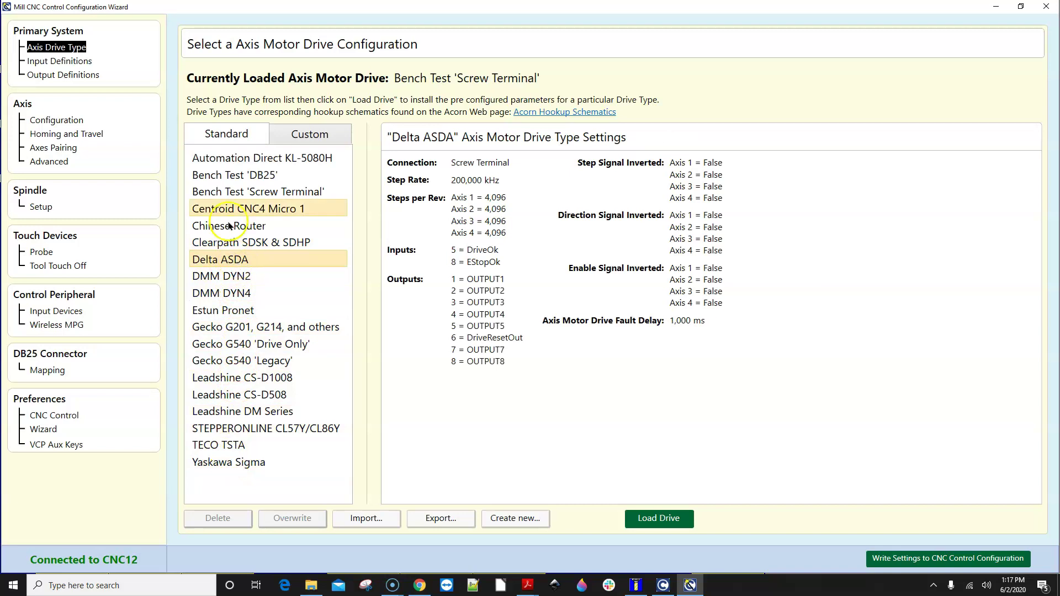
pyautogui.click(526, 587)
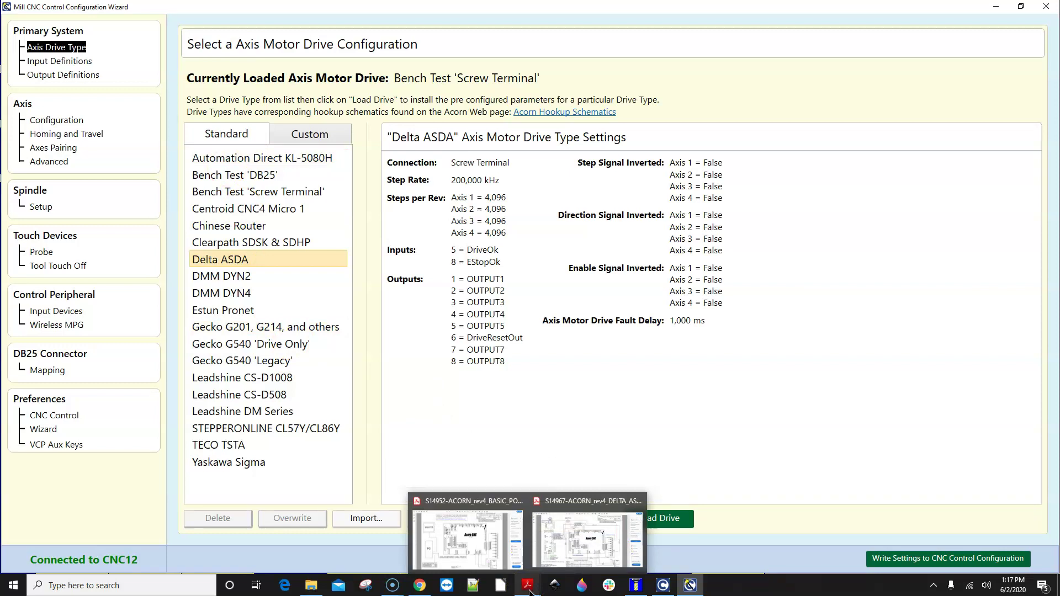
pyautogui.click(575, 533)
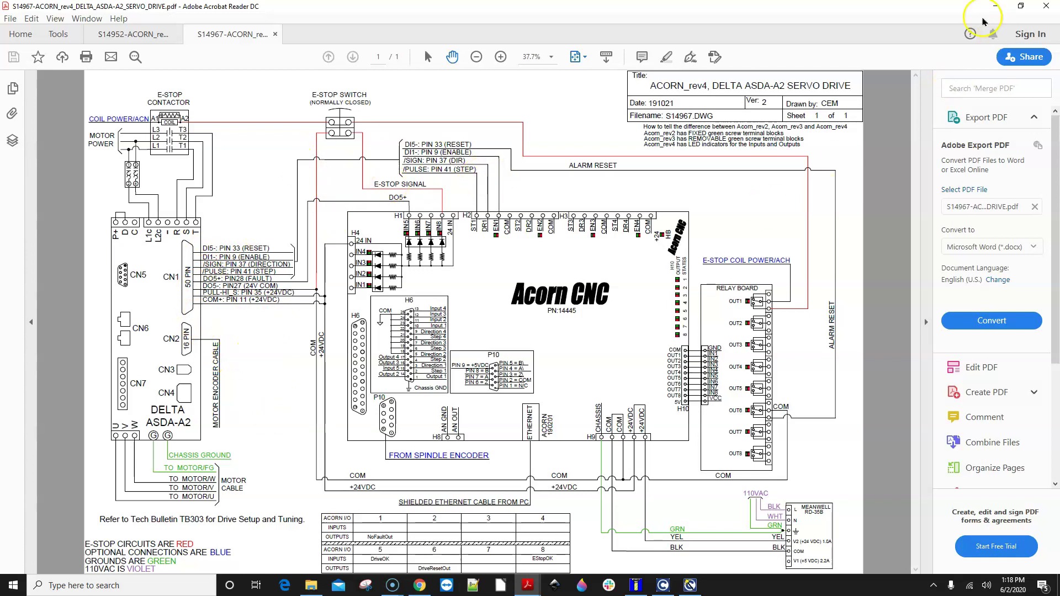
pyautogui.click(996, 7)
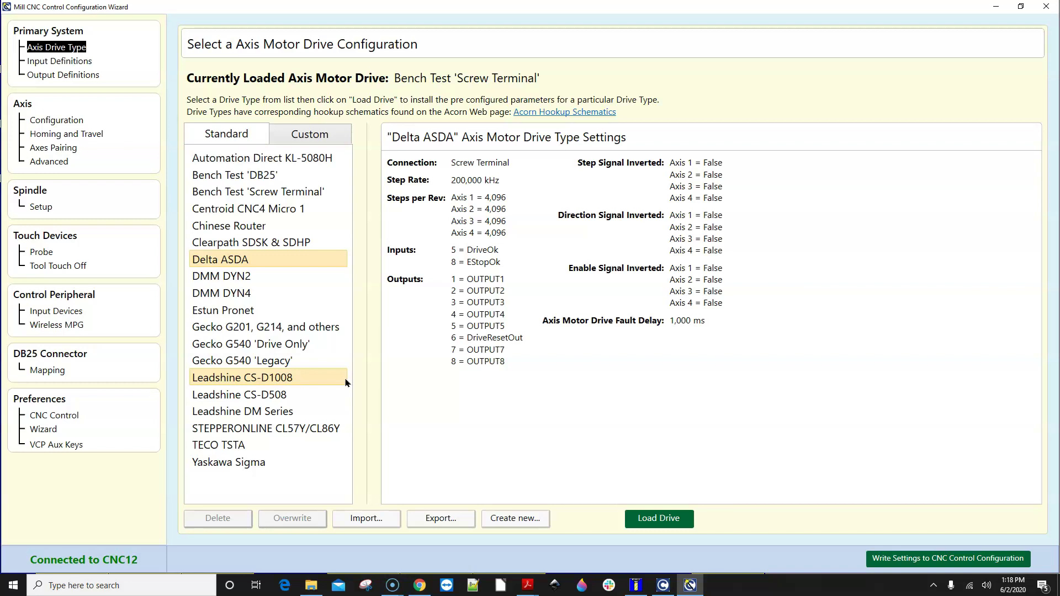
# Load the Gecko G540 'Drive Only' drive configuration and check its preset input definitions before returning to Axis Drive Type.
pyautogui.click(312, 348)
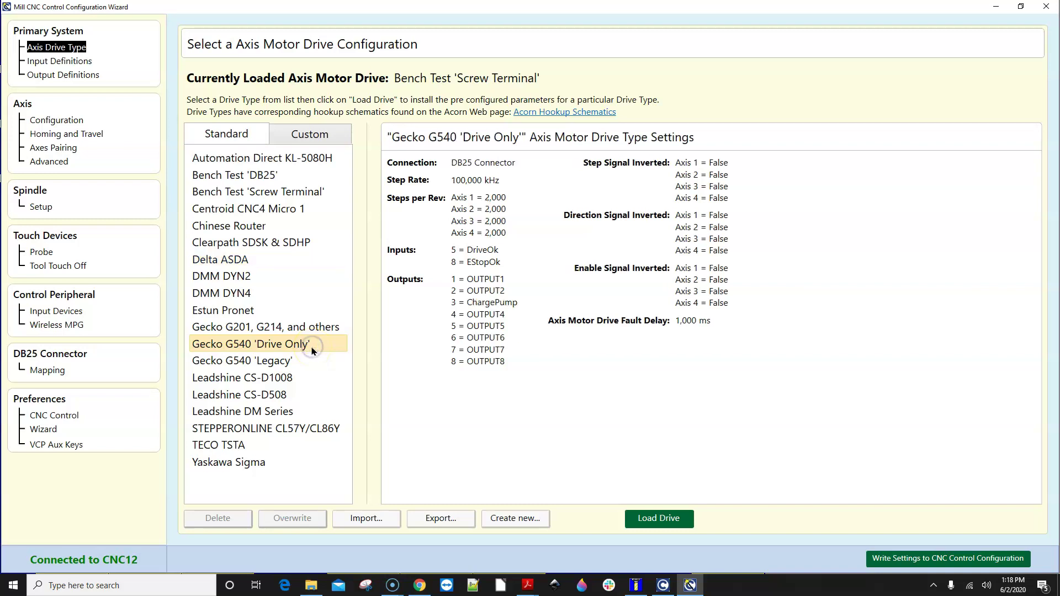
pyautogui.click(635, 518)
pyautogui.click(563, 330)
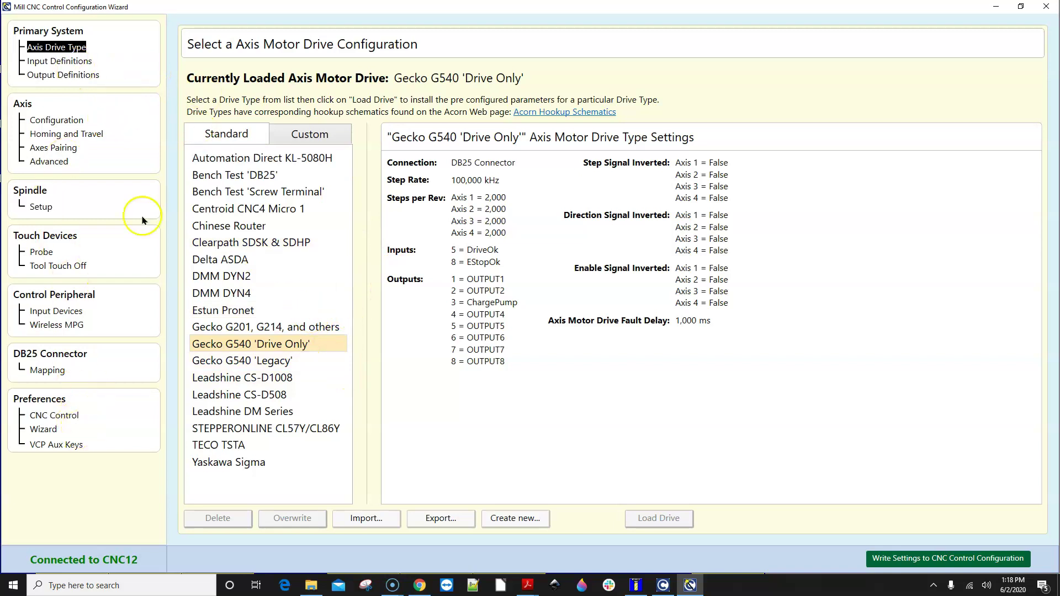
pyautogui.click(75, 64)
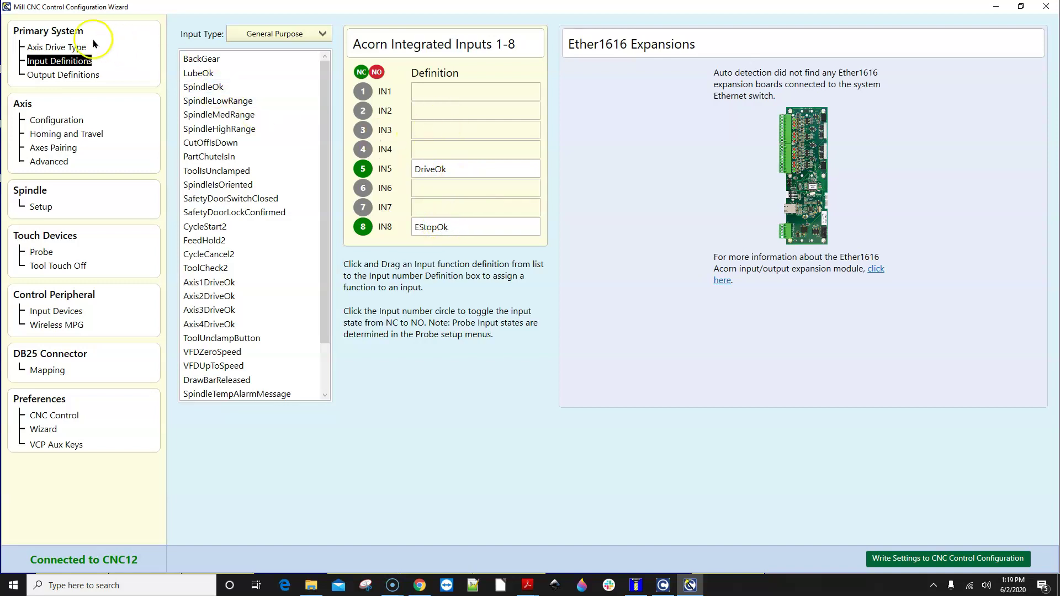
pyautogui.click(74, 46)
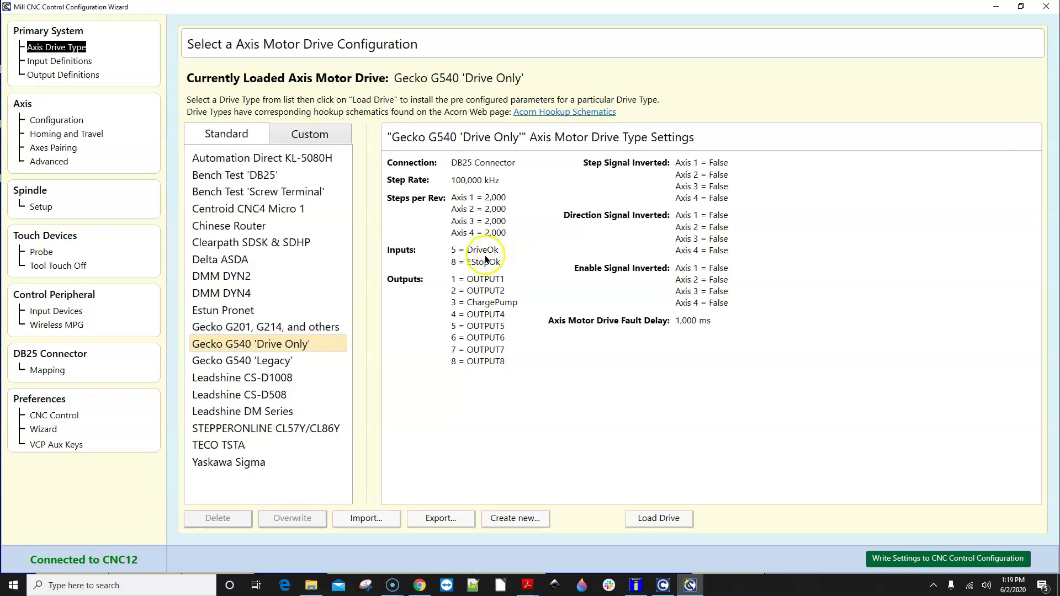
# Switch to Chrome and locate the Acorn CNC controller Hookup Schematics link on the Acorn controller page.
pyautogui.click(421, 584)
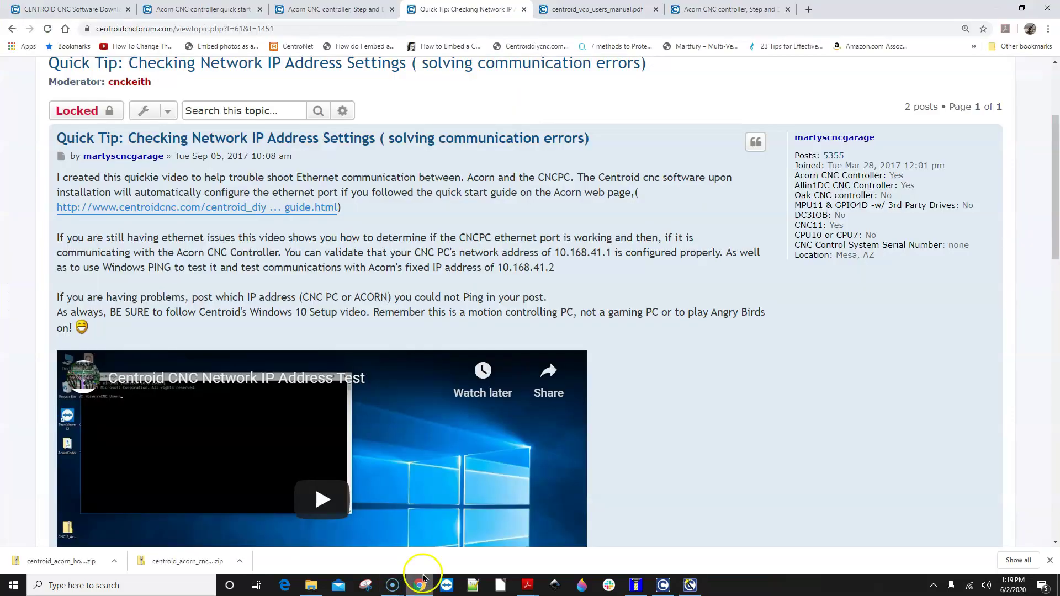
pyautogui.click(227, 9)
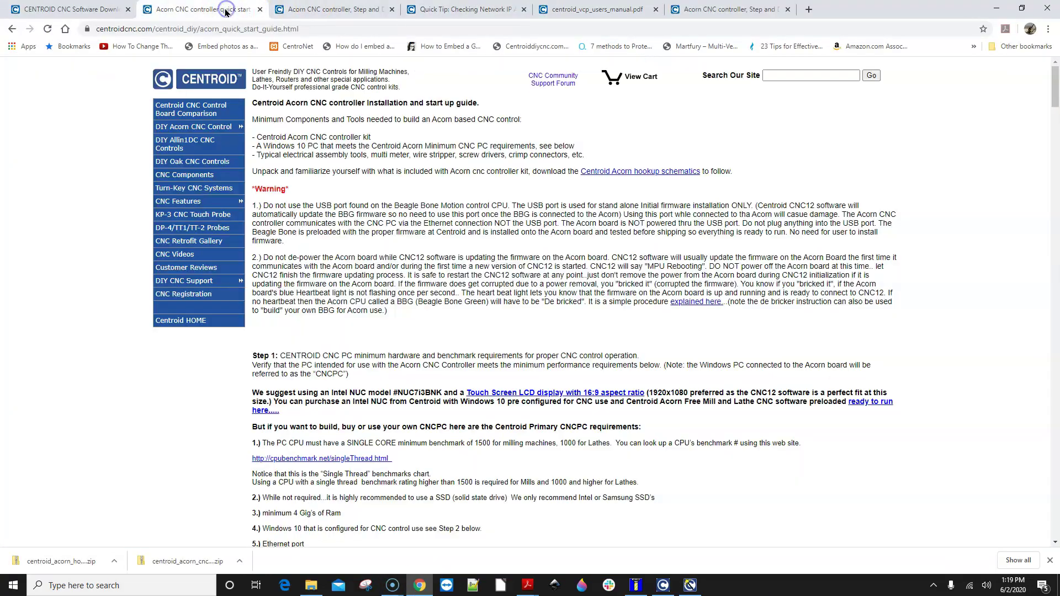
pyautogui.click(306, 10)
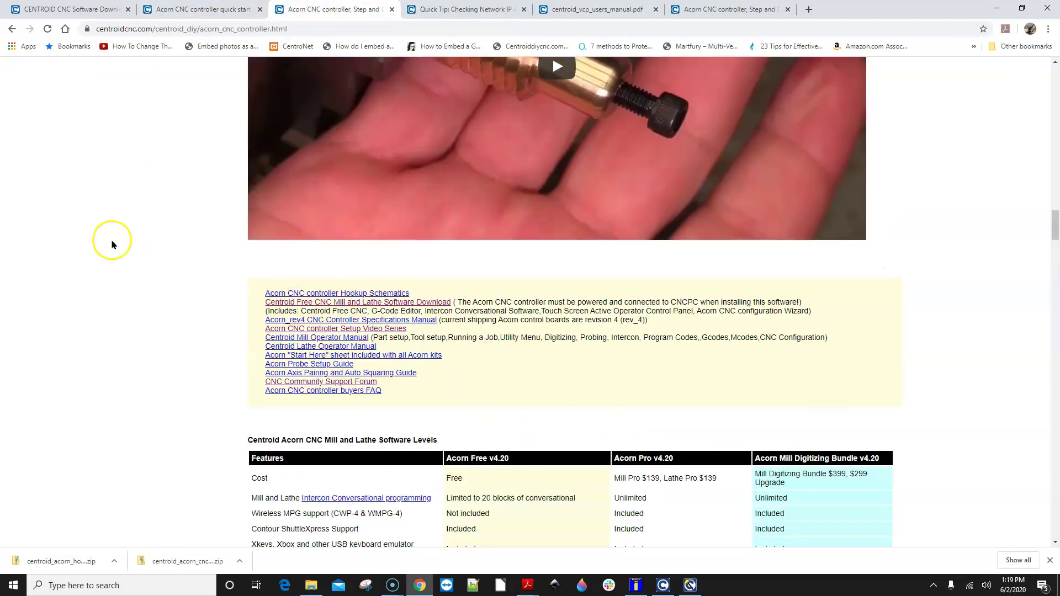
pyautogui.scroll(20, 236, 283)
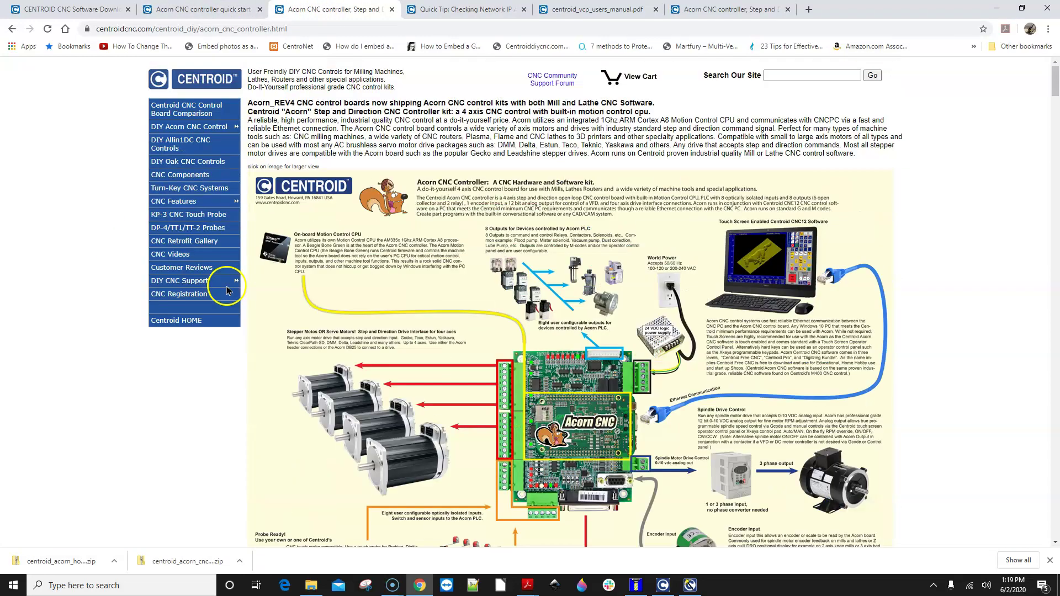
pyautogui.scroll(-20, 279, 285)
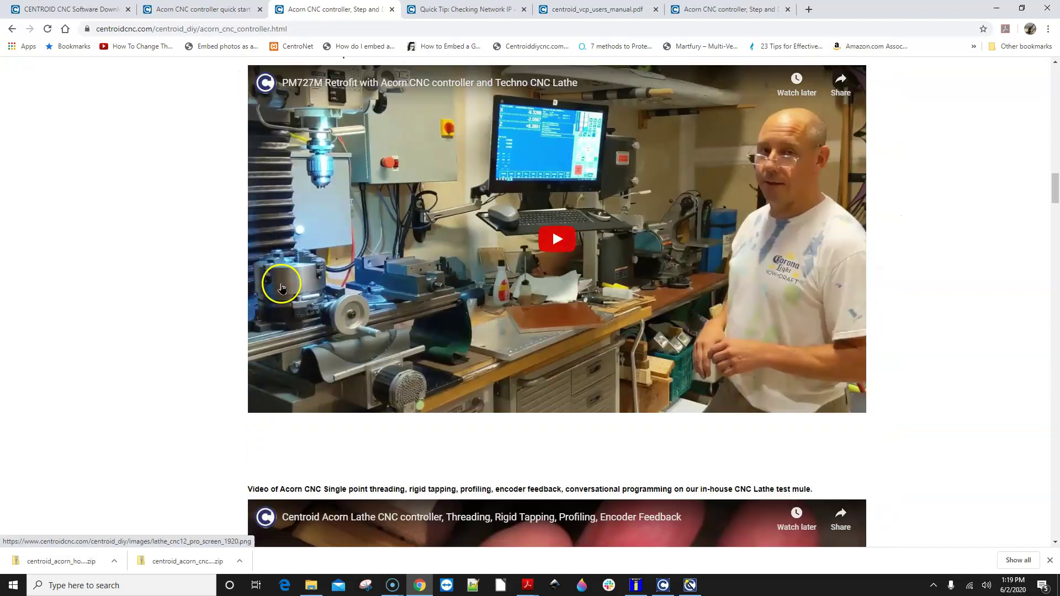
pyautogui.scroll(-13, 282, 287)
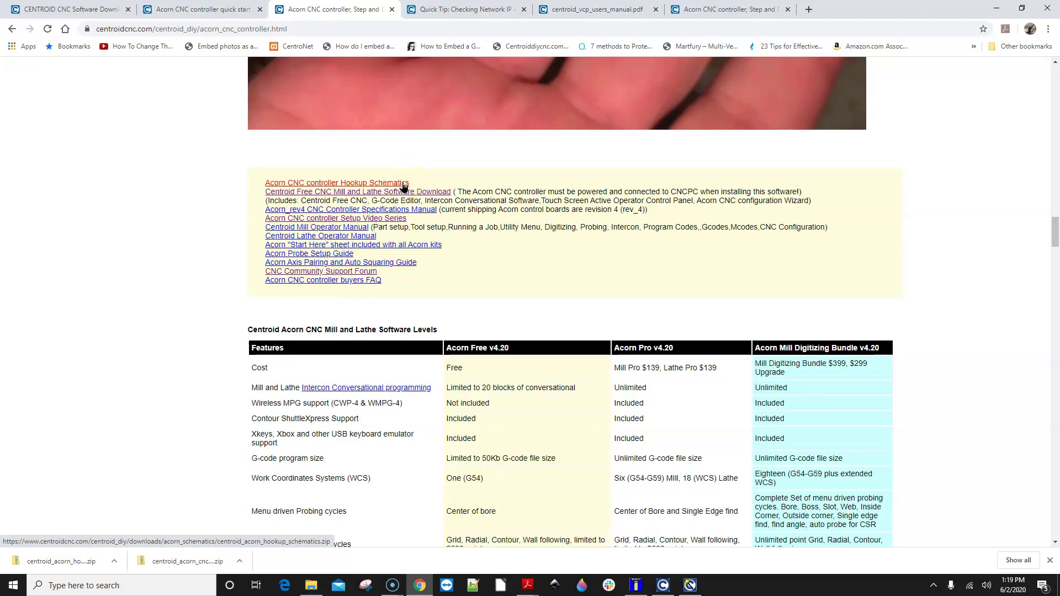
# Switch to File Explorer, open the AcornCNC_rev4_(current)_schematics folder, and compare its drive schematics with the wizard's drive list.
pyautogui.click(311, 584)
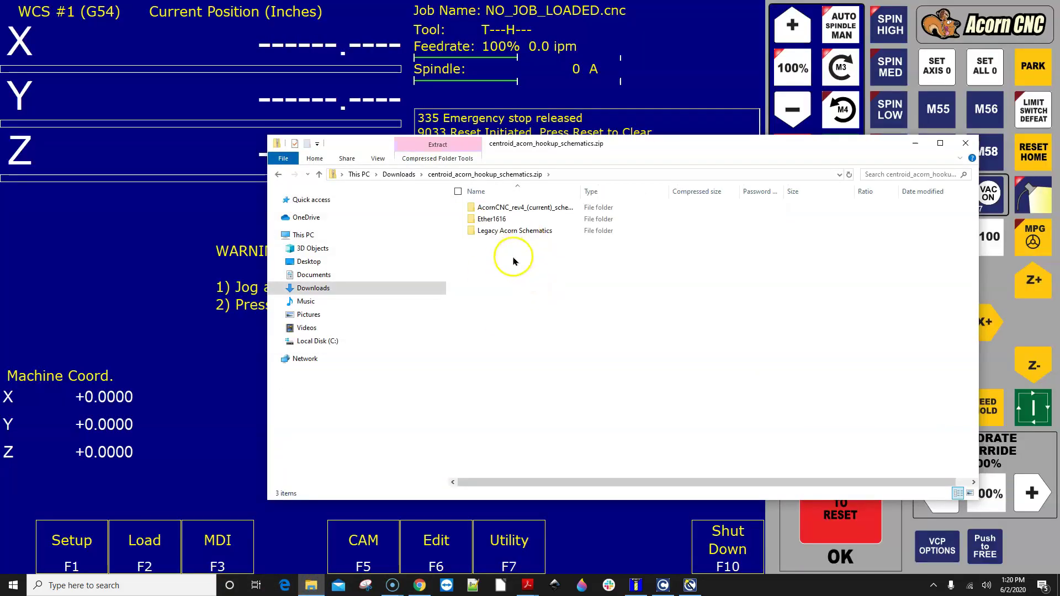
pyautogui.moveTo(584, 191); pyautogui.dragTo(687, 191)
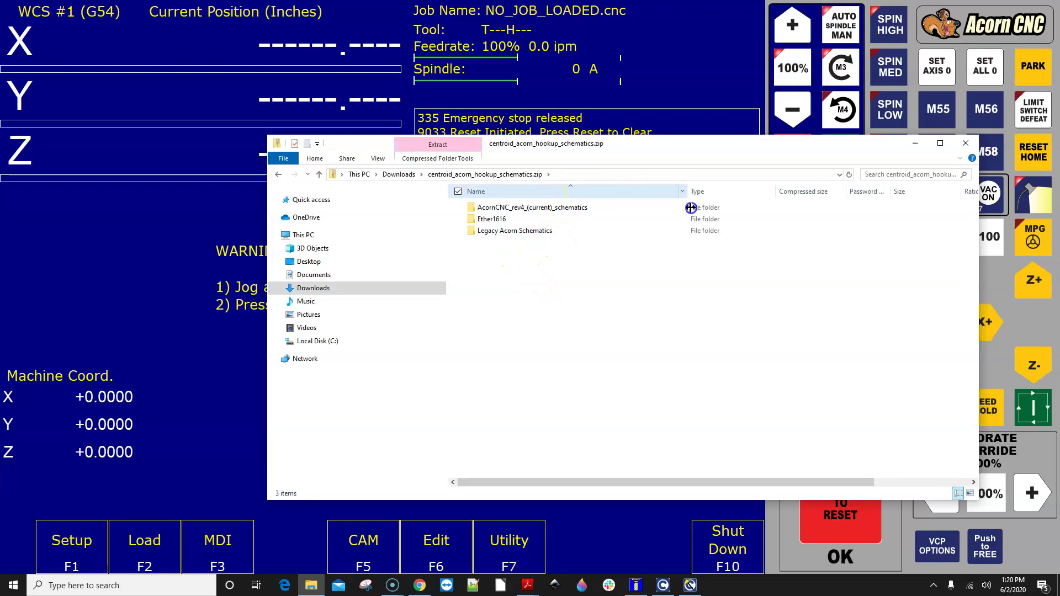
pyautogui.doubleClick(564, 210)
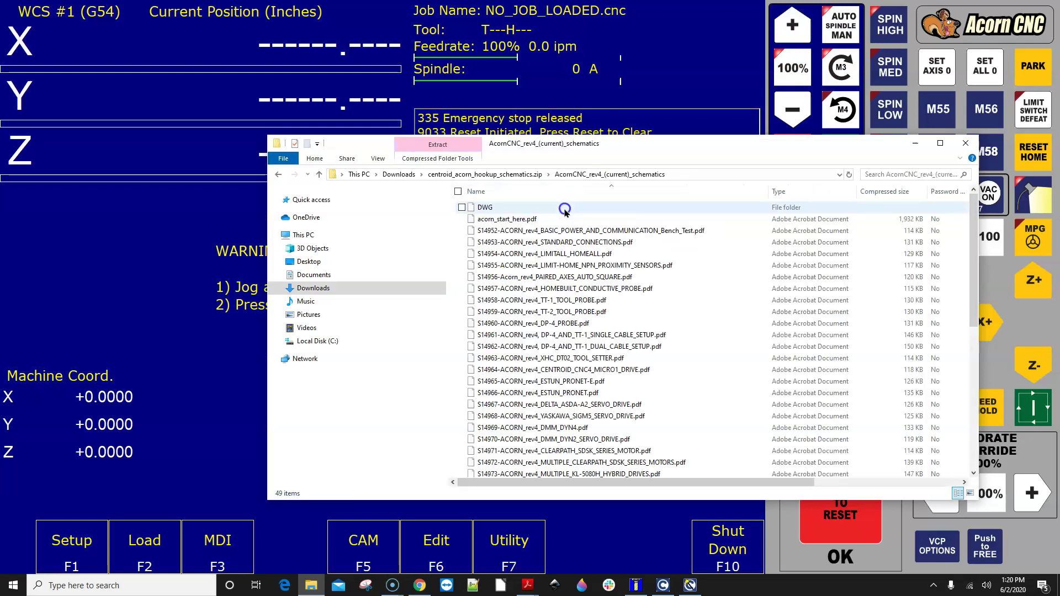
pyautogui.scroll(-5, 683, 289)
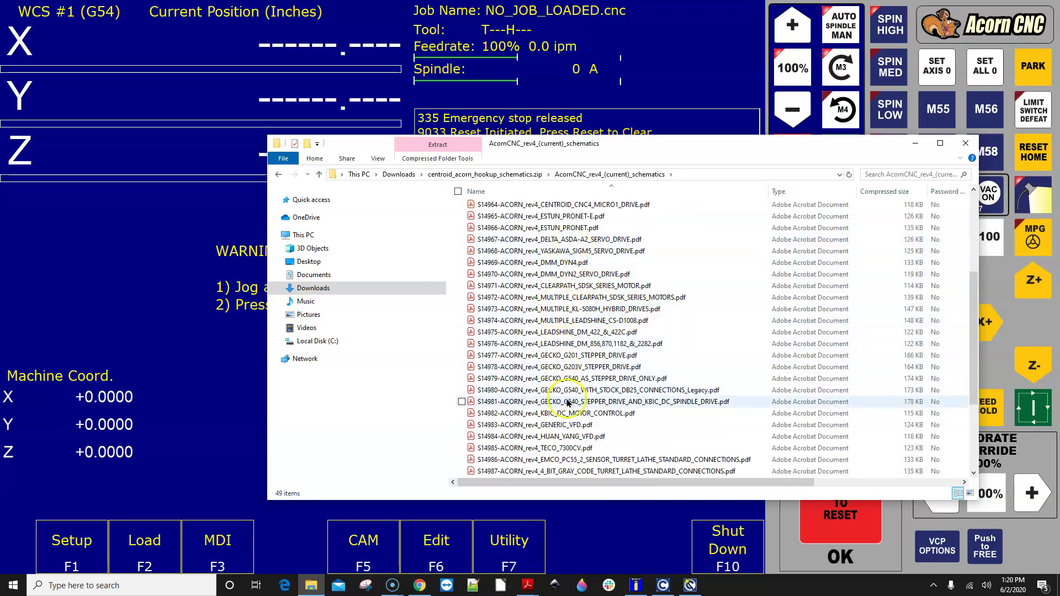
pyautogui.click(690, 585)
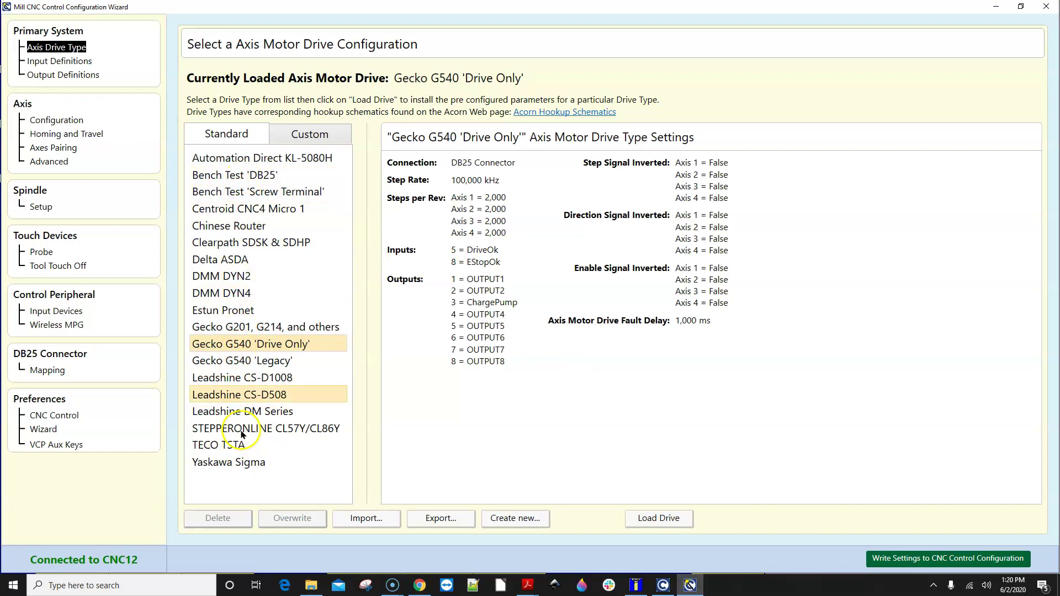
pyautogui.click(994, 8)
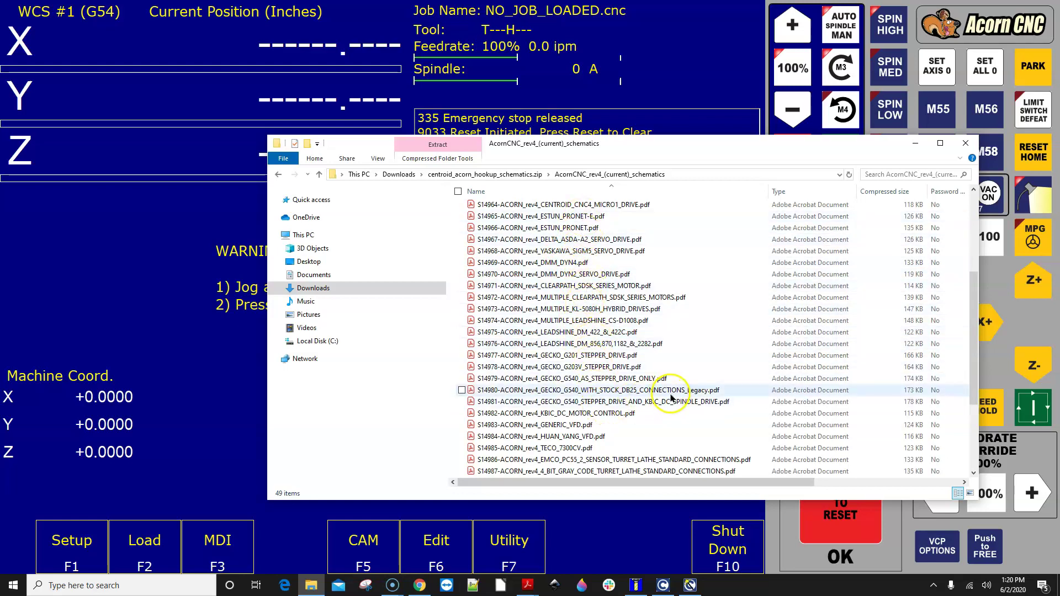
# Open the S14979 Gecko G540 as Stepper Drive Only schematic, review it, and return to the Acorn Wizard.
pyautogui.click(648, 380)
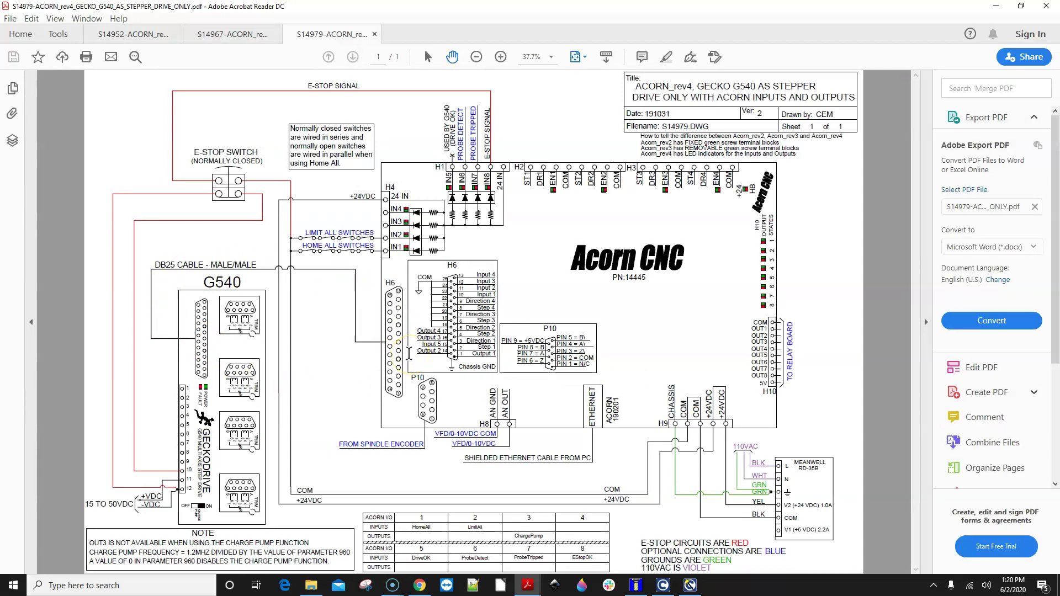
pyautogui.click(996, 7)
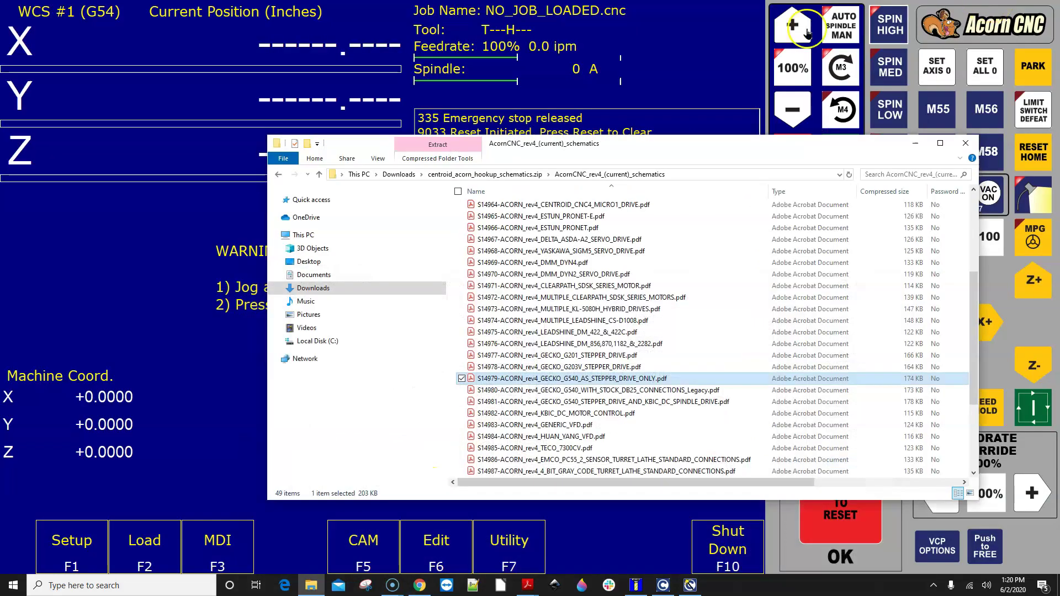
pyautogui.click(691, 585)
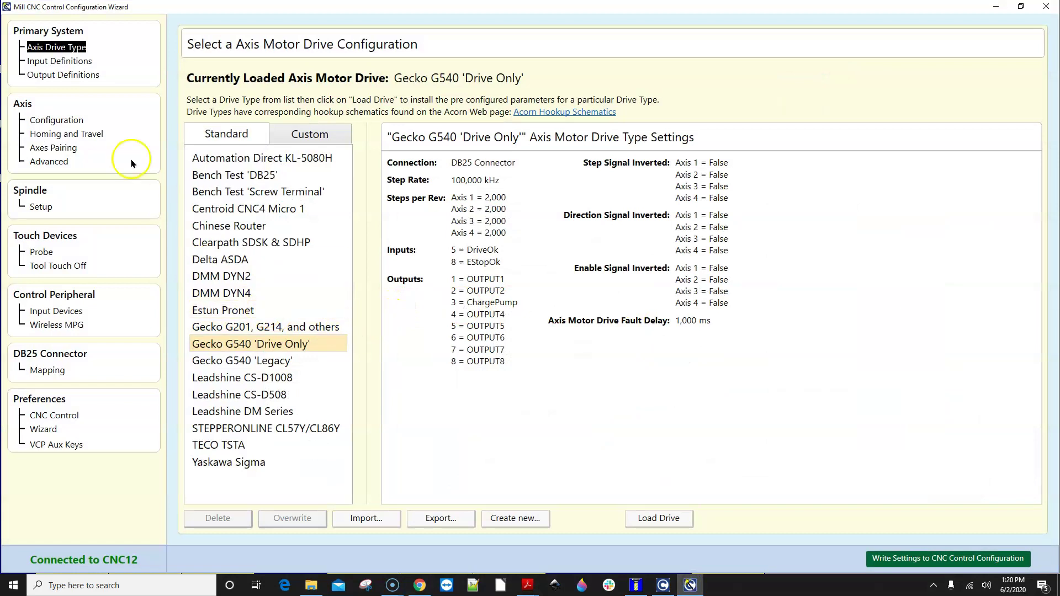
# Display the Input Definitions page and look through the available input types.
pyautogui.click(71, 63)
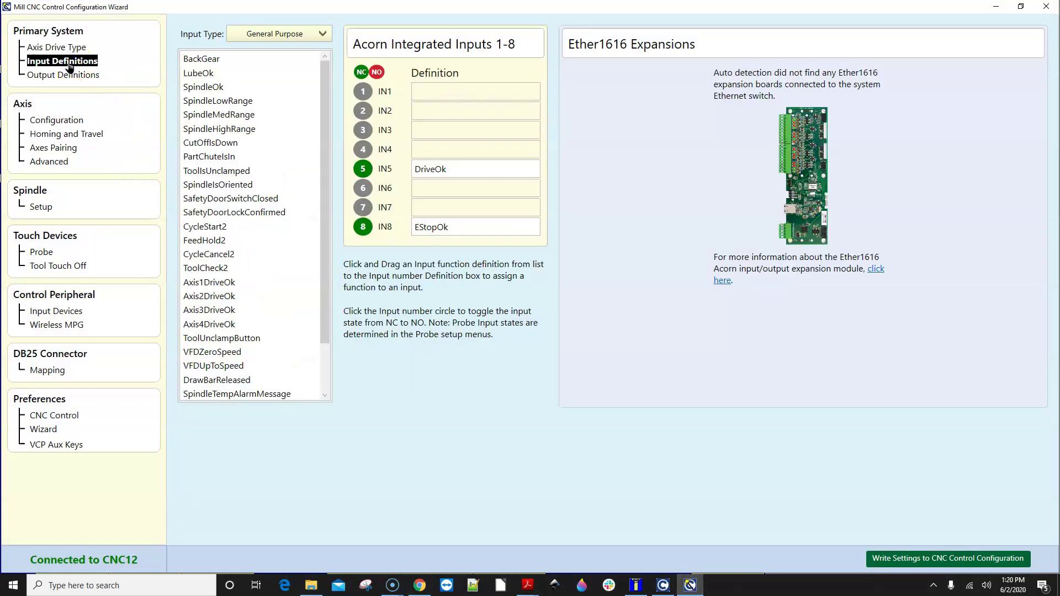
pyautogui.click(281, 35)
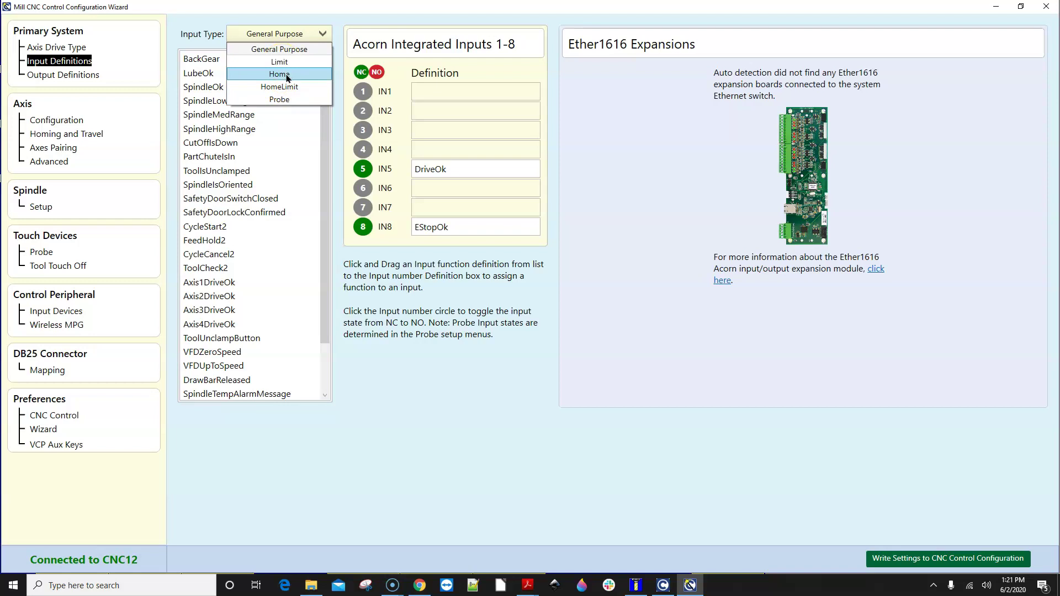
pyautogui.click(77, 77)
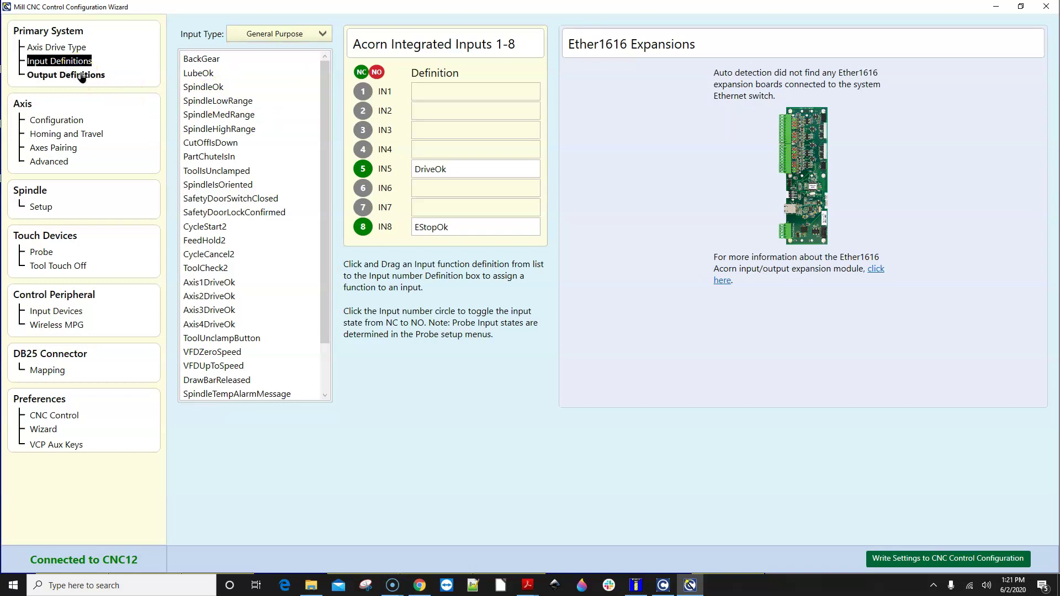
# In Output Definitions, assign SpinFWD to OUT1, SpinREV to OUT2, DriveResetOut to OUT4 and Flood to OUT5.
pyautogui.click(81, 76)
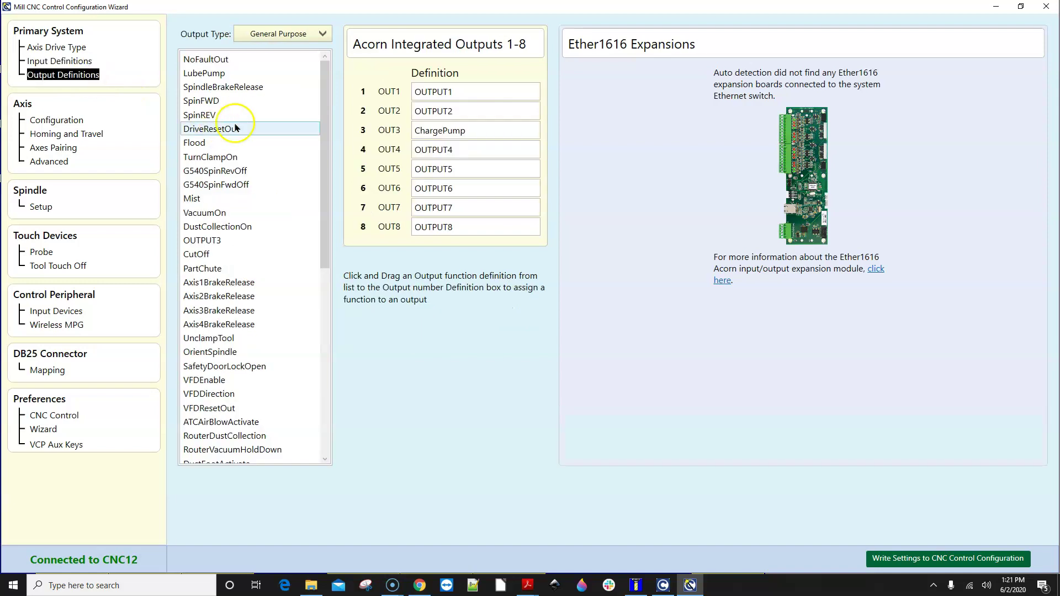
pyautogui.moveTo(206, 101); pyautogui.dragTo(473, 88)
pyautogui.moveTo(229, 102); pyautogui.dragTo(441, 111)
pyautogui.moveTo(234, 102); pyautogui.dragTo(429, 151)
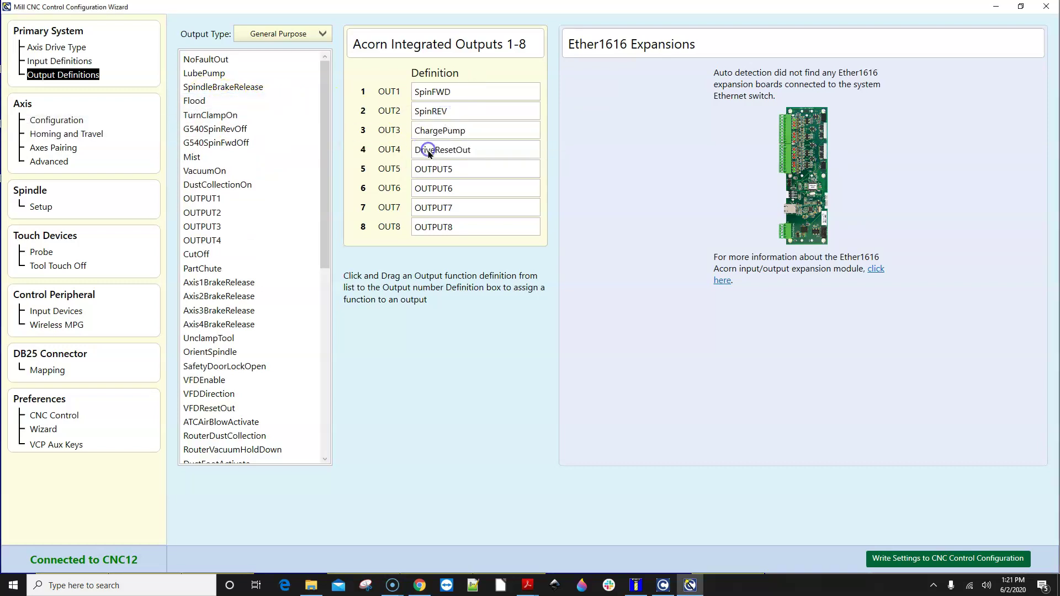
pyautogui.moveTo(246, 101); pyautogui.dragTo(431, 171)
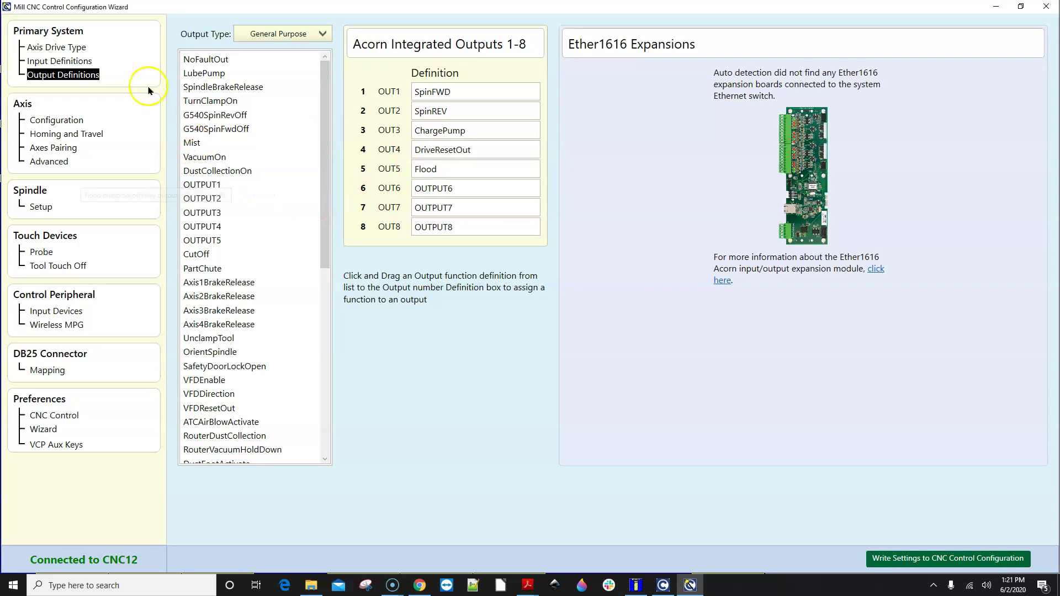
# Check the Input Definitions, return to Output Definitions, and assign Mist to OUT6 and NoFaultOut to OUT7.
pyautogui.click(59, 60)
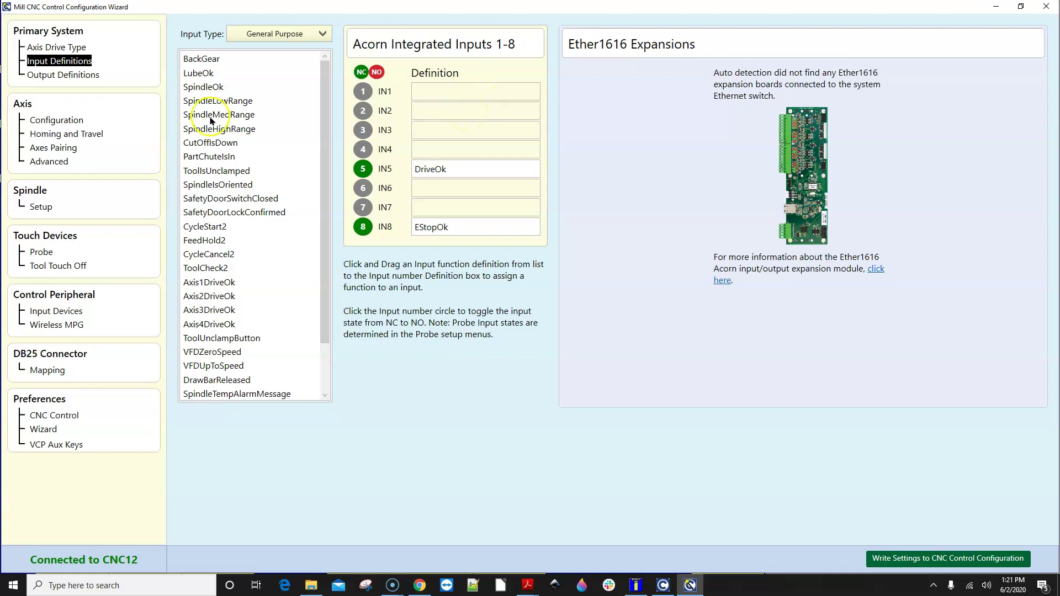
pyautogui.click(79, 79)
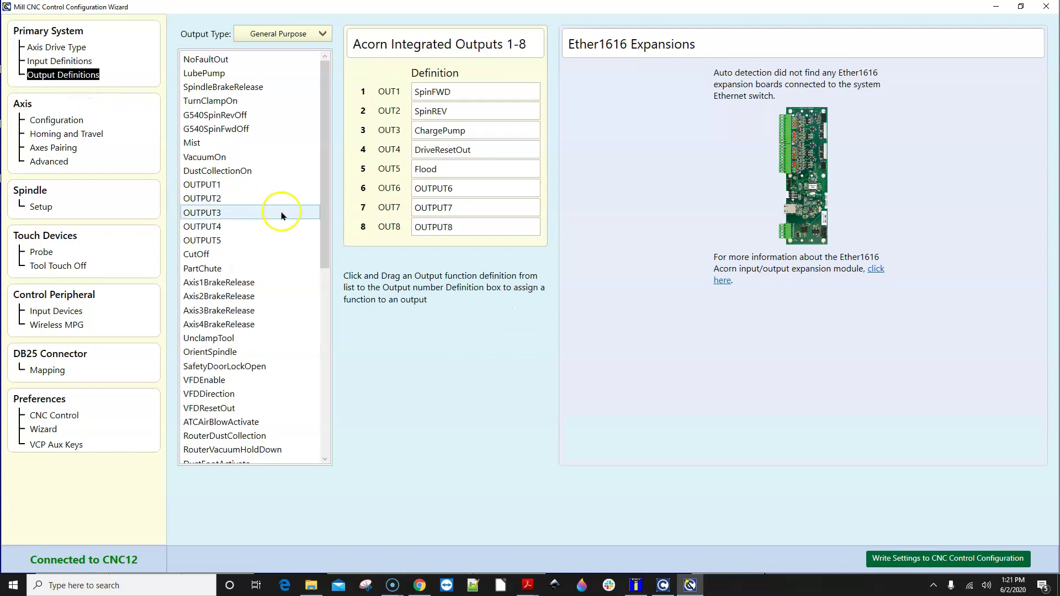
pyautogui.moveTo(194, 142); pyautogui.dragTo(428, 193)
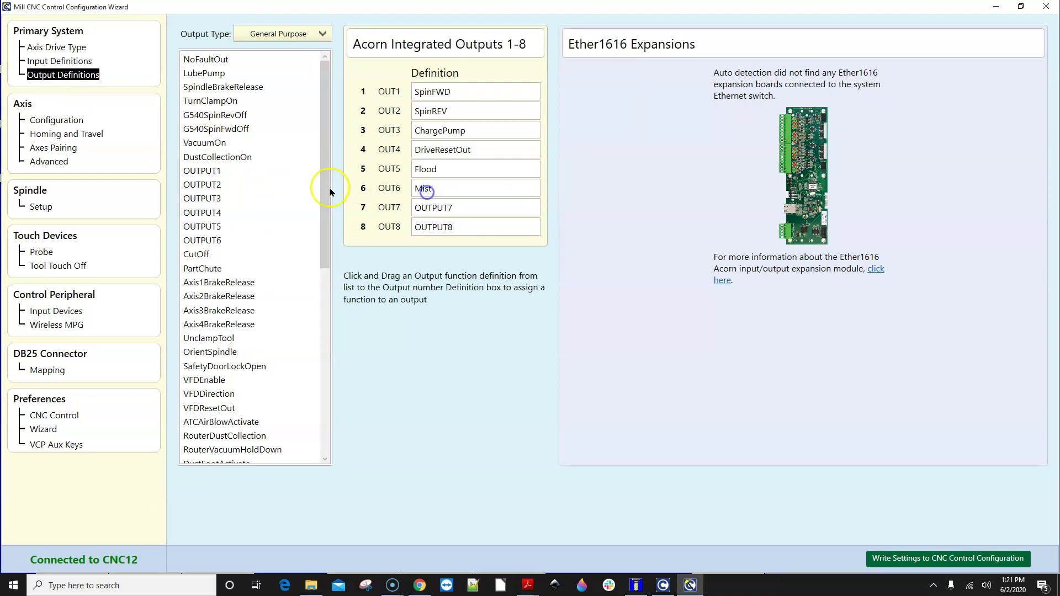
pyautogui.moveTo(326, 169); pyautogui.dragTo(326, 169)
pyautogui.moveTo(206, 59); pyautogui.dragTo(455, 213)
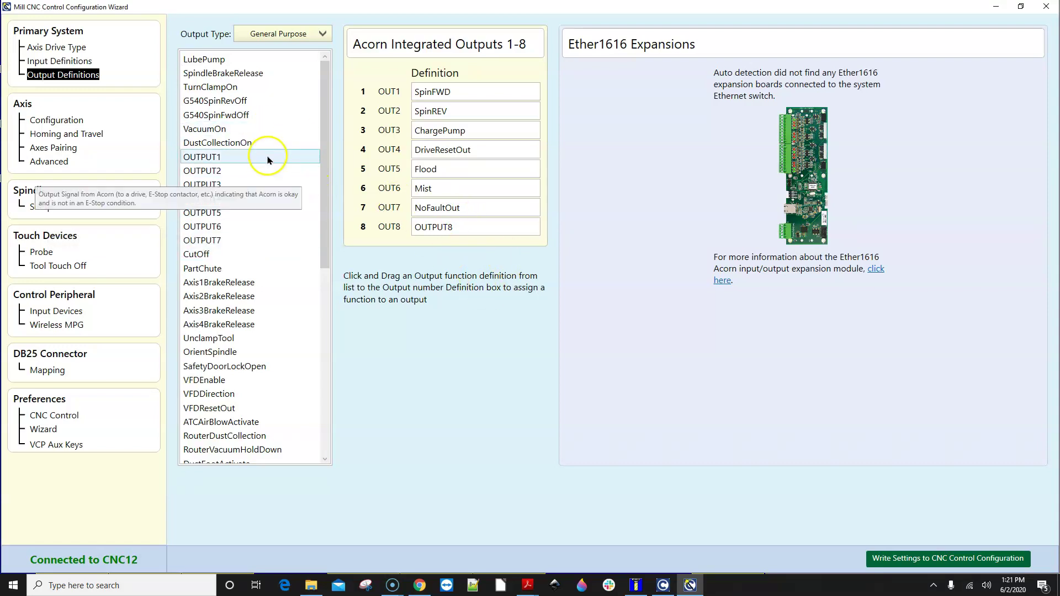
# Display the Axis Configuration page, switch to Chrome, and open the Centroid Acorn CNC Basics - Video Series topic from the Acorn CNC Knowledge Base Videos forum.
pyautogui.click(61, 121)
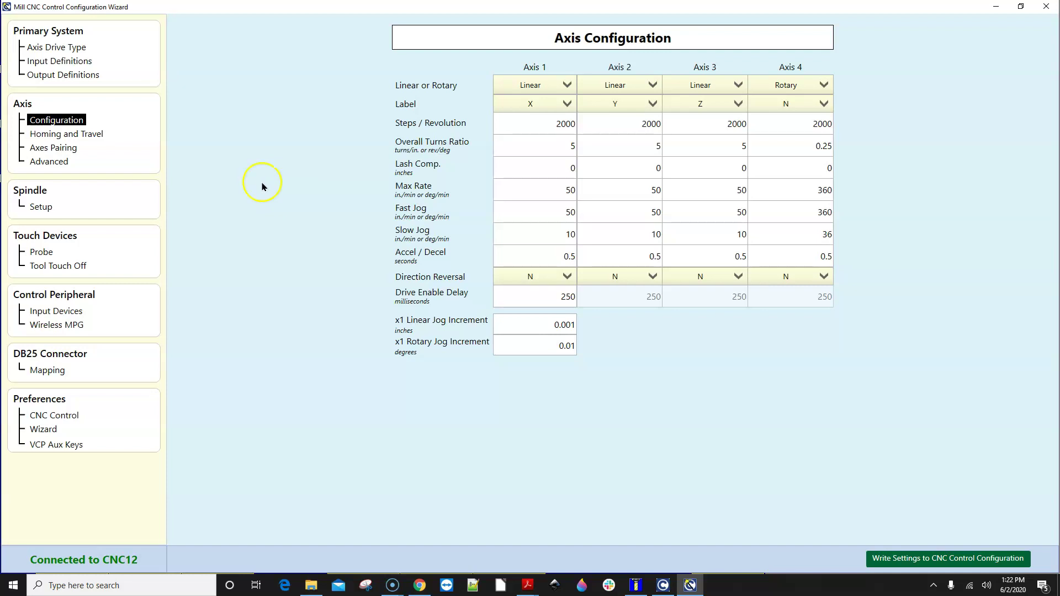
pyautogui.click(421, 587)
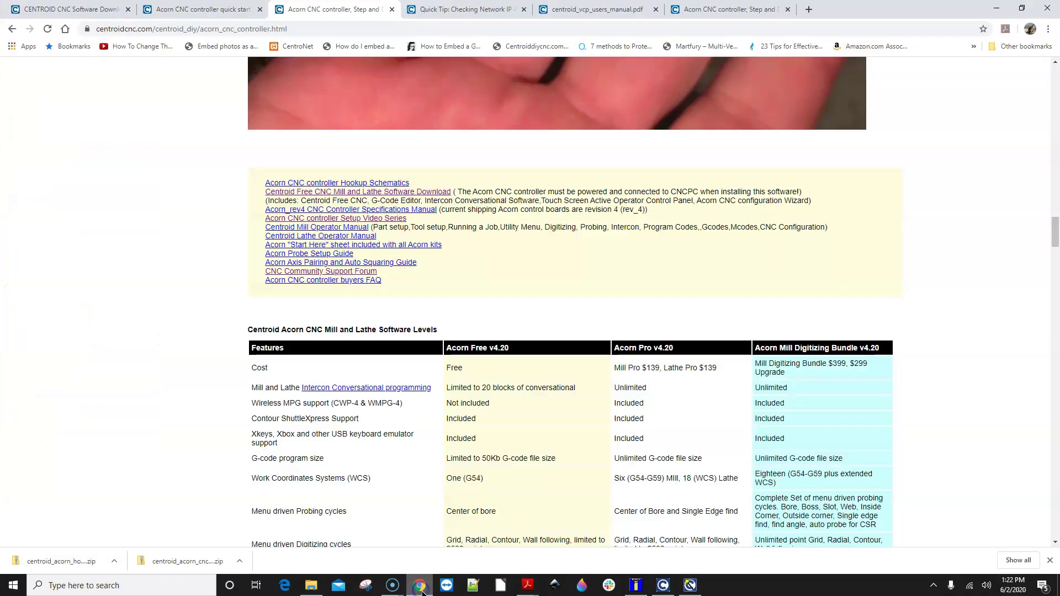
pyautogui.click(434, 9)
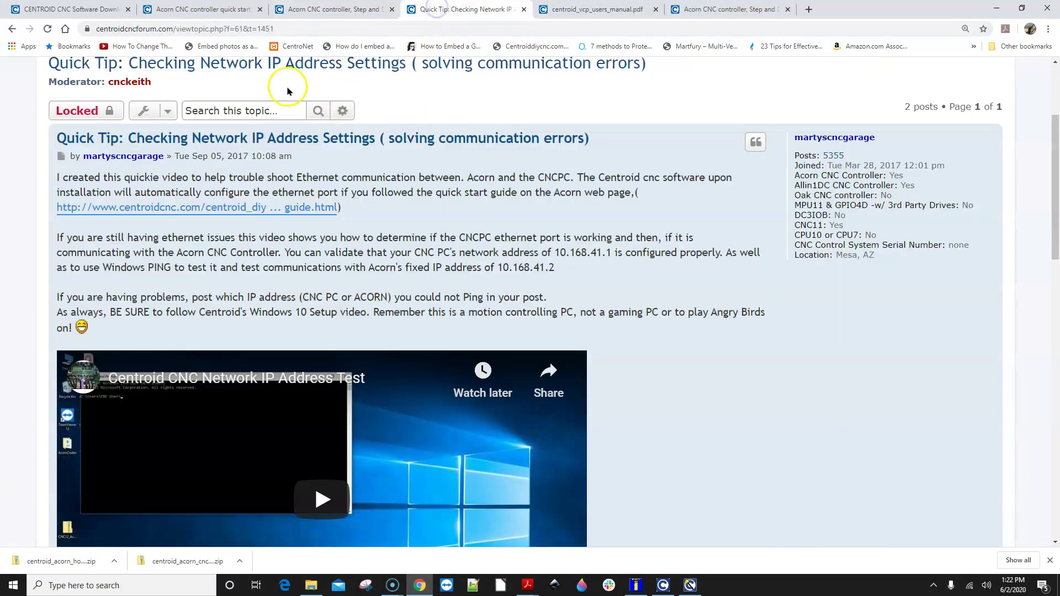
pyautogui.scroll(3, 237, 166)
pyautogui.click(609, 193)
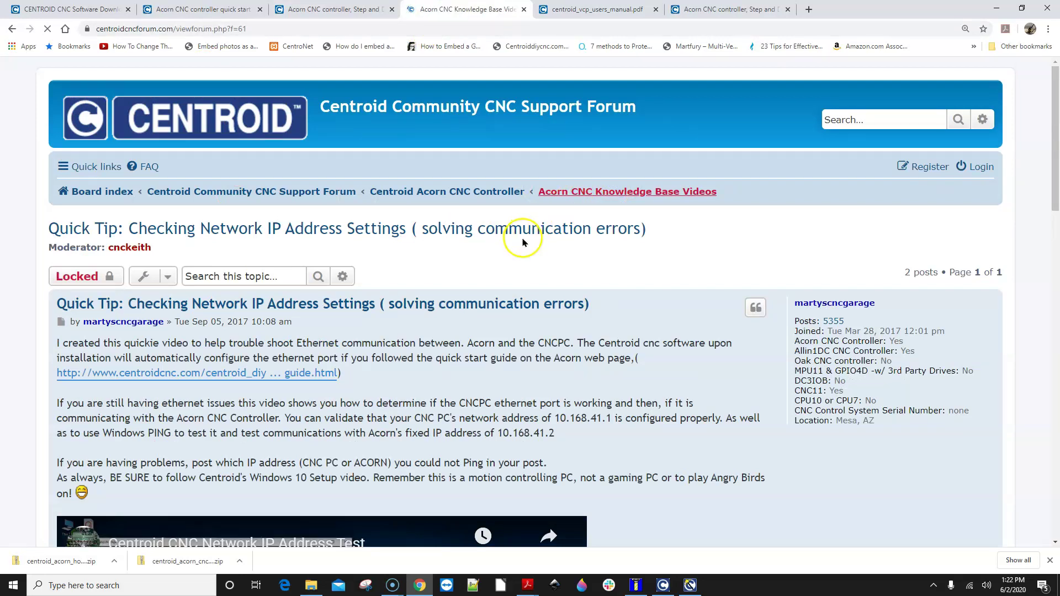
pyautogui.scroll(-5, 526, 246)
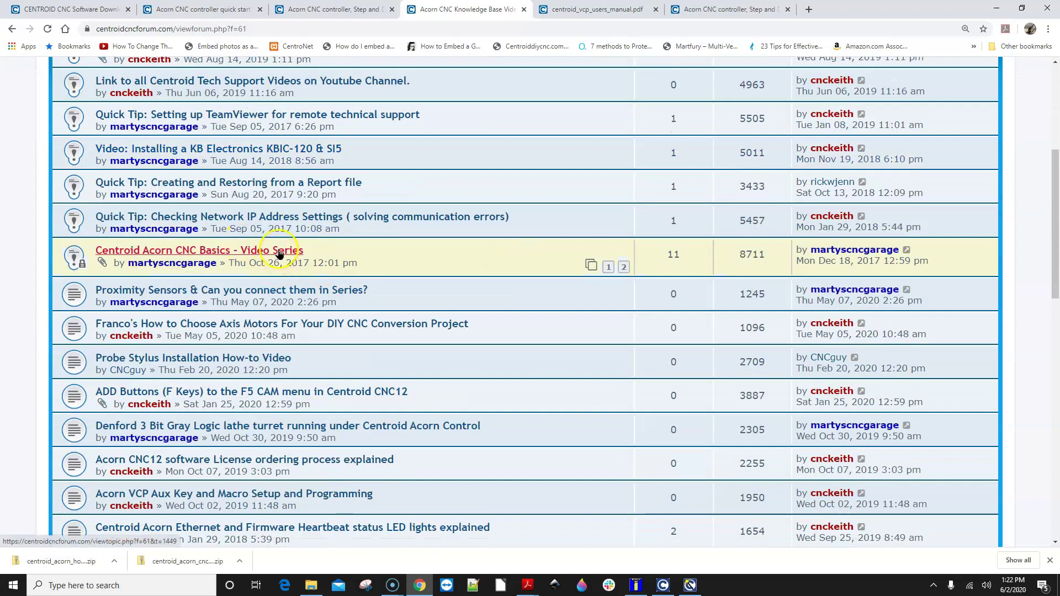
pyautogui.click(280, 254)
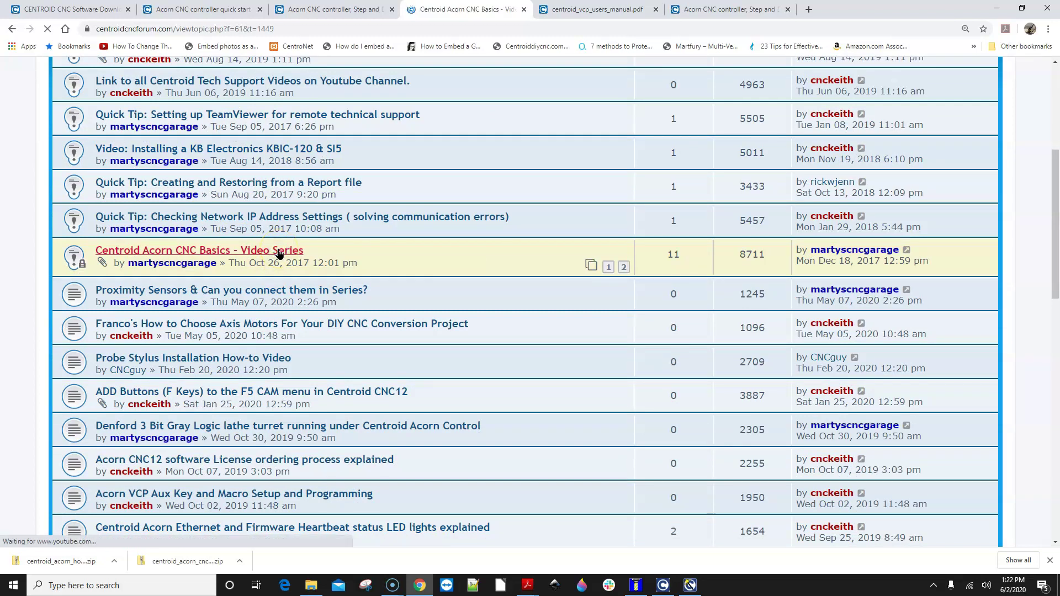
# Look through the posts and videos in the Acorn CNC Basics topic and return to the configuration wizard.
pyautogui.scroll(-3, 466, 266)
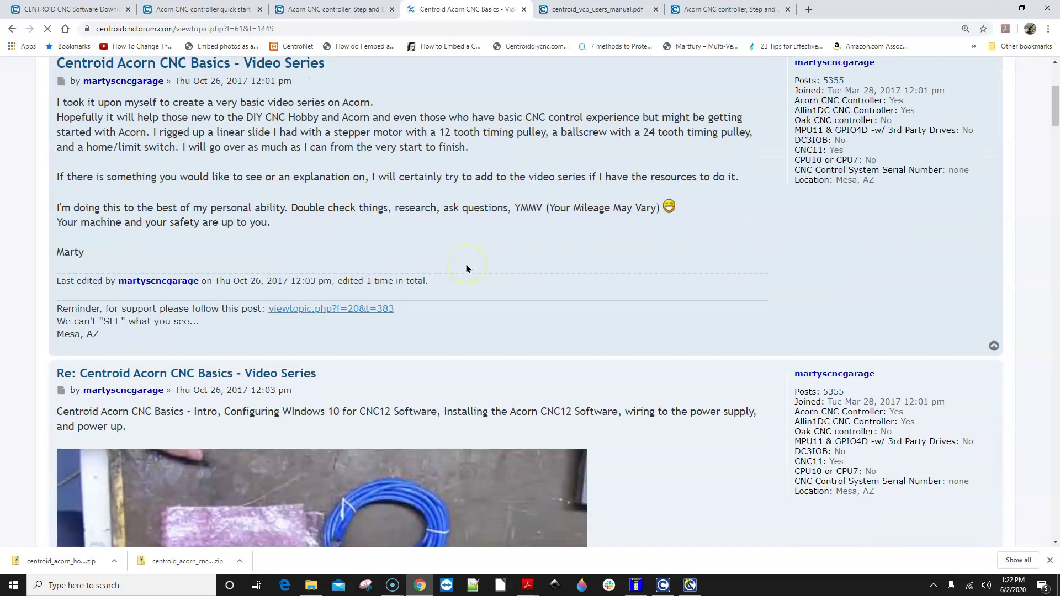
pyautogui.scroll(-19, 466, 268)
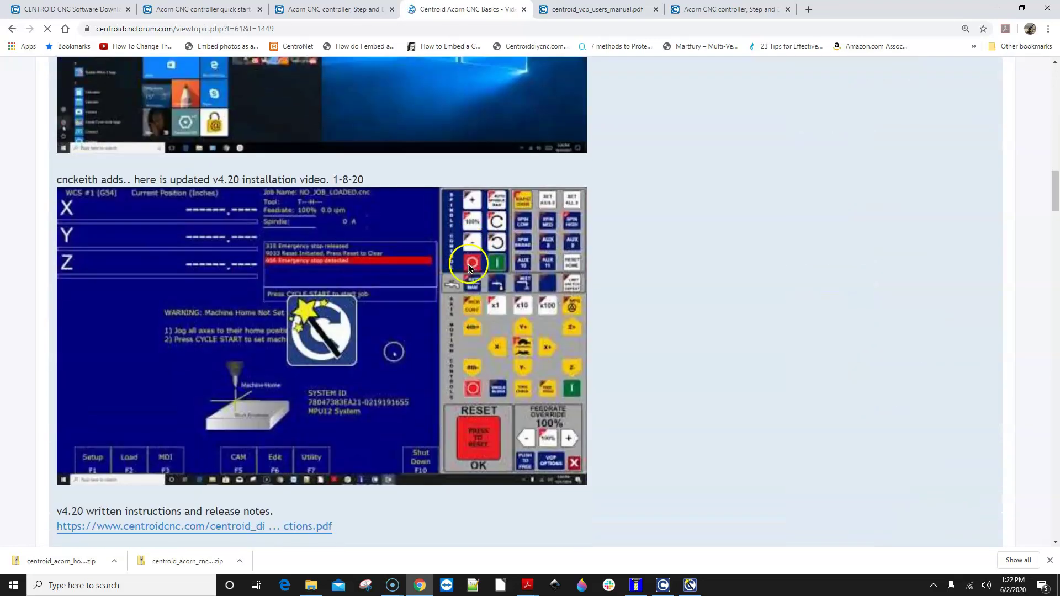
pyautogui.scroll(-15, 470, 268)
pyautogui.scroll(-15, 469, 269)
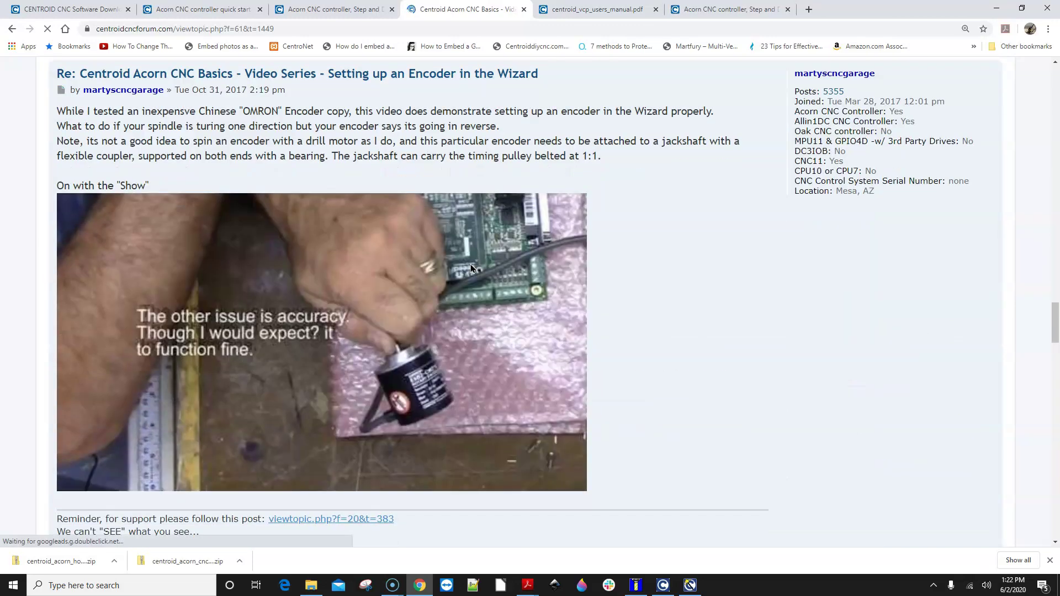
pyautogui.scroll(-15, 471, 269)
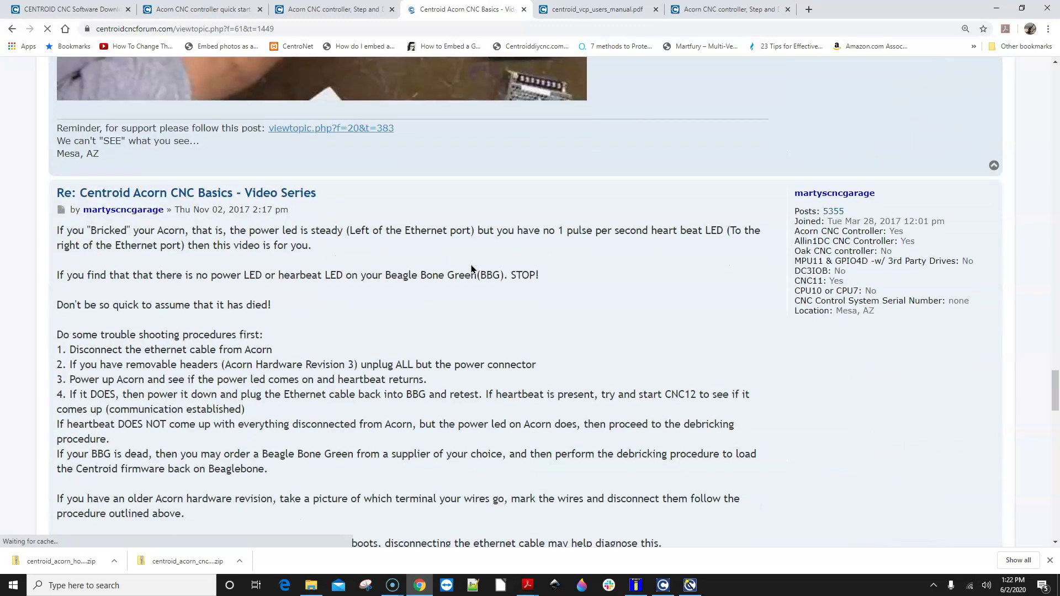
pyautogui.scroll(-9, 471, 269)
pyautogui.scroll(7, 467, 276)
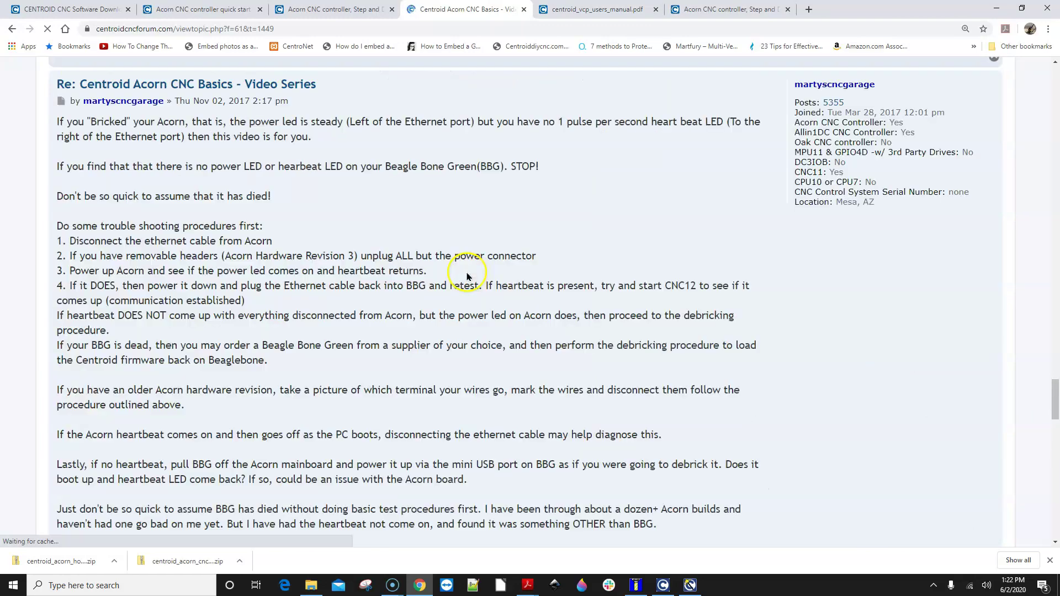
pyautogui.scroll(9, 467, 276)
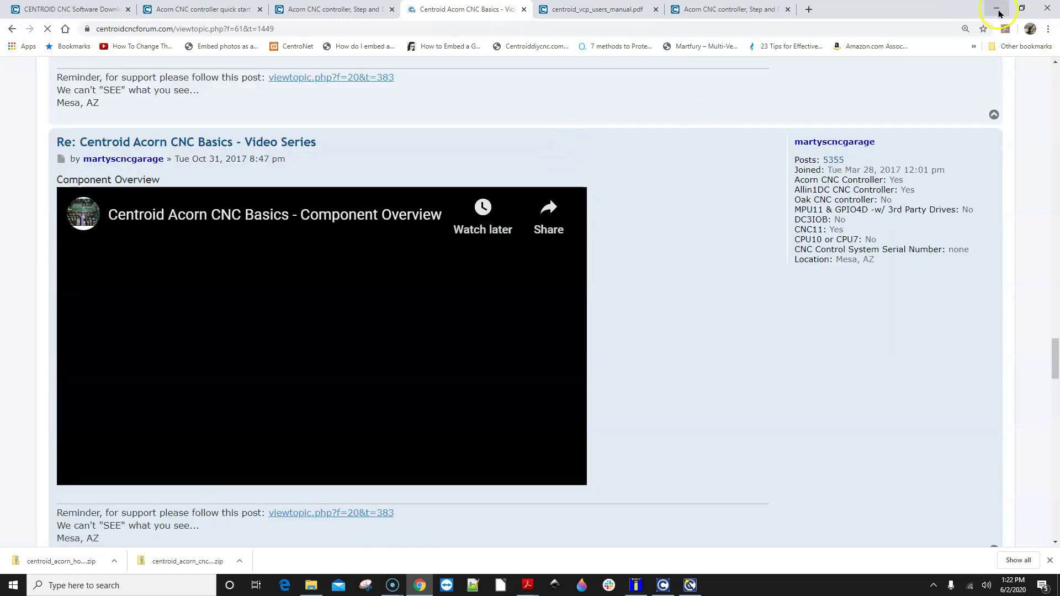
pyautogui.click(997, 10)
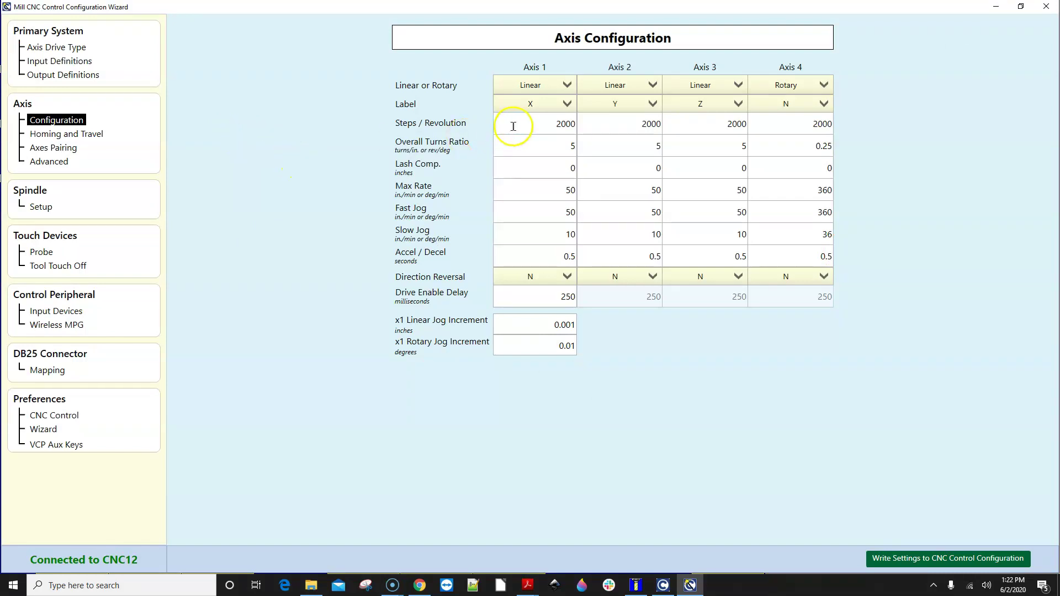
# Set the Axis 1 Steps / Revolution to 4000.
pyautogui.moveTo(534, 126)
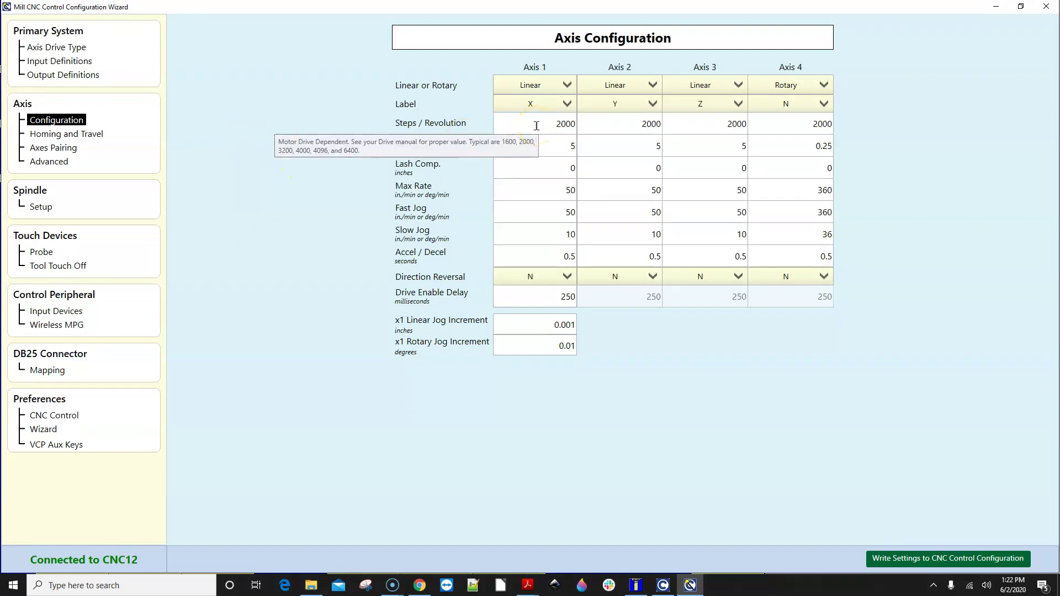
pyautogui.moveTo(536, 126); pyautogui.dragTo(582, 125)
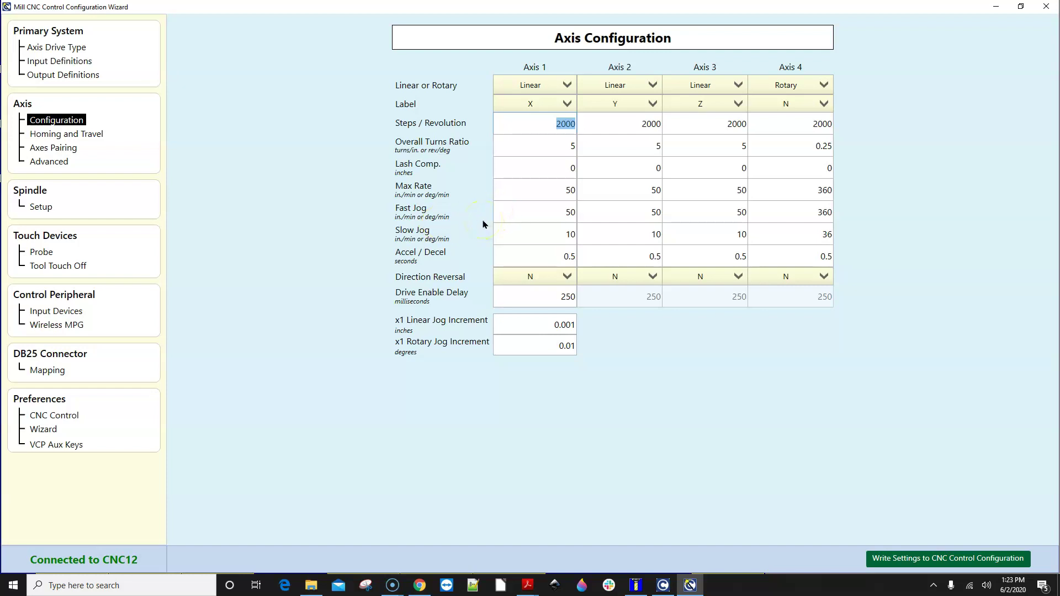
pyautogui.click(548, 125)
pyautogui.write('4')
pyautogui.doubleClick(575, 127)
pyautogui.moveTo(552, 137)
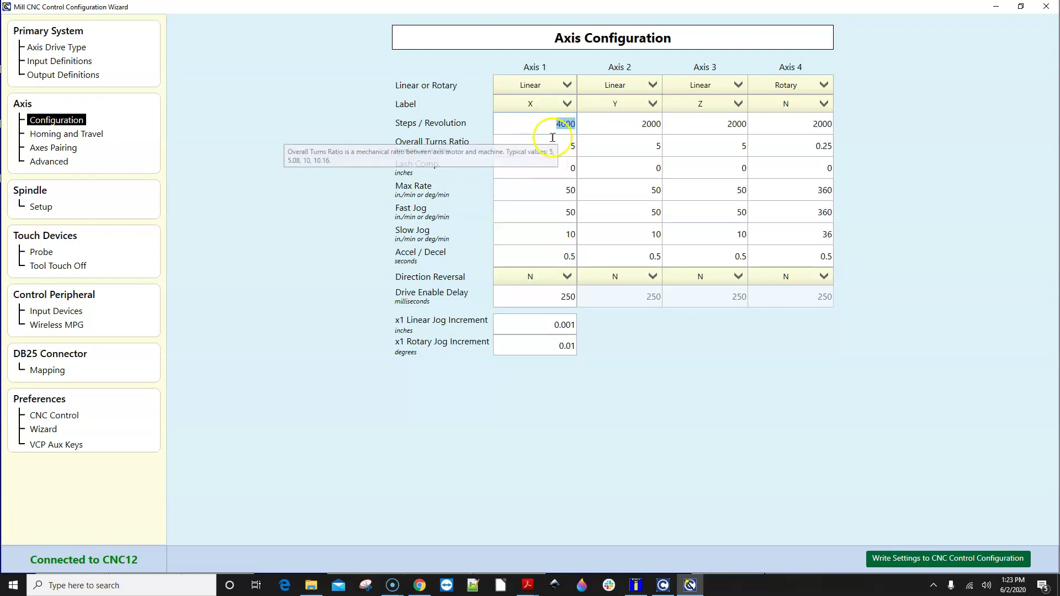
# Check the Axis 1 turns ratio, try 3096 as its Steps / Revolution, and restore the value to 4000.
pyautogui.doubleClick(568, 146)
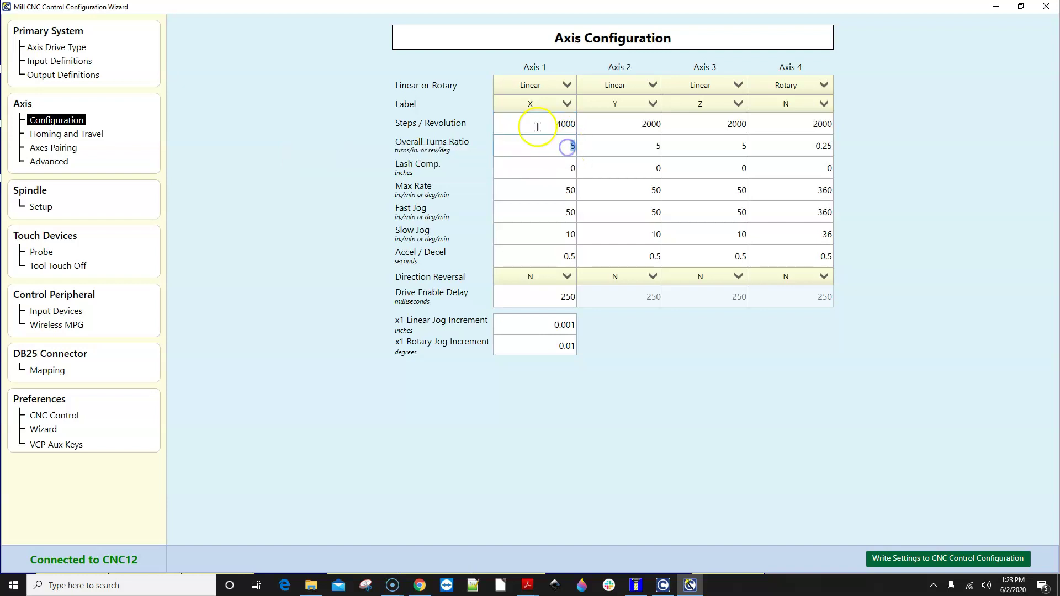
pyautogui.doubleClick(546, 122)
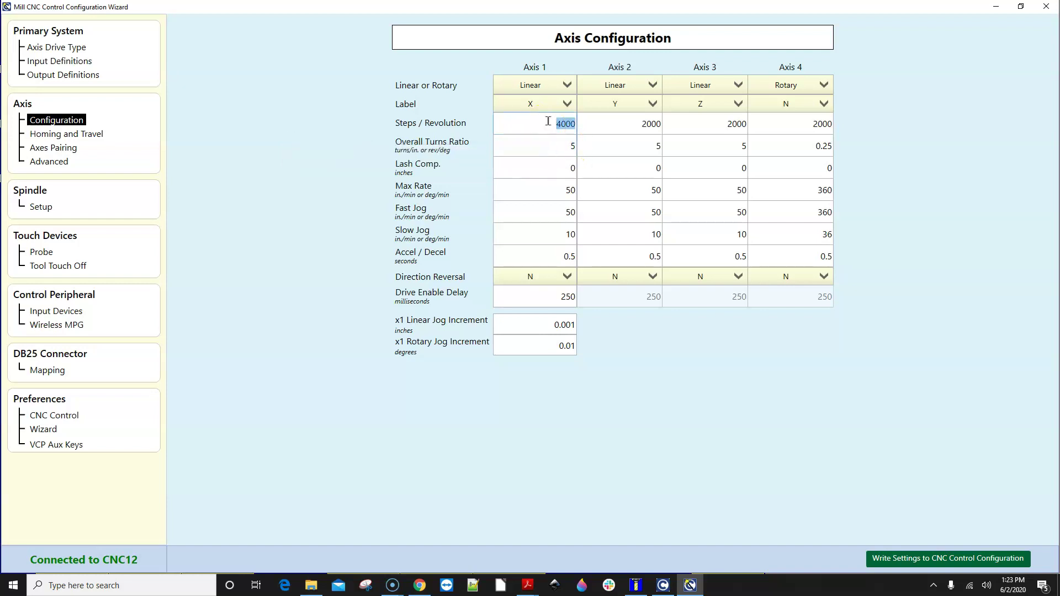
pyautogui.moveTo(529, 138)
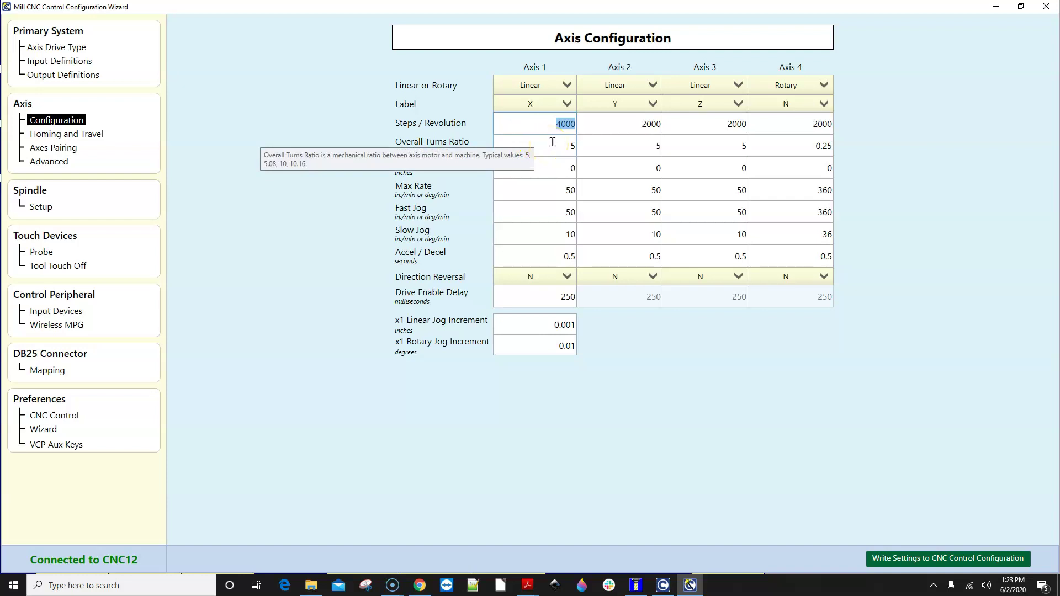
pyautogui.moveTo(555, 127)
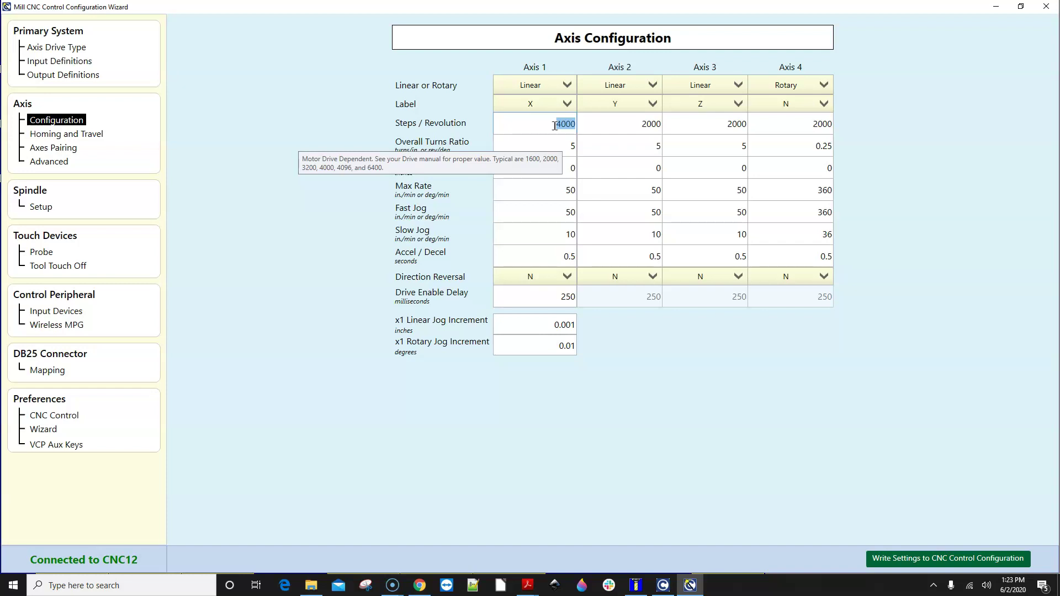
pyautogui.click(555, 126)
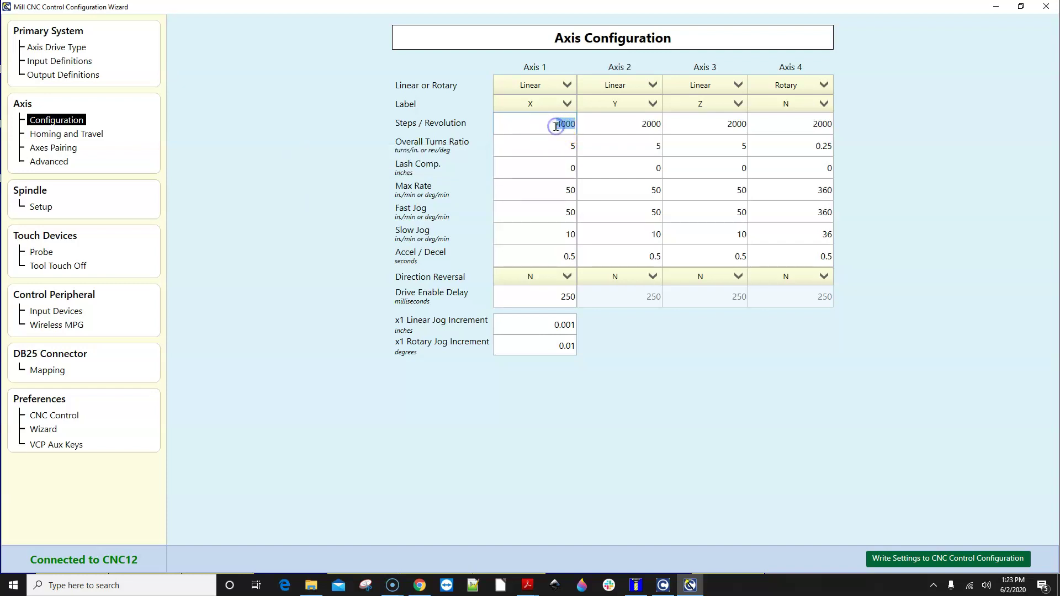
pyautogui.write('3096')
pyautogui.doubleClick(549, 125)
pyautogui.write('4000')
# Set the Axis 1 Overall Turns Ratio to 10.
pyautogui.click(557, 146)
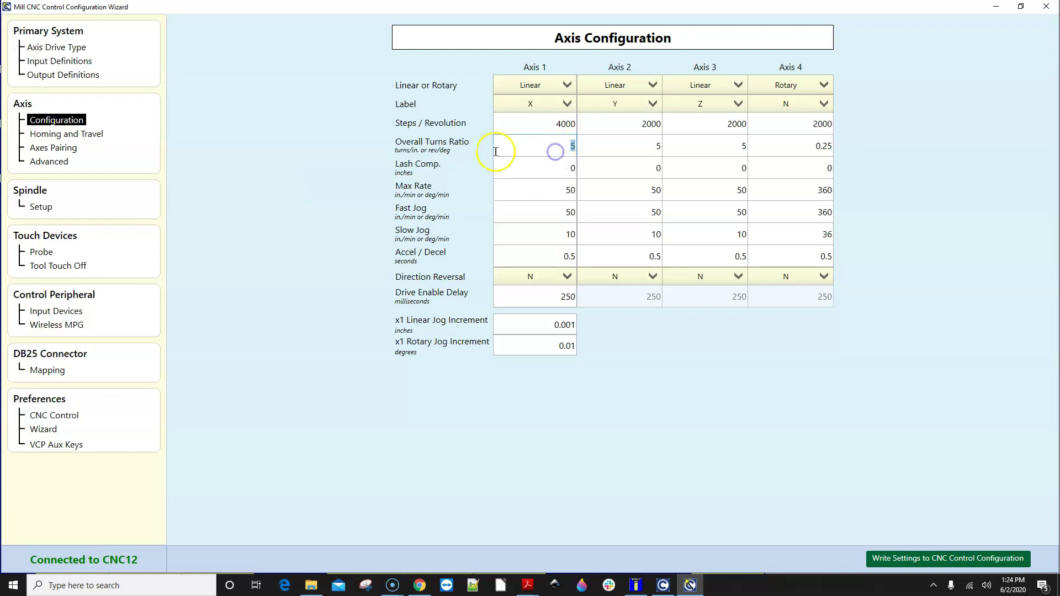
pyautogui.click(555, 149)
pyautogui.write('10')
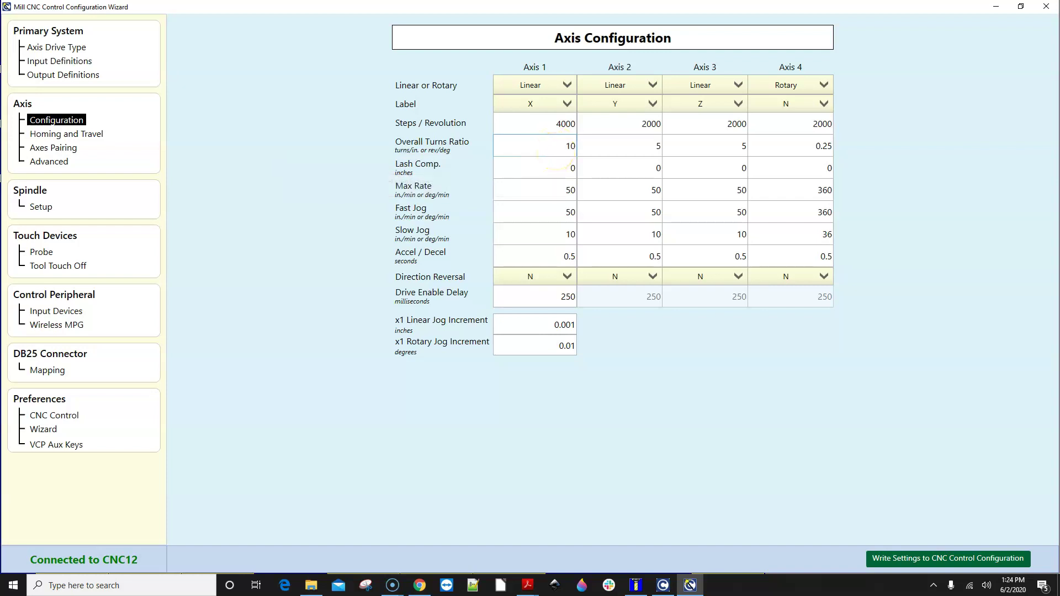
# Review the Axis 1 Lash Comp., Max Rate, Fast Jog and Slow Jog values, and display the Homing and Travel settings.
pyautogui.click(558, 166)
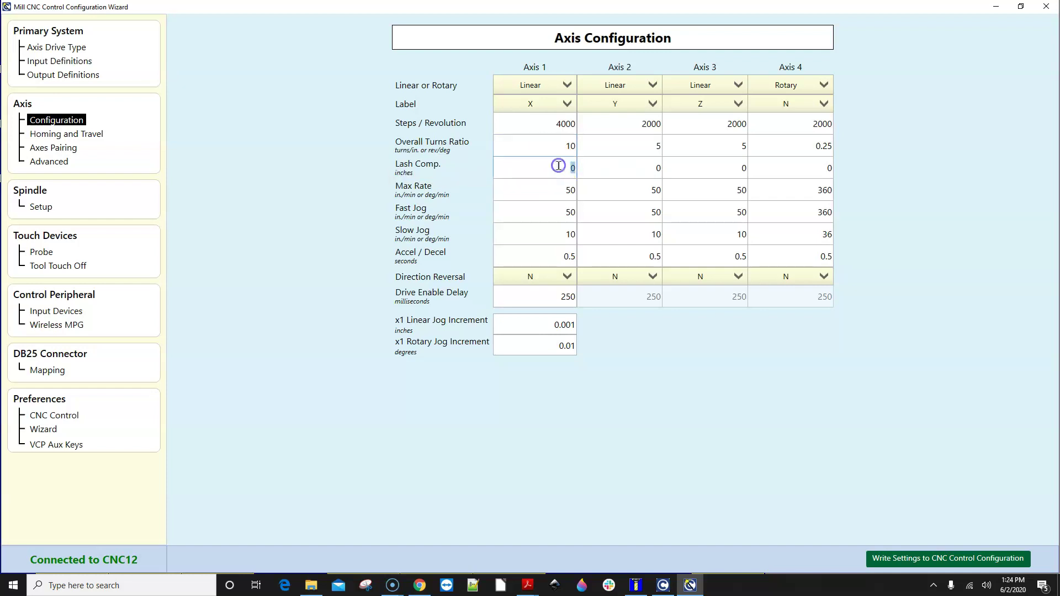
pyautogui.click(550, 187)
pyautogui.click(547, 211)
pyautogui.click(551, 229)
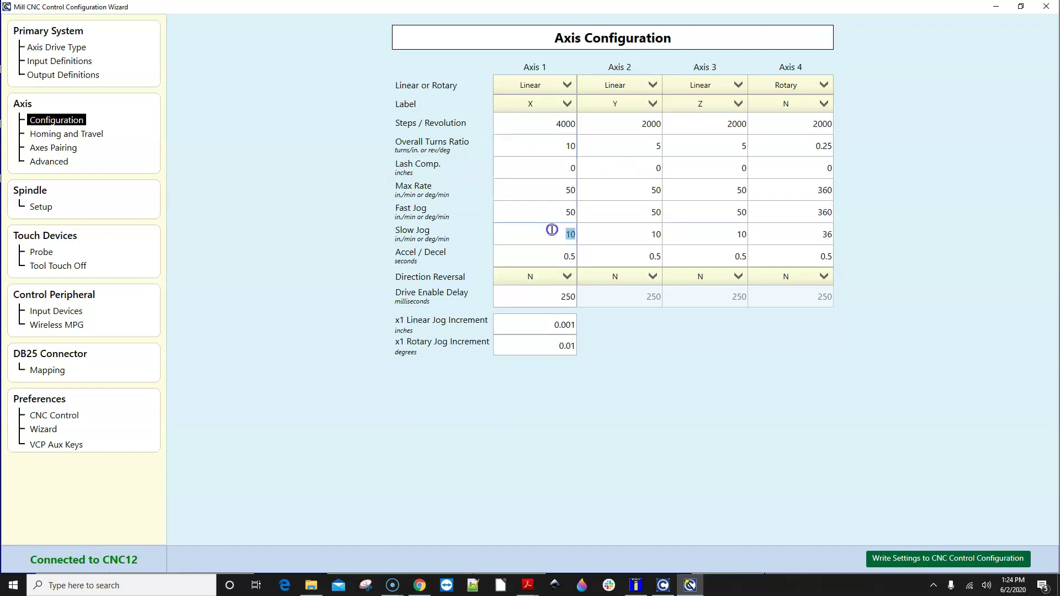
pyautogui.click(85, 136)
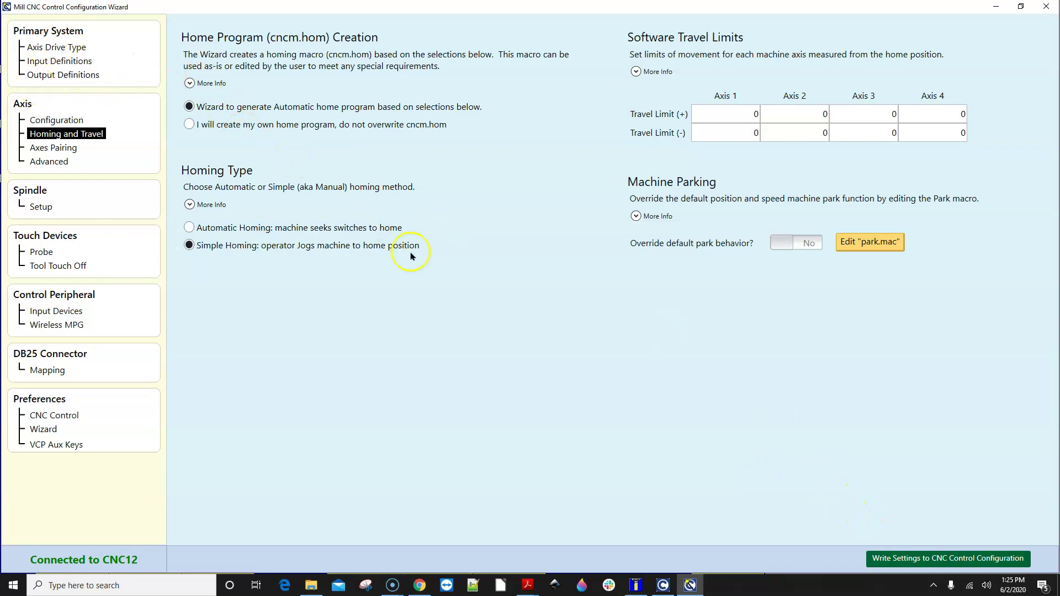
# Write the settings to the CNC control configuration, accept the PLC restart, and continue after power cycling the Acorn board.
pyautogui.click(913, 566)
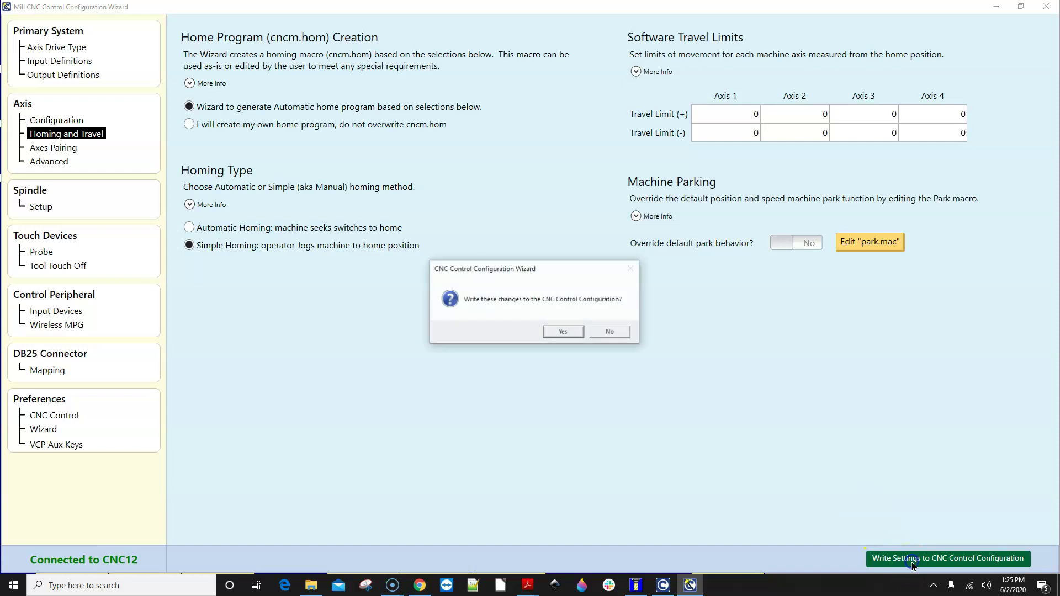
pyautogui.click(564, 332)
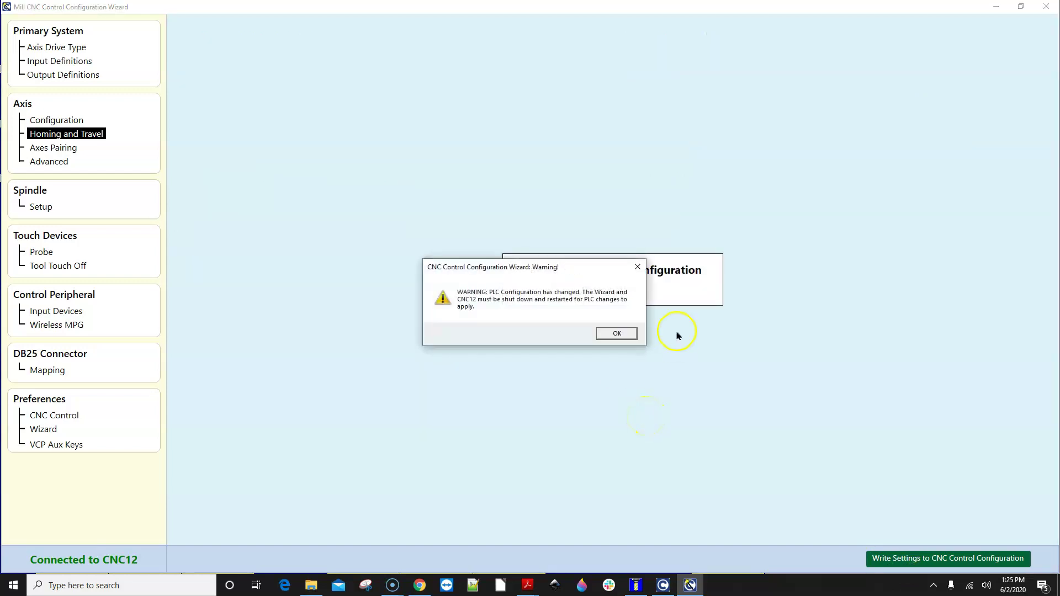
pyautogui.click(633, 332)
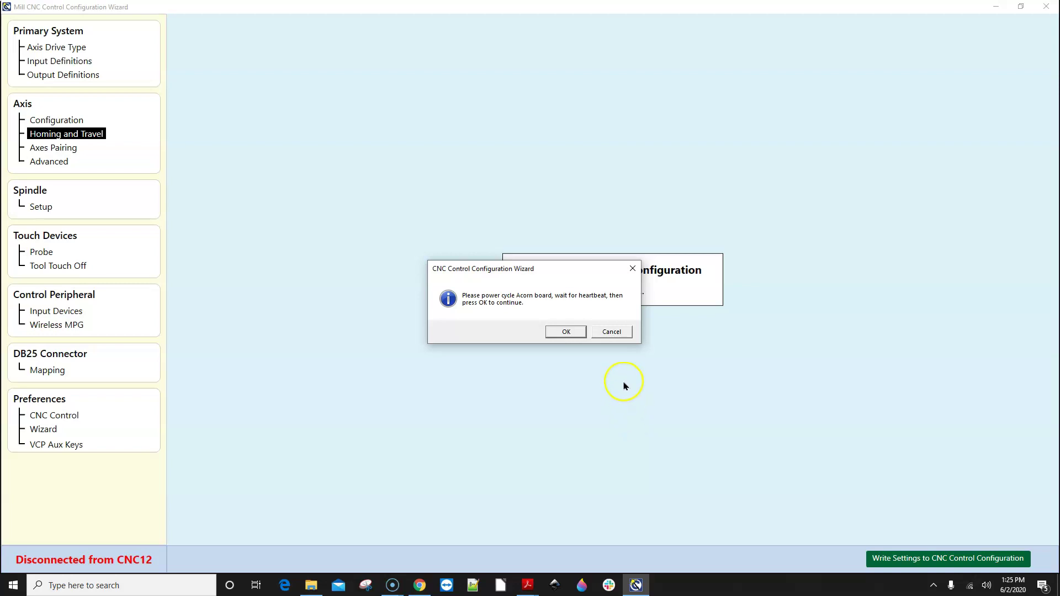
pyautogui.click(552, 333)
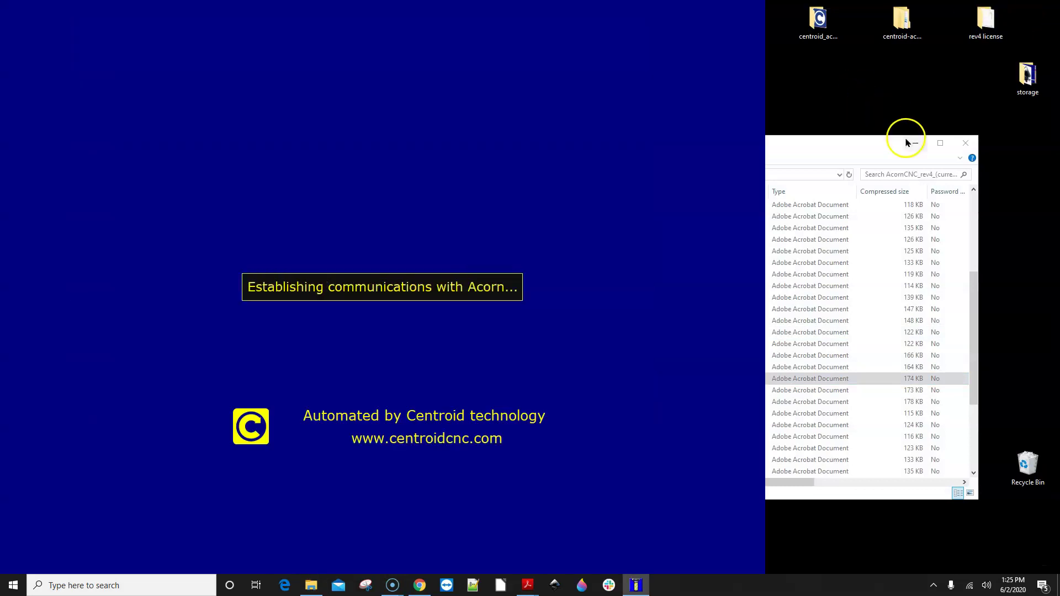
pyautogui.click(907, 143)
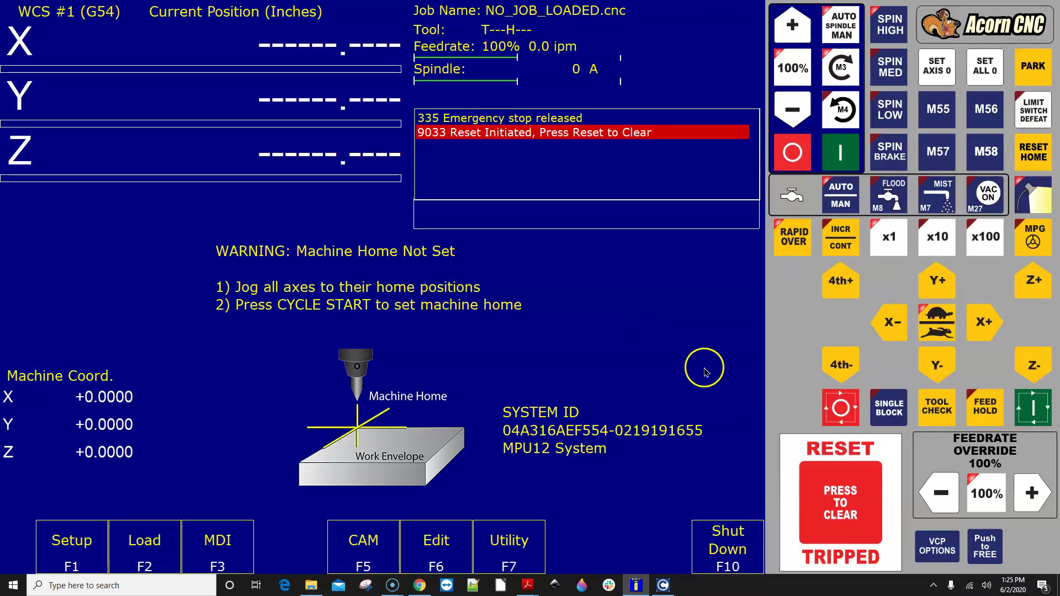
# Clear the tripped reset on the operator panel and start the cycle to set machine home.
pyautogui.click(840, 478)
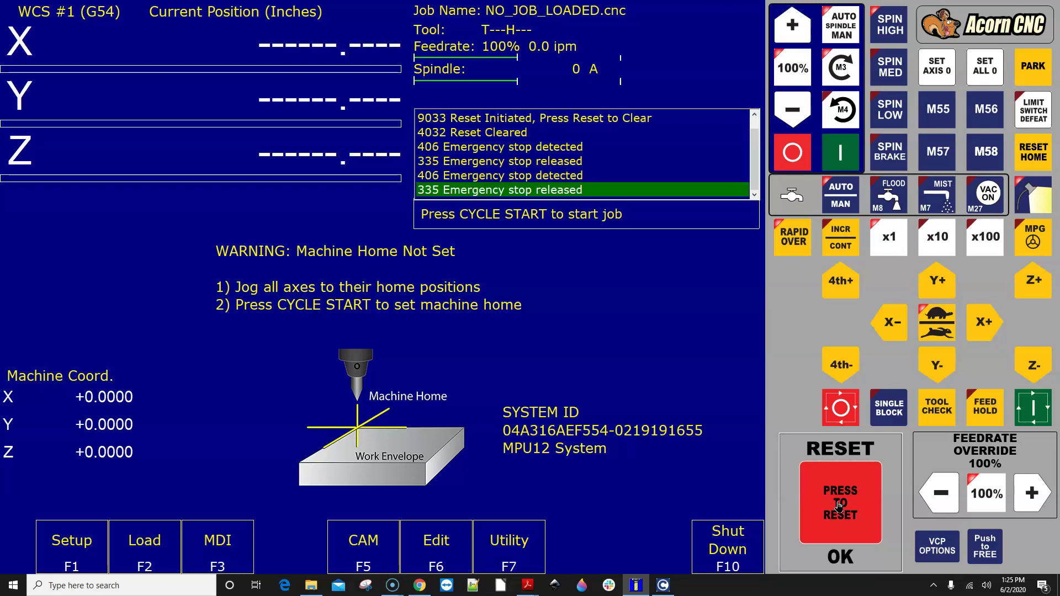
pyautogui.click(1033, 407)
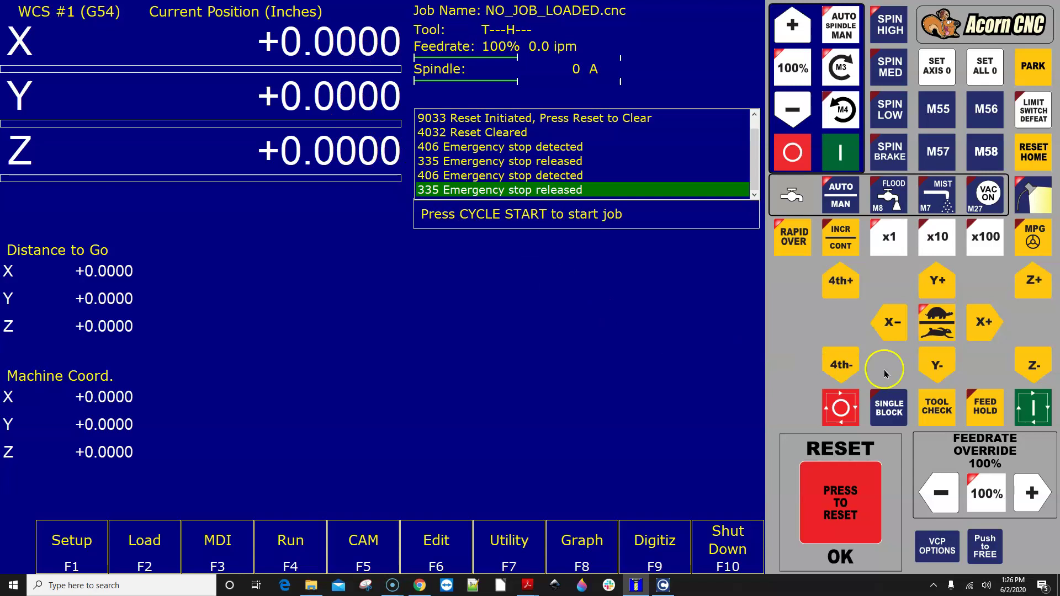
# Jog the X and Y axes in the positive direction and the Z axis in the negative direction.
pyautogui.click(997, 328)
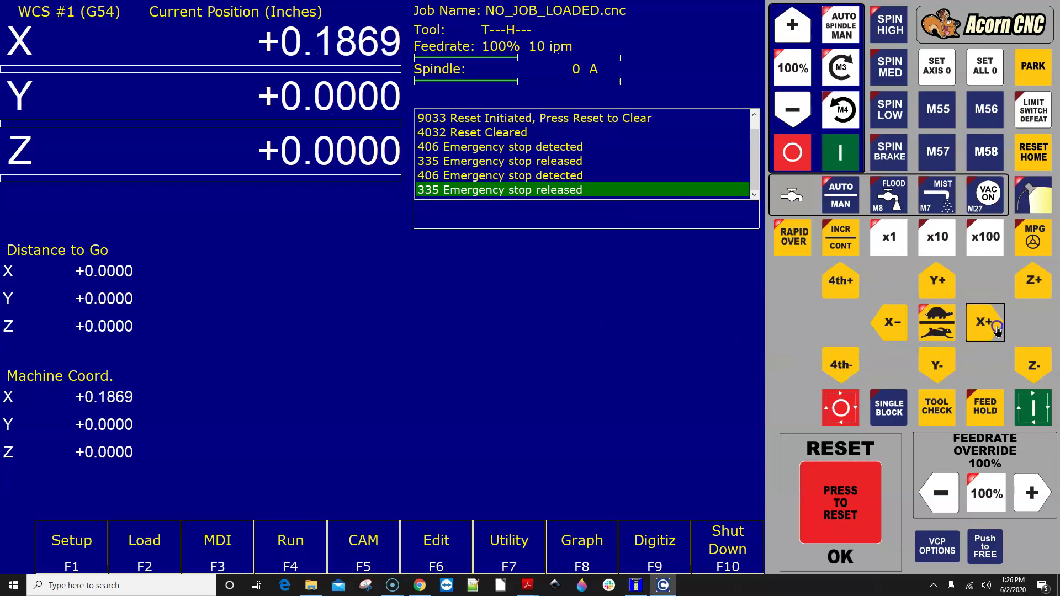
pyautogui.click(954, 290)
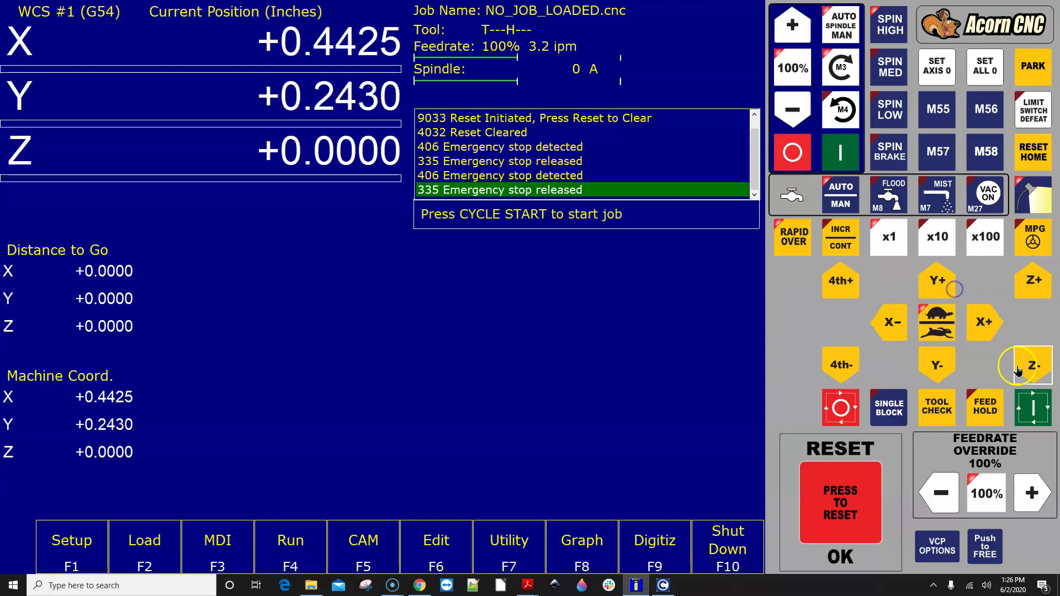
pyautogui.click(1037, 365)
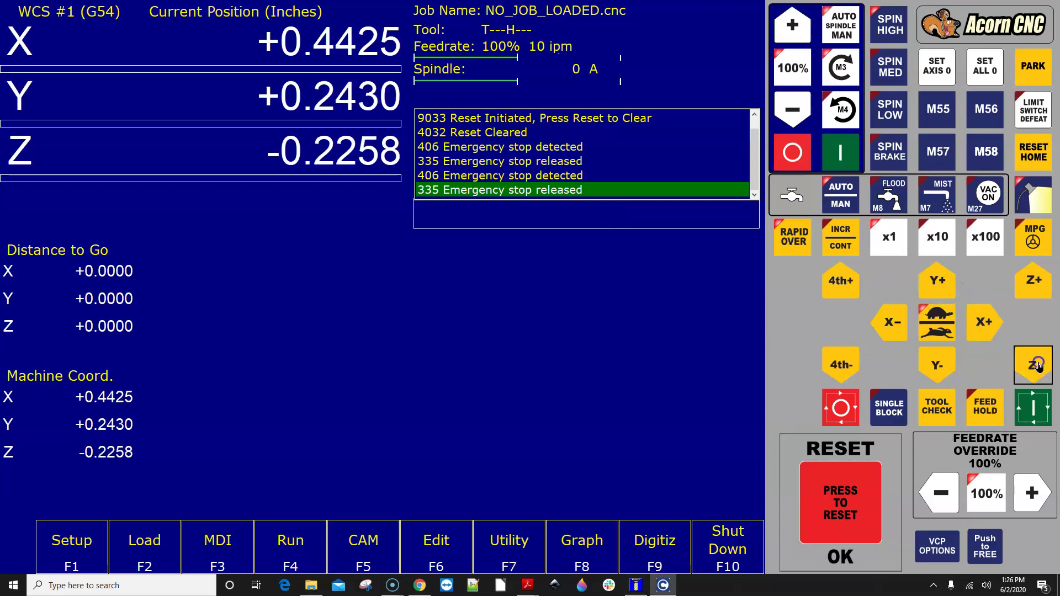
pyautogui.click(1032, 362)
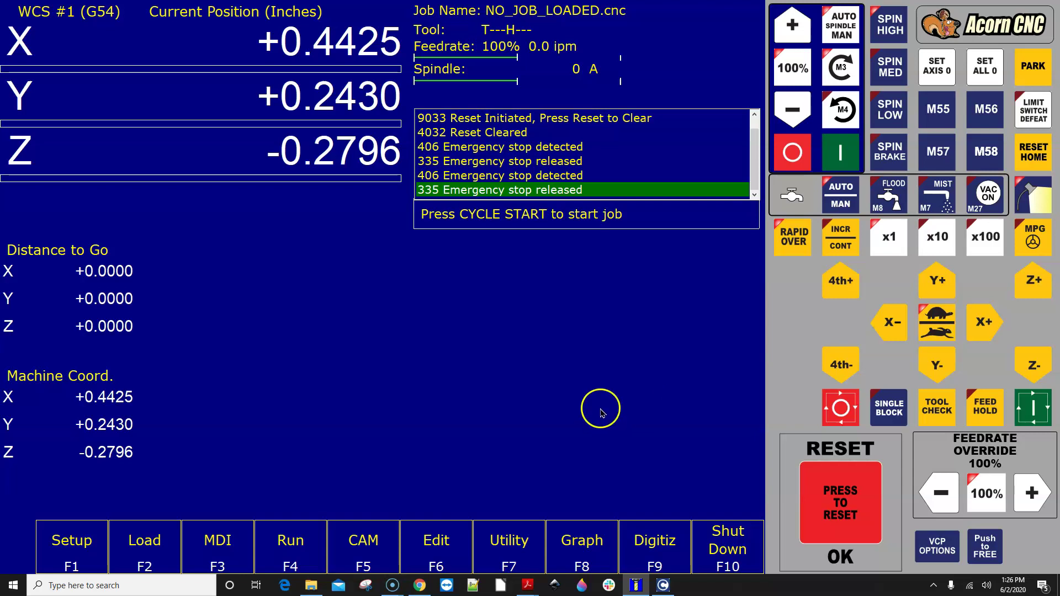
# Import the pro-mill license file from the rev4 license folder on the desktop and return to the main screen.
pyautogui.click(509, 546)
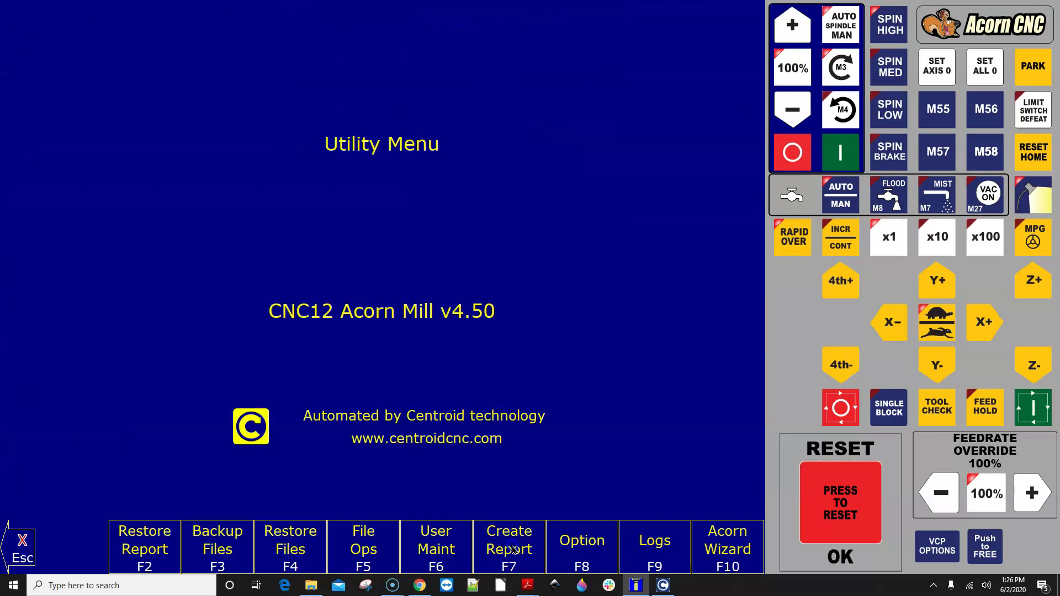
pyautogui.click(611, 548)
pyautogui.click(144, 549)
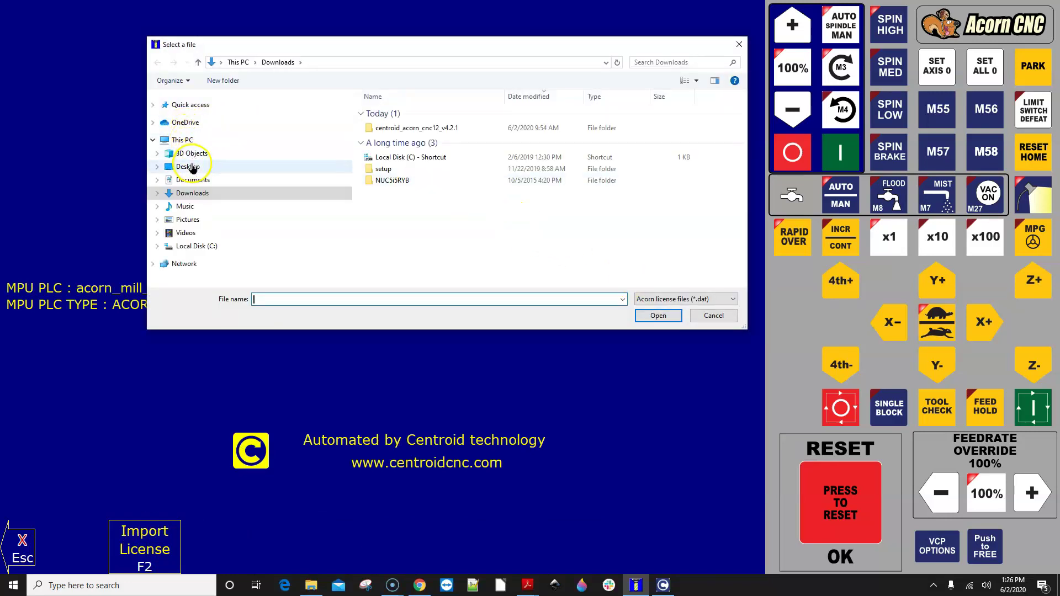
pyautogui.click(193, 167)
pyautogui.click(395, 148)
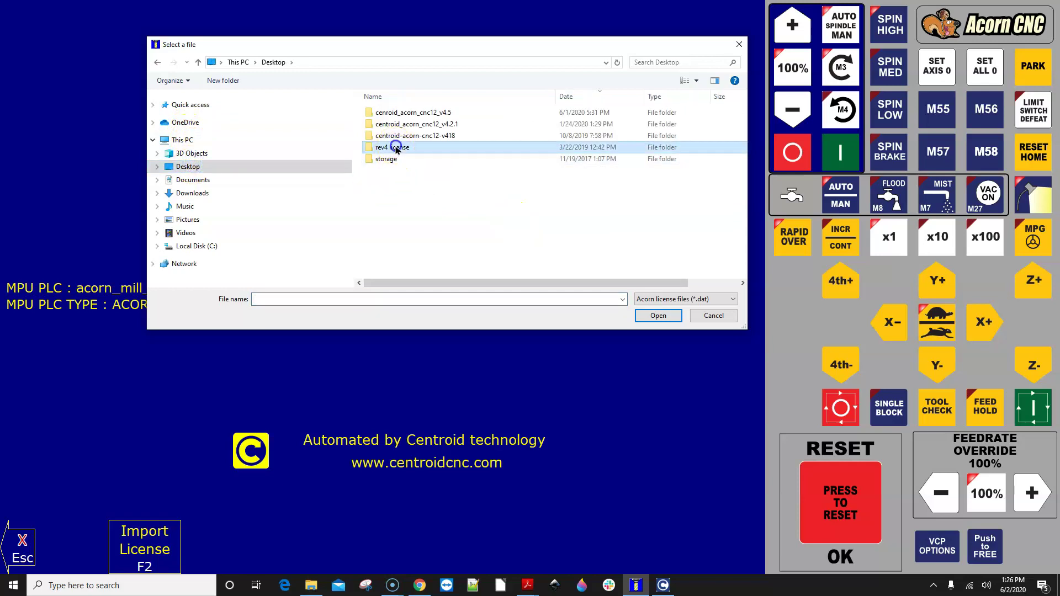
pyautogui.doubleClick(395, 113)
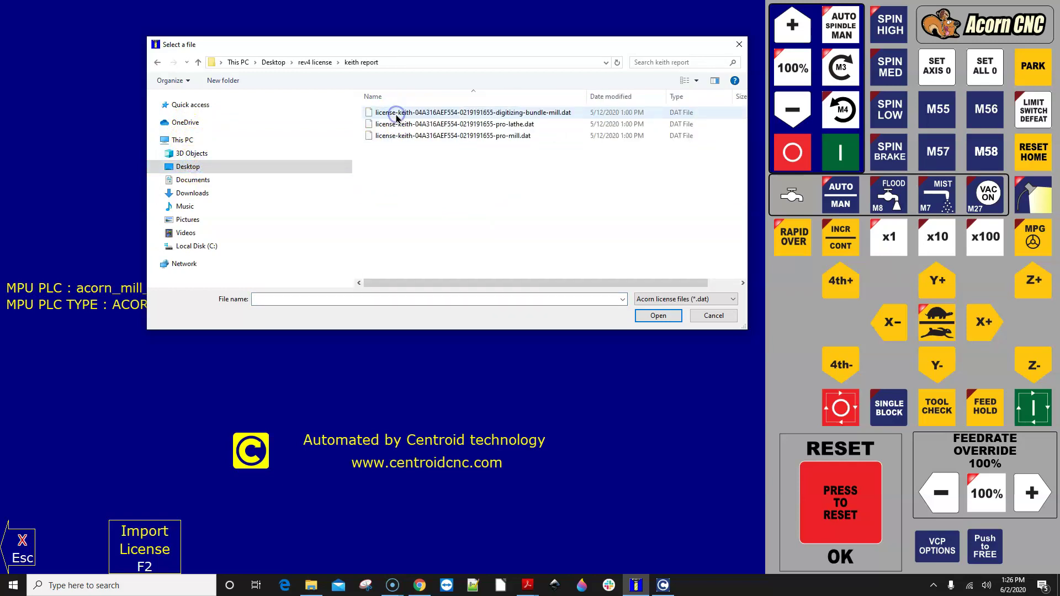
pyautogui.click(504, 136)
pyautogui.click(657, 313)
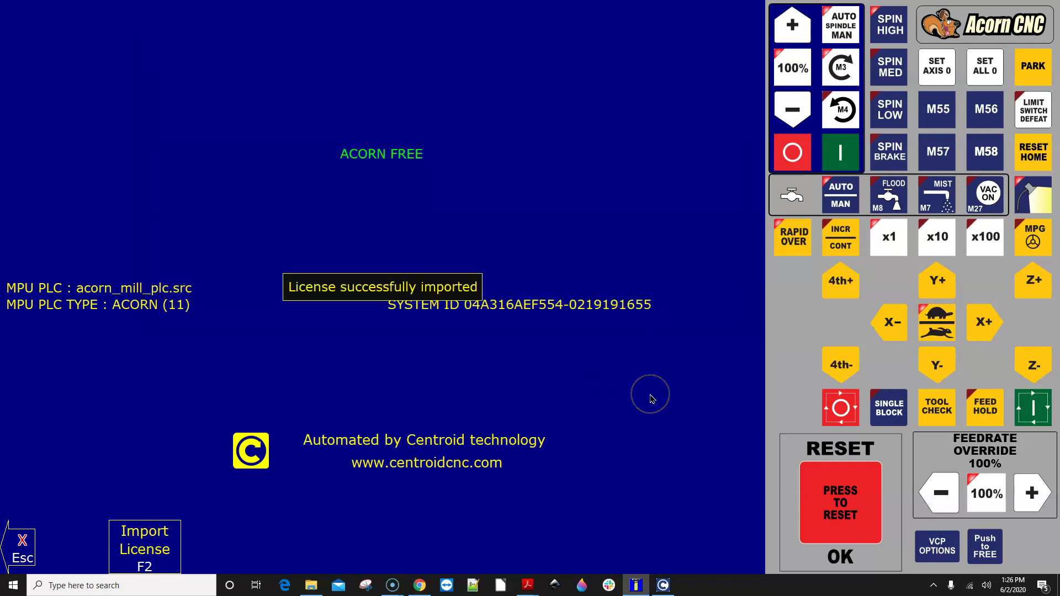
pyautogui.click(22, 547)
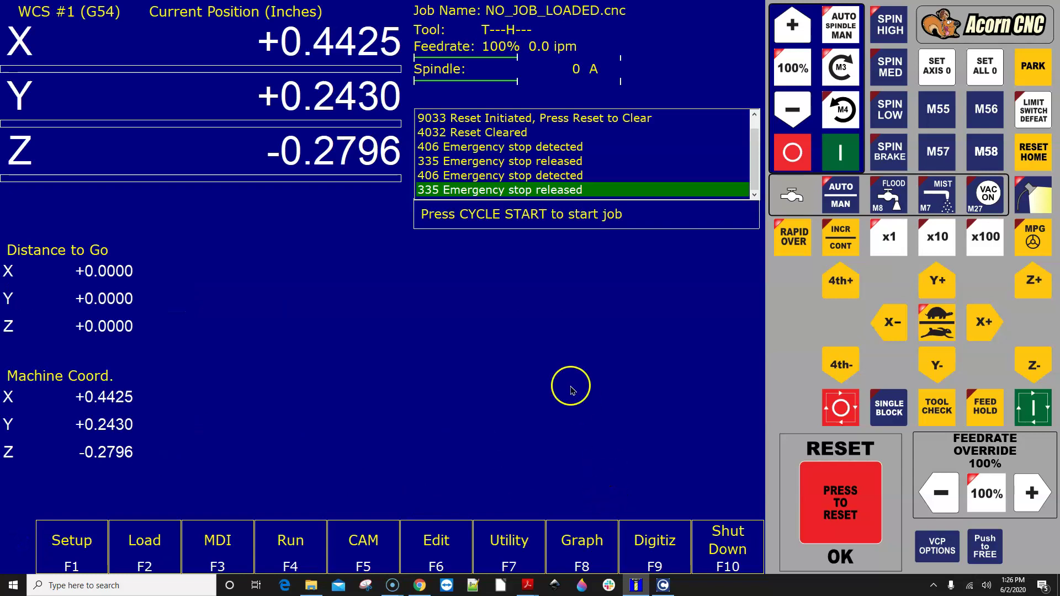
# Open the Acorn Wizard's Axes Pairing settings and choose an axis to pair with the 4th axis.
pyautogui.click(509, 544)
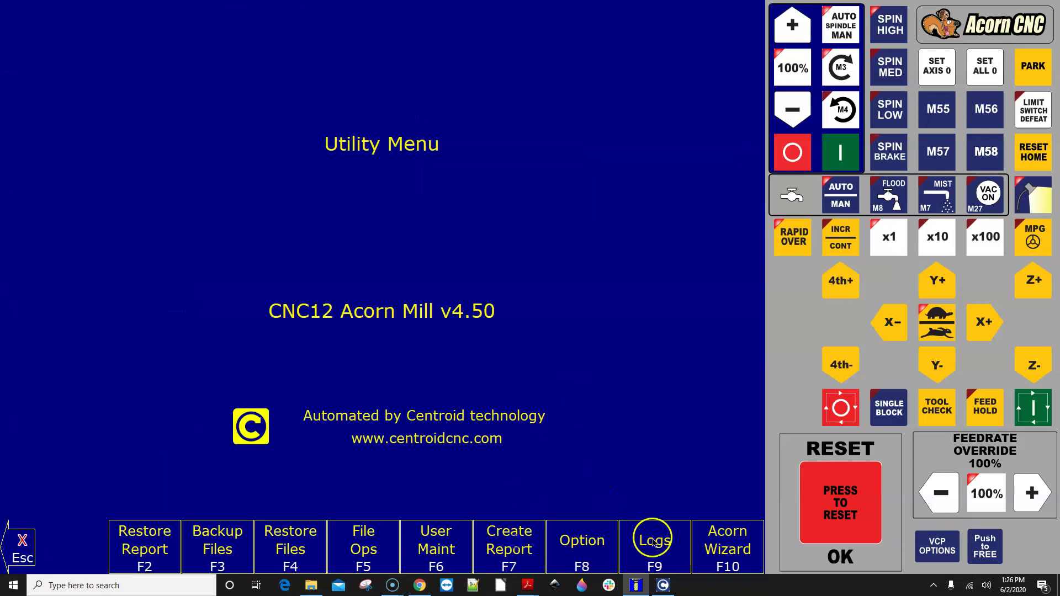
pyautogui.click(712, 549)
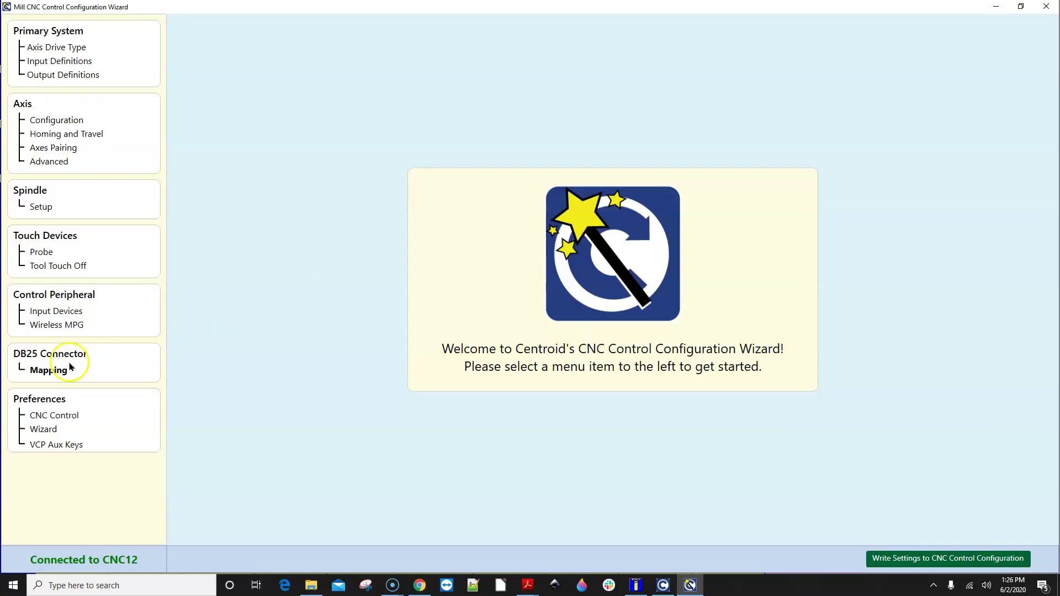
pyautogui.click(64, 328)
pyautogui.click(61, 147)
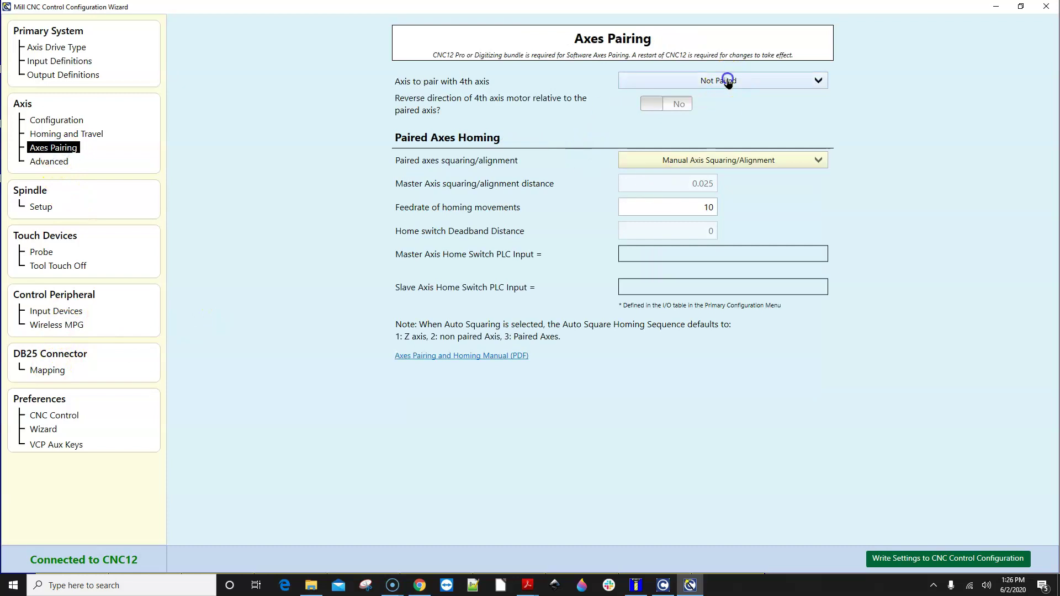
pyautogui.click(723, 80)
pyautogui.click(735, 109)
# Write the pairing settings to the CNC control configuration, acknowledge the prompts, and close the wizard.
pyautogui.click(928, 558)
pyautogui.click(571, 332)
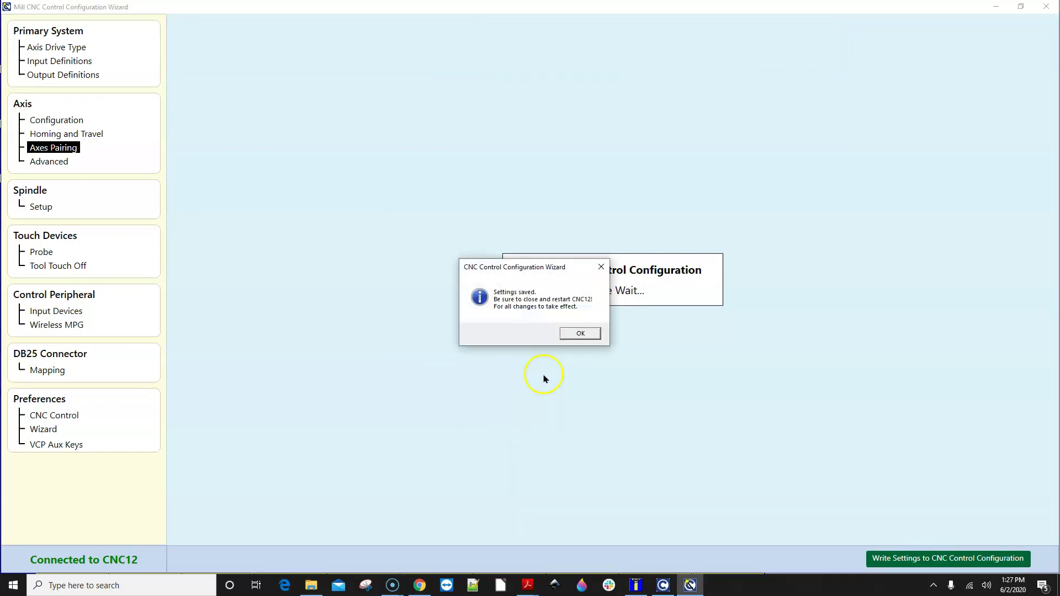
pyautogui.click(581, 333)
pyautogui.click(1046, 6)
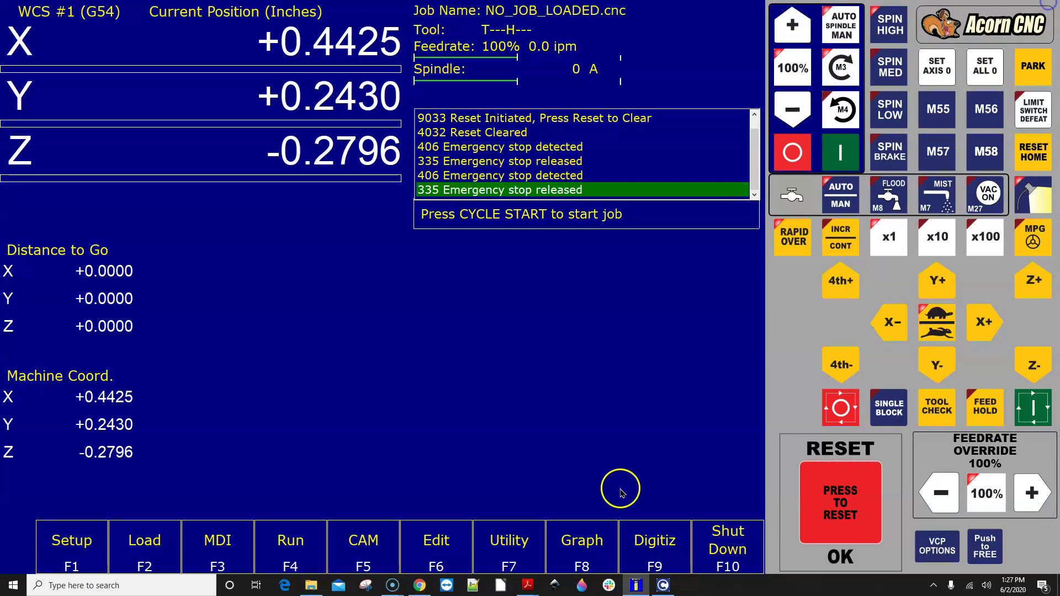
# Exit CNC12, relaunch CNC12 Mill from the desktop, and clear the reset.
pyautogui.click(761, 534)
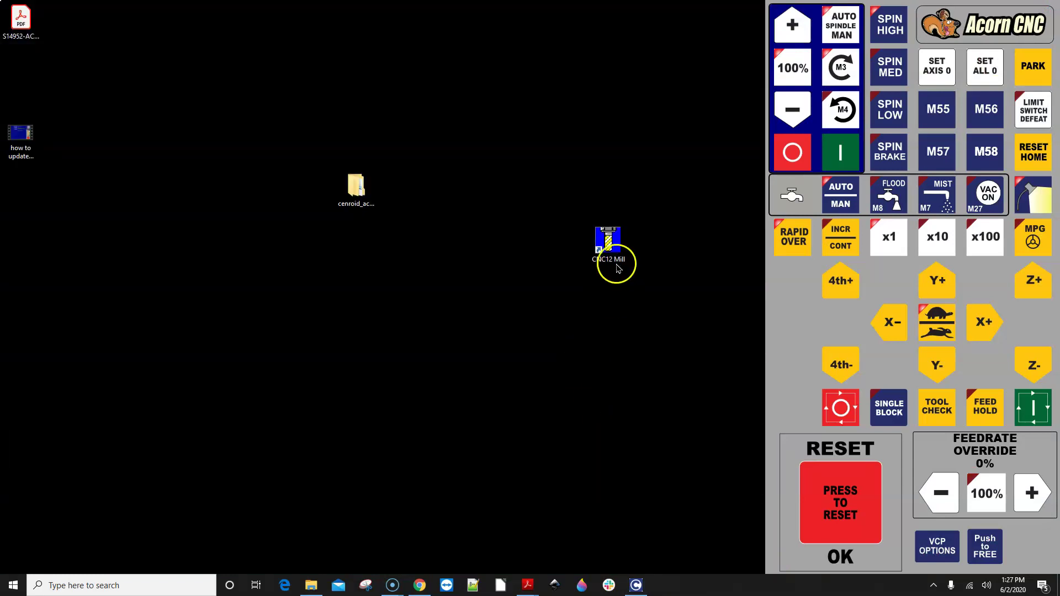
pyautogui.doubleClick(609, 245)
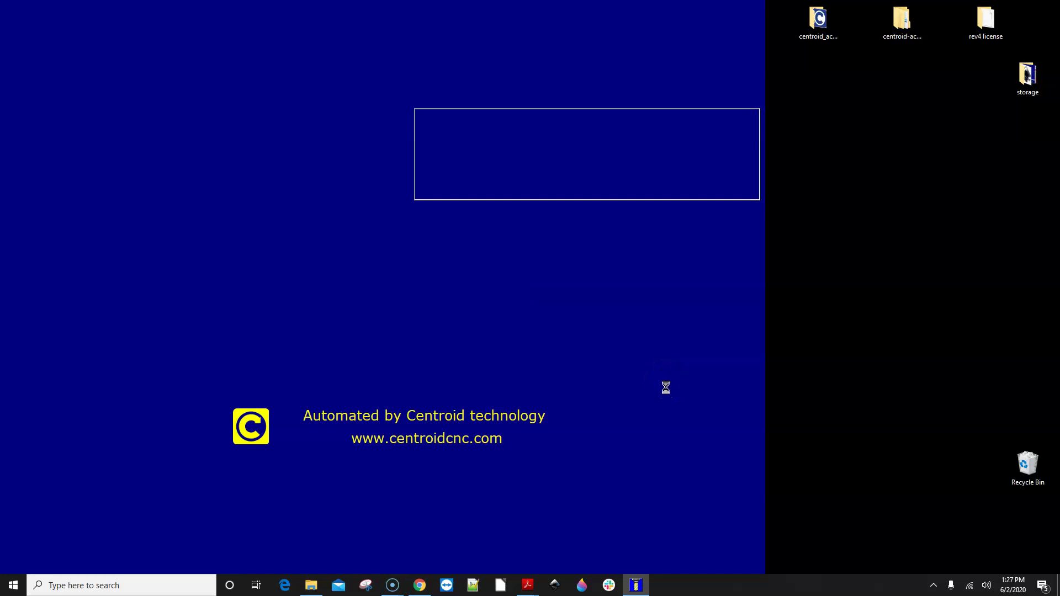
pyautogui.click(866, 503)
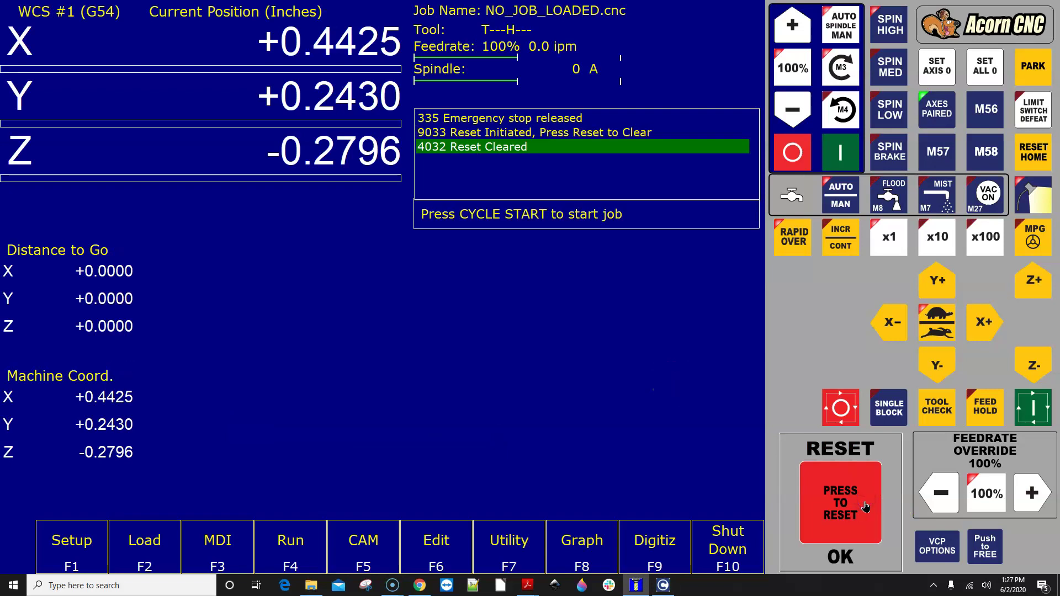
# Jog the X axis in the positive and negative directions to test the paired axes.
pyautogui.click(985, 329)
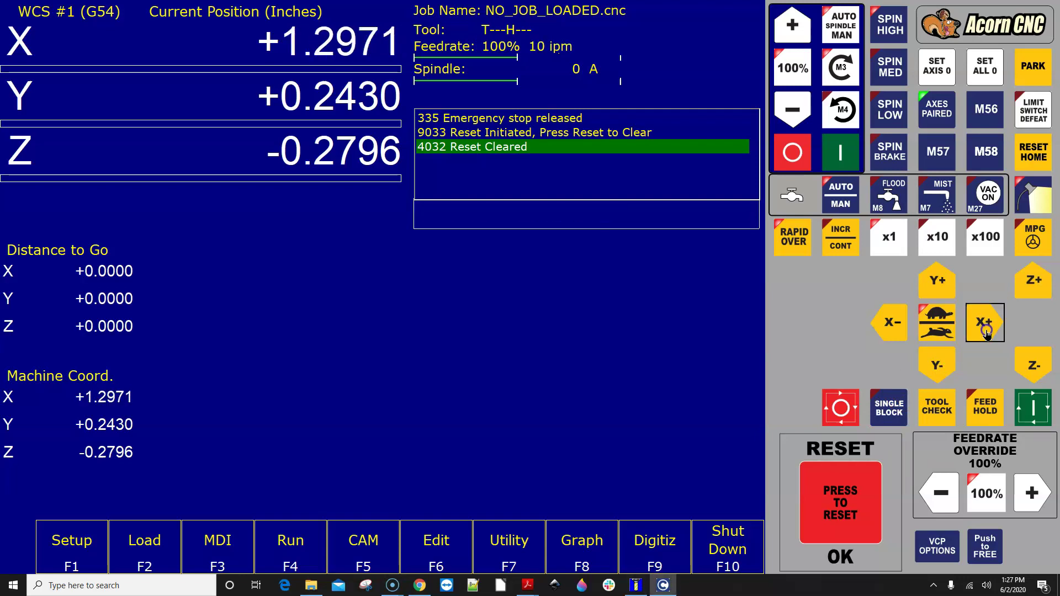
pyautogui.click(894, 328)
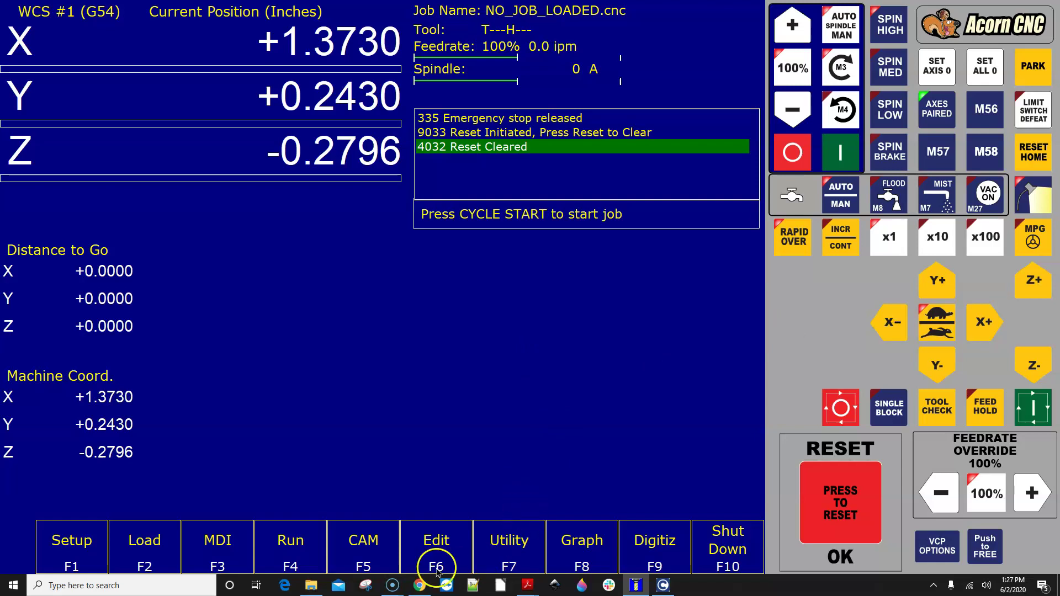
# Switch to Chrome and look through both pages of the Centroid Acorn CNC Basics - Video Series forum topic.
pyautogui.click(420, 585)
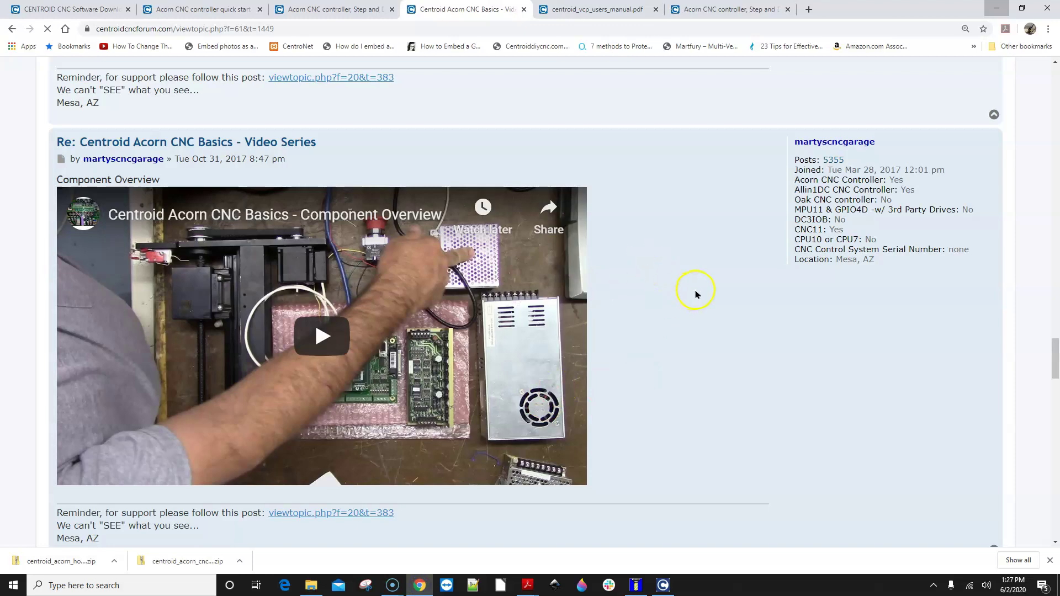
pyautogui.scroll(-15, 695, 294)
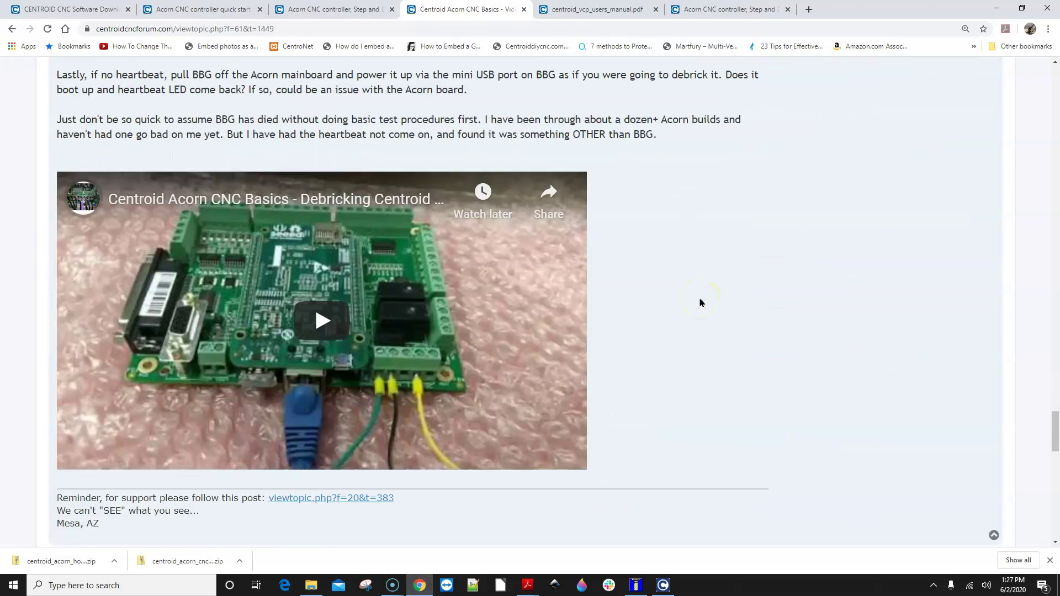
pyautogui.scroll(-8, 699, 302)
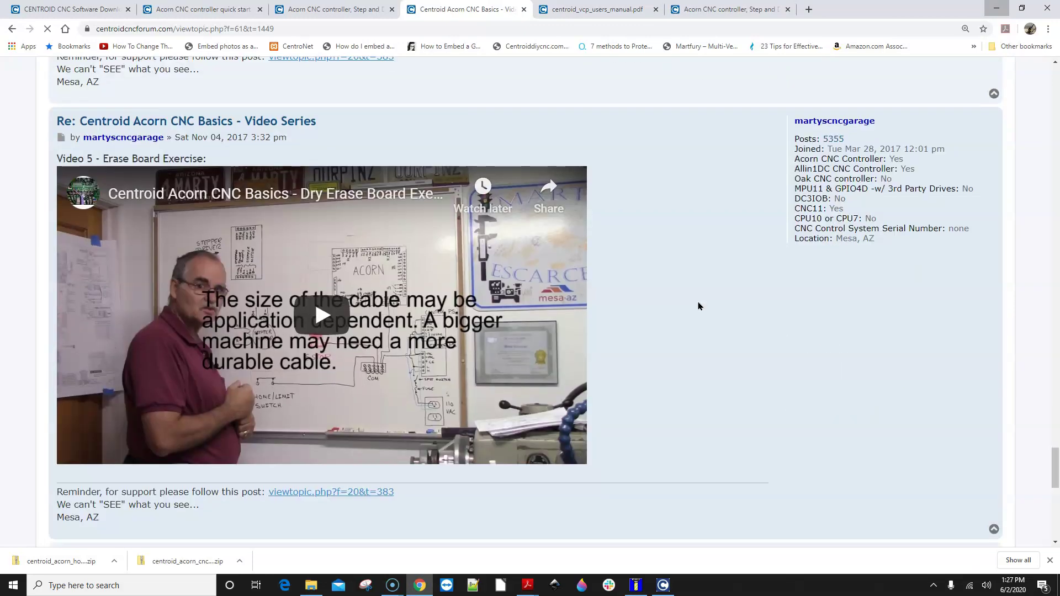
pyautogui.scroll(-10, 698, 306)
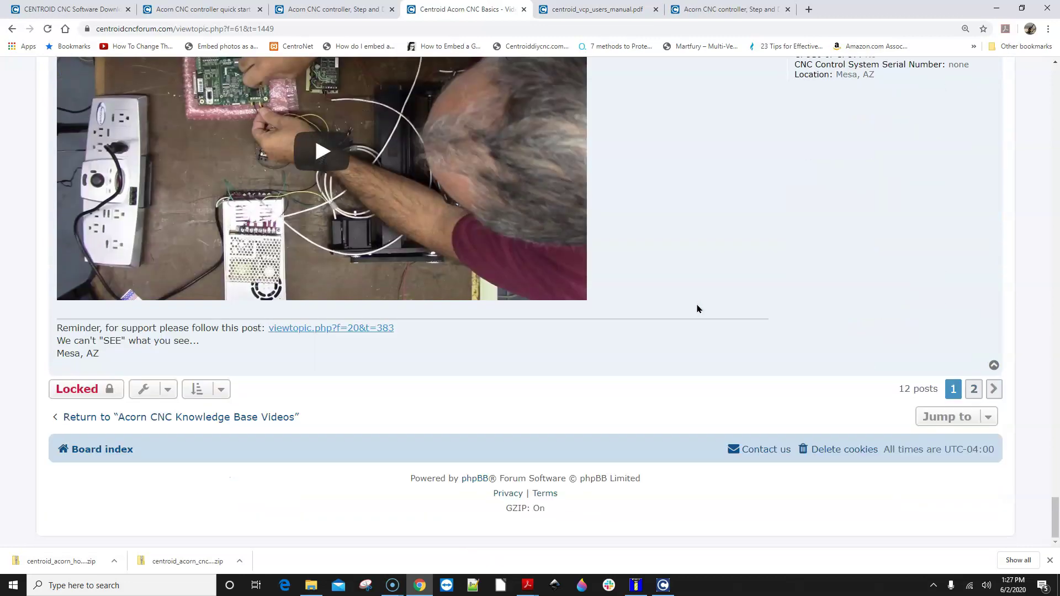
pyautogui.click(993, 389)
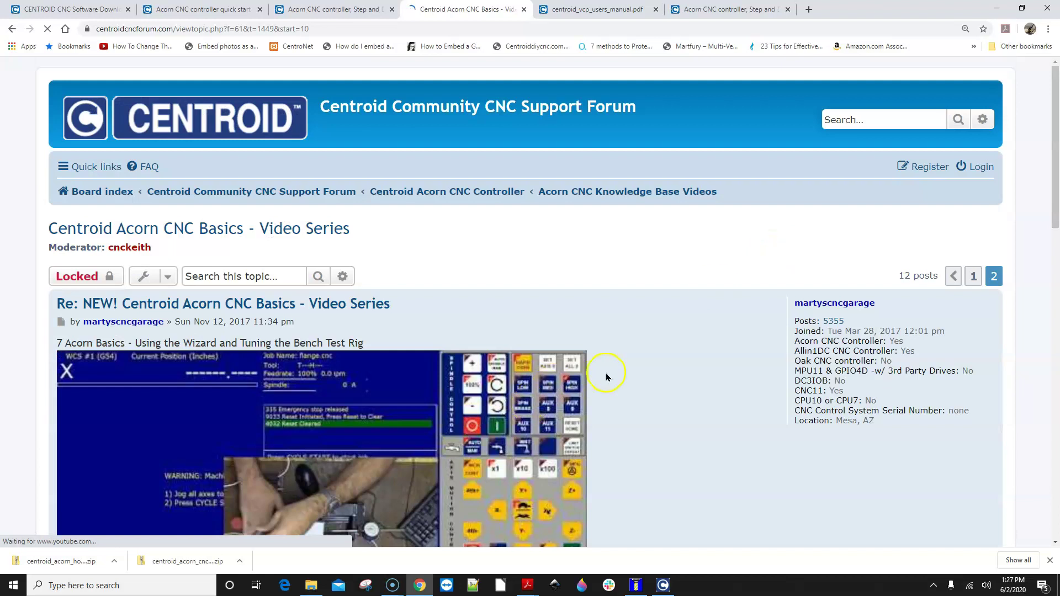
pyautogui.scroll(-4, 606, 378)
pyautogui.scroll(-3, 327, 305)
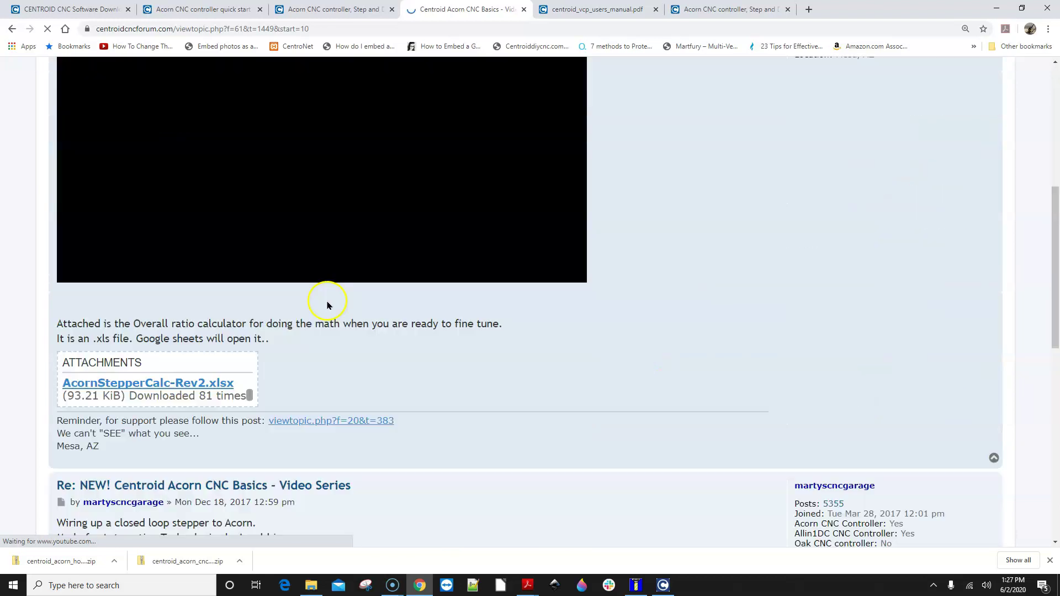
pyautogui.scroll(-7, 561, 311)
pyautogui.scroll(-6, 559, 309)
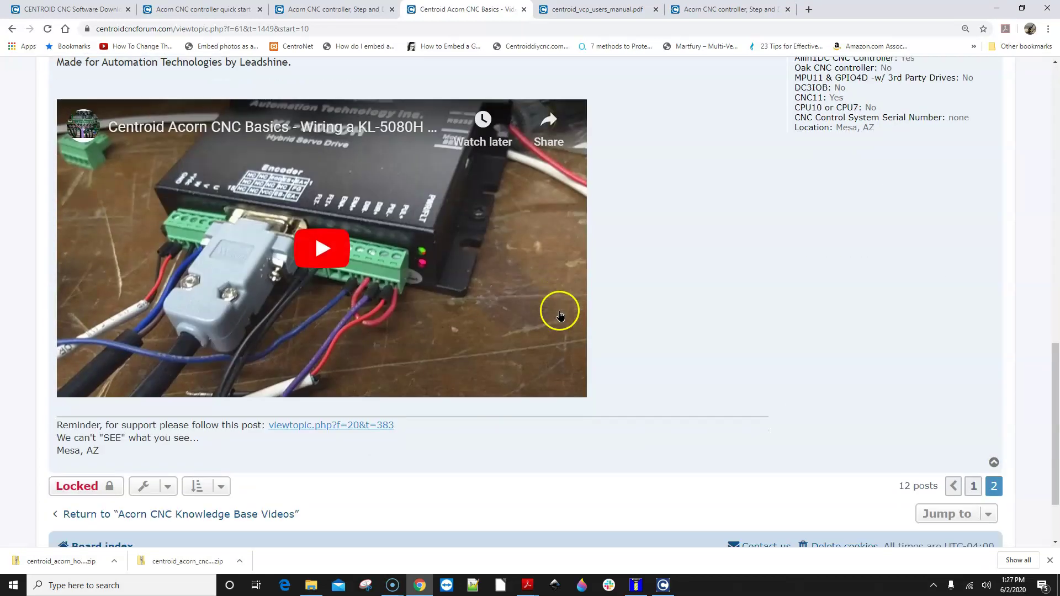
pyautogui.scroll(20, 560, 314)
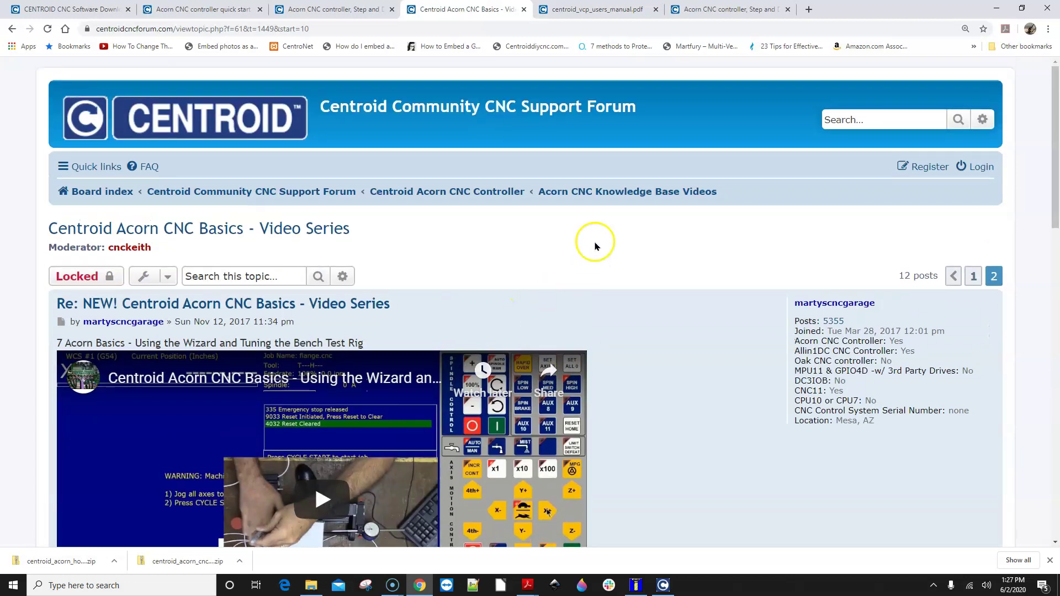
# Go up through Acorn CNC Knowledge Base Videos to the Centroid Acorn CNC Controller forum and browse its topic list.
pyautogui.click(598, 193)
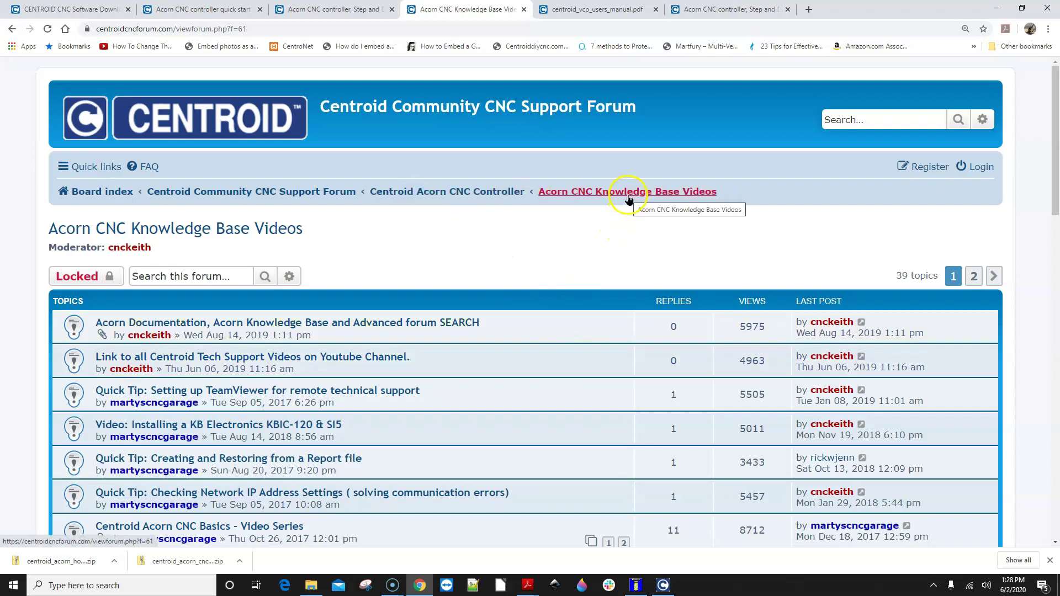
pyautogui.click(474, 199)
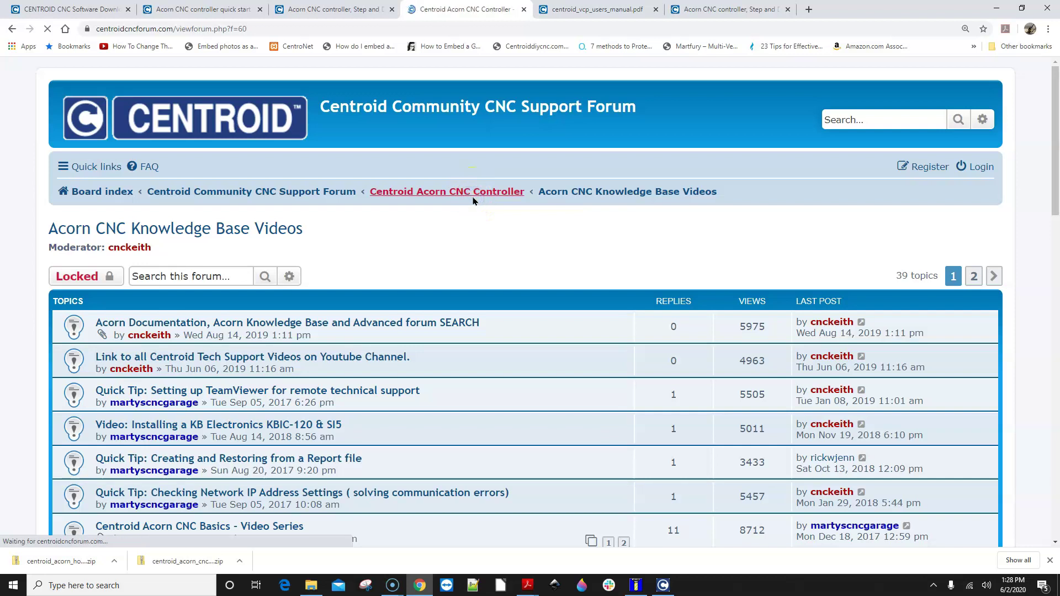
pyautogui.scroll(-2, 331, 249)
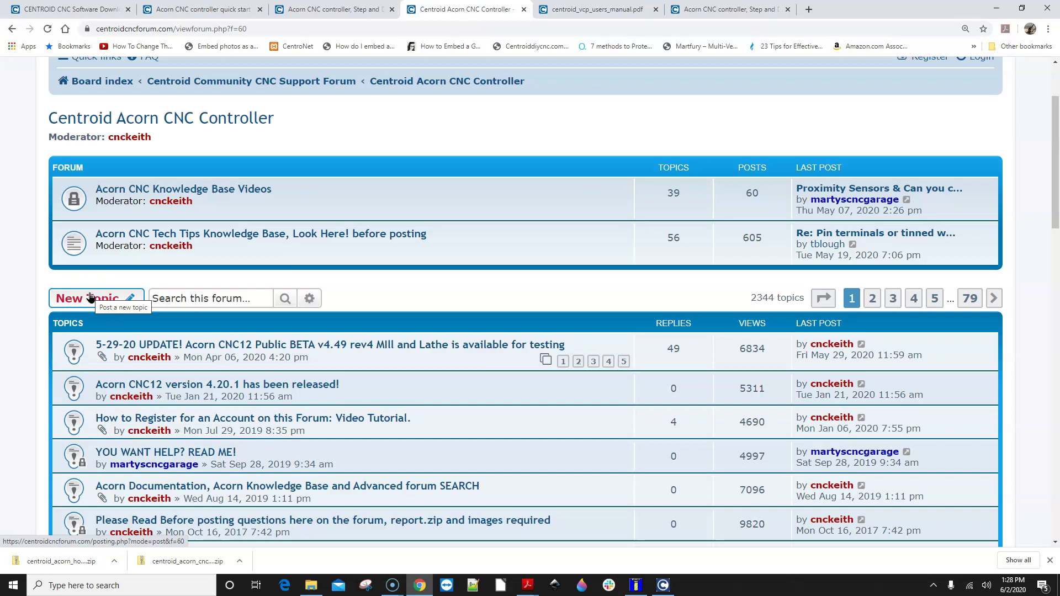
pyautogui.scroll(-3, 89, 297)
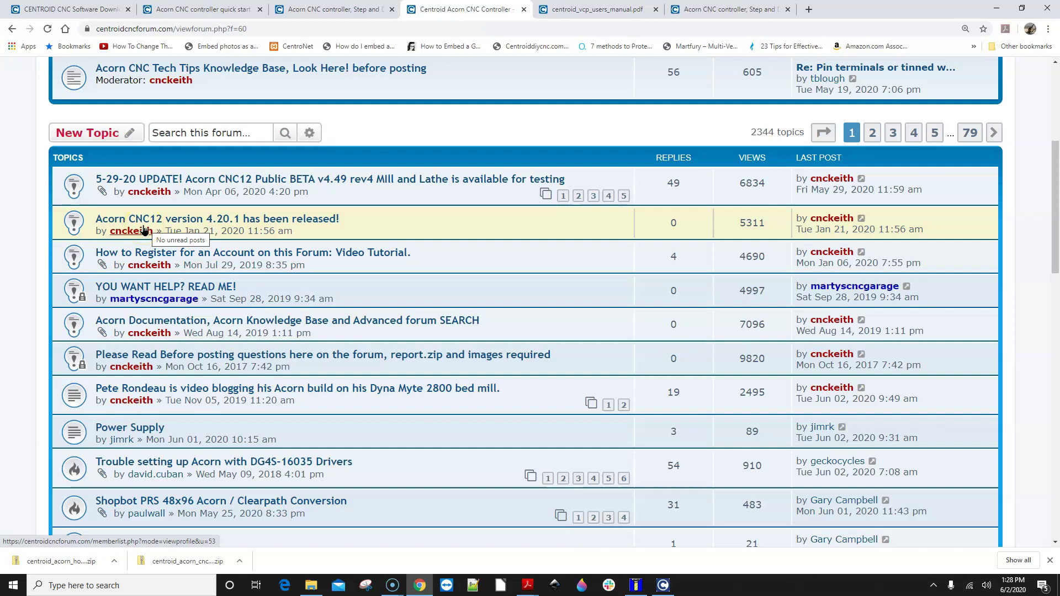
pyautogui.scroll(-2, 397, 433)
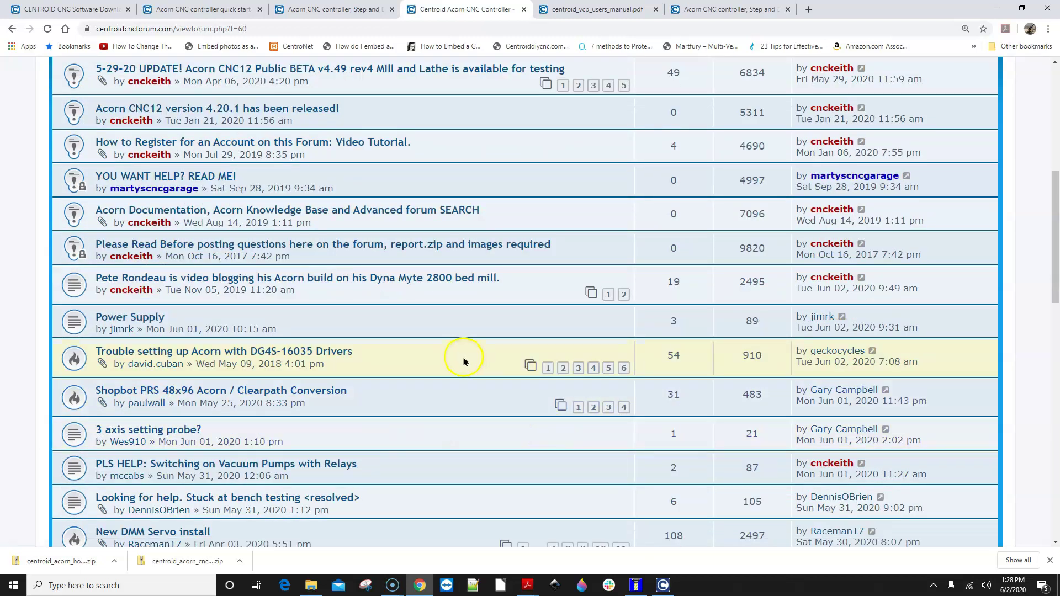
pyautogui.scroll(-2, 379, 391)
pyautogui.scroll(3, 375, 408)
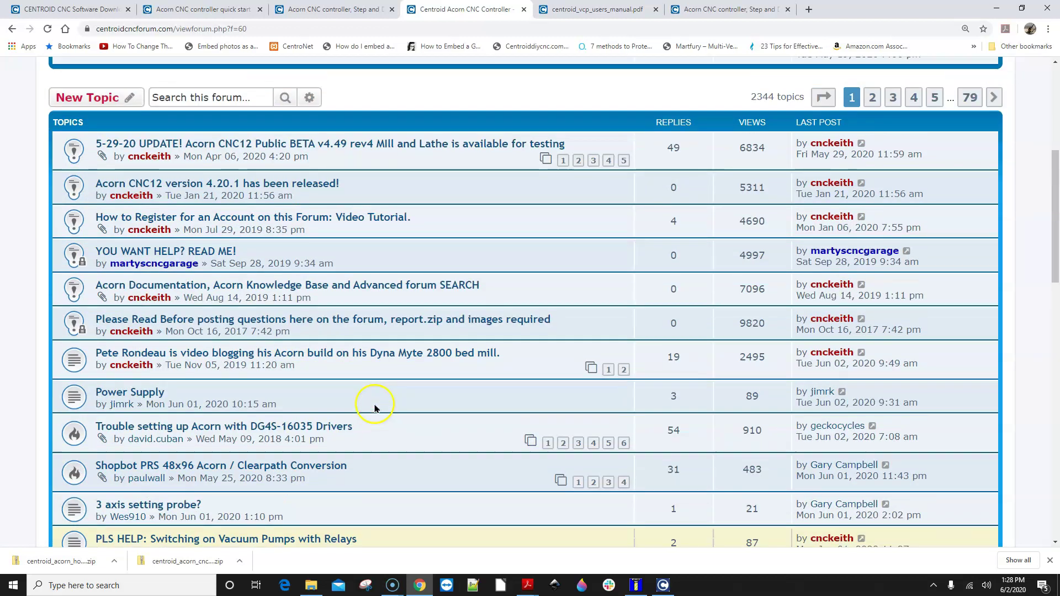
pyautogui.scroll(1, 375, 409)
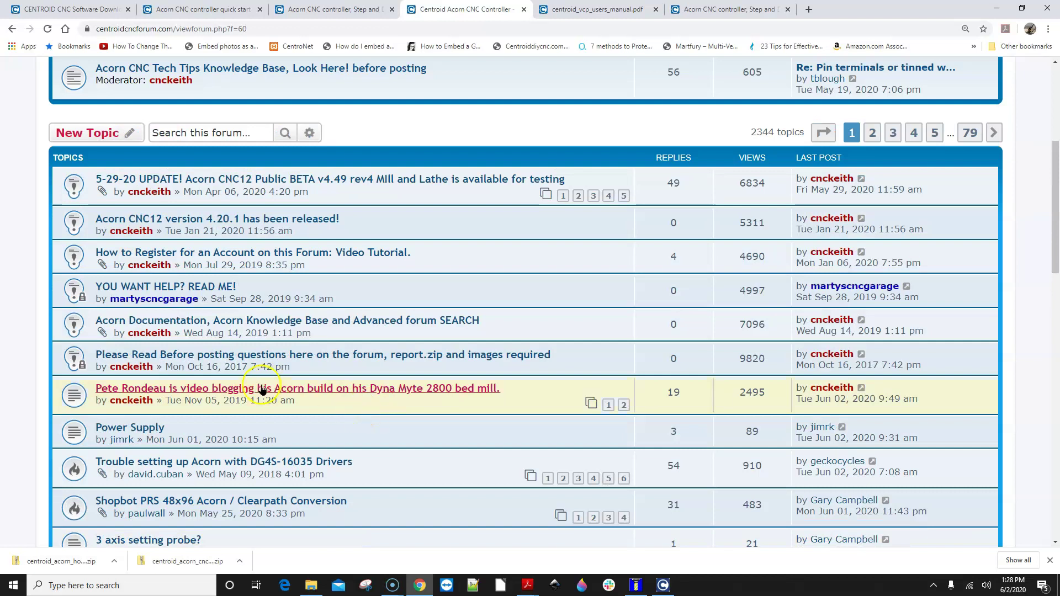
# Open the forum topic "Please Read Before posting questions here on the forum", review its posting guidelines down to the screenshot instructions, and return to CNC12.
pyautogui.click(319, 357)
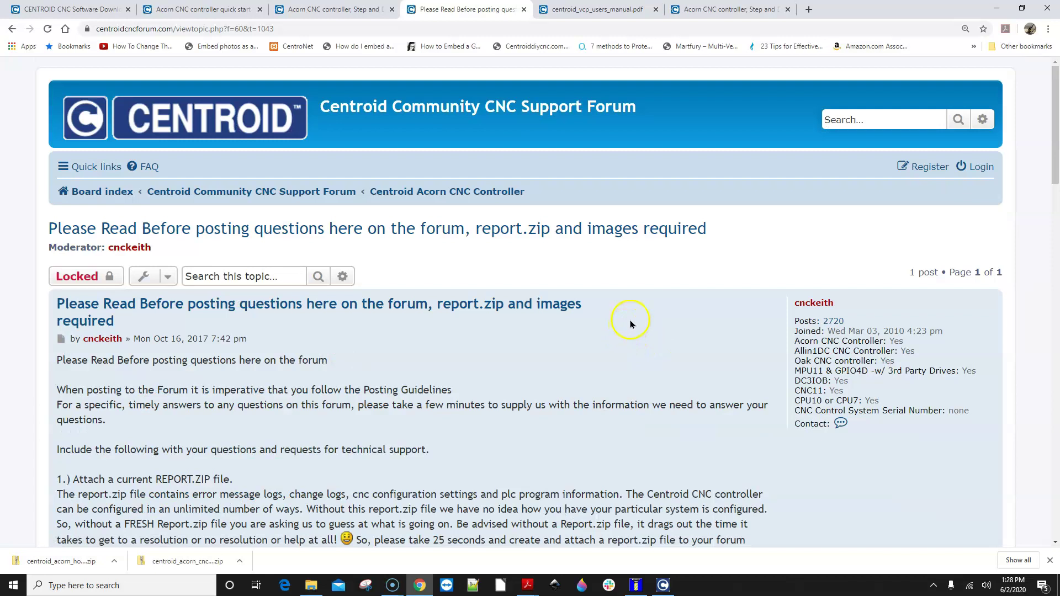
pyautogui.scroll(-7, 631, 324)
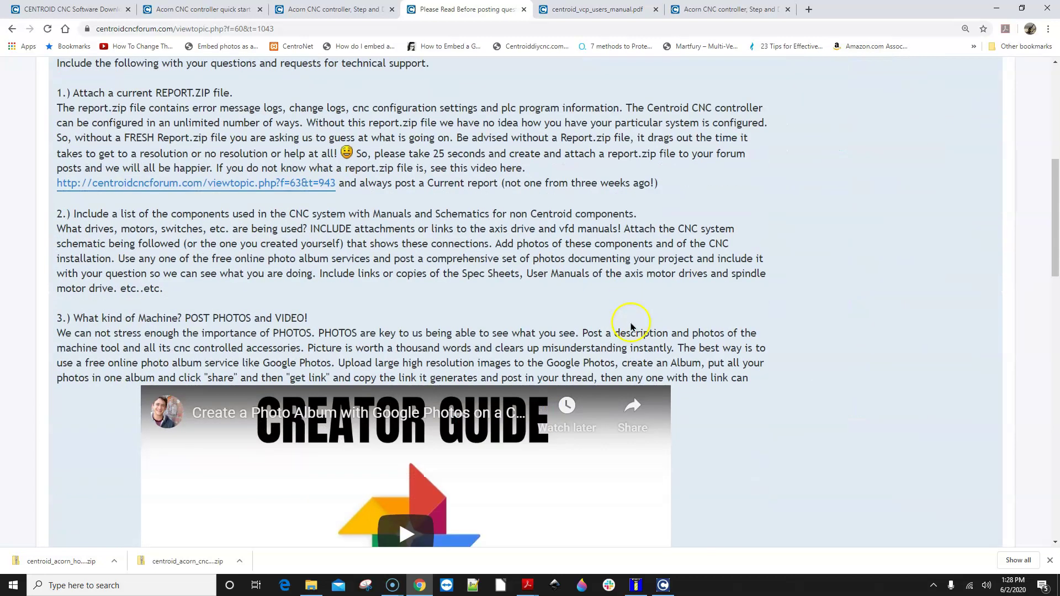
pyautogui.scroll(7, 631, 327)
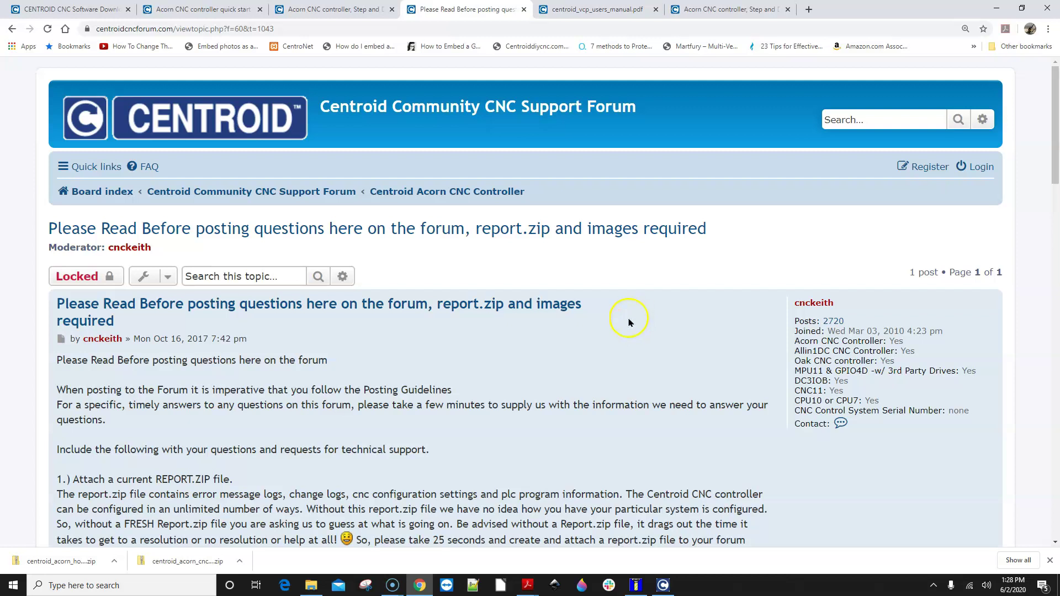
pyautogui.scroll(-2, 629, 327)
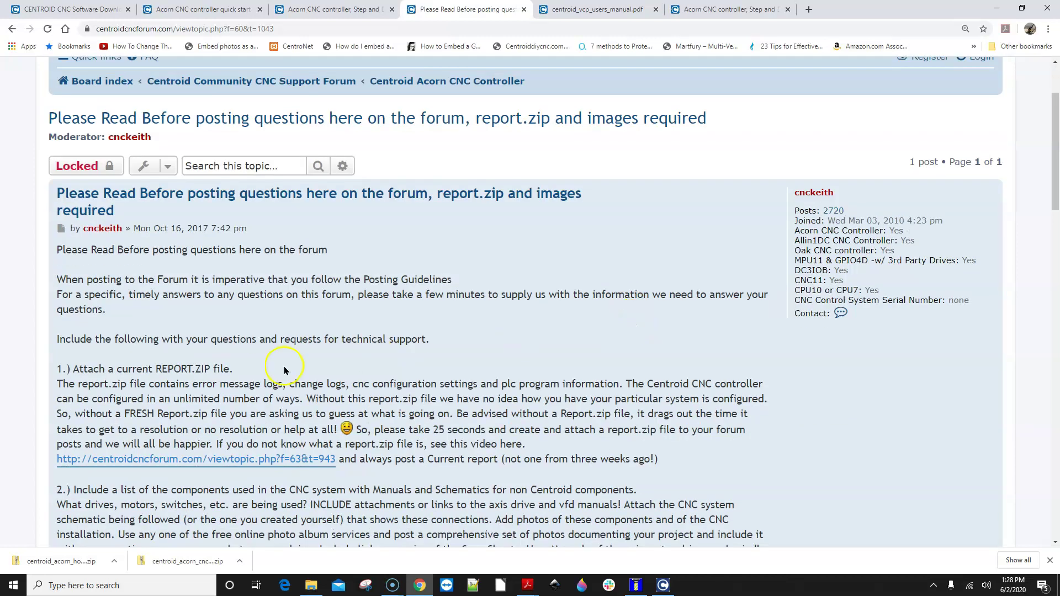
pyautogui.scroll(-9, 566, 333)
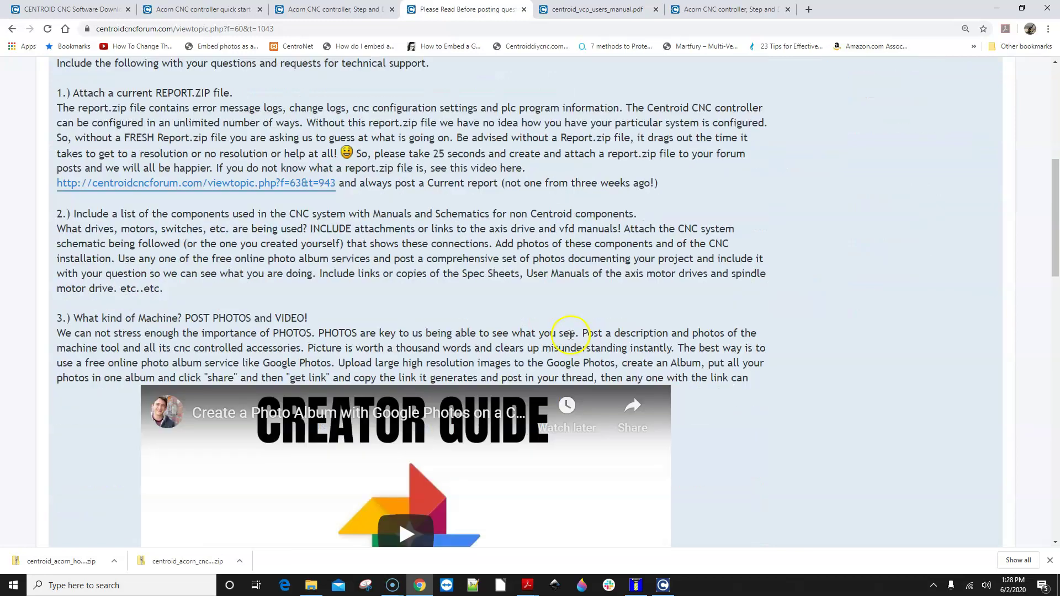
pyautogui.scroll(-6, 568, 339)
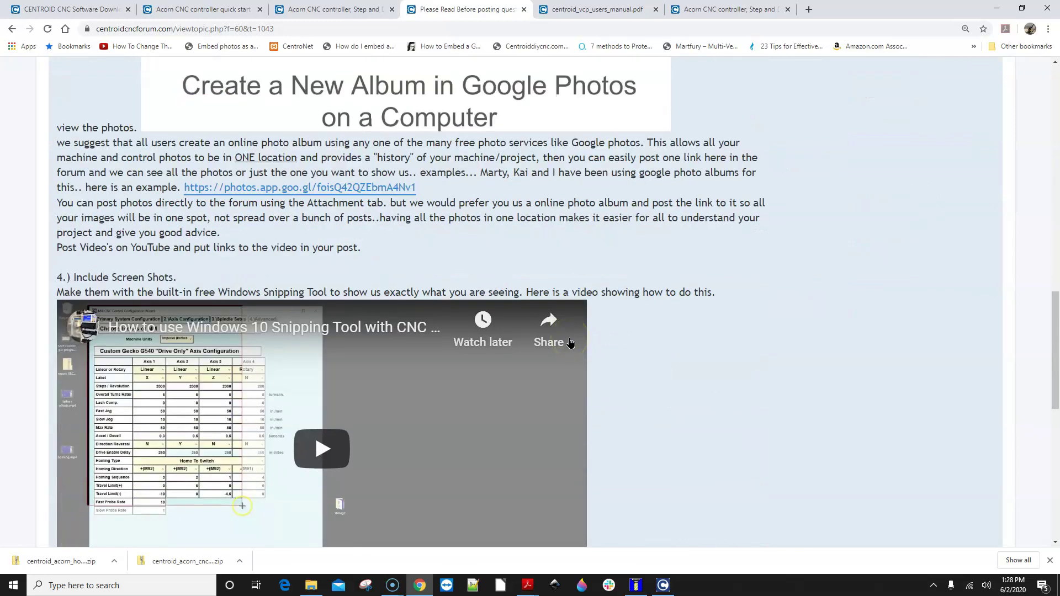
pyautogui.scroll(4, 566, 342)
pyautogui.scroll(14, 563, 344)
pyautogui.scroll(2, 558, 346)
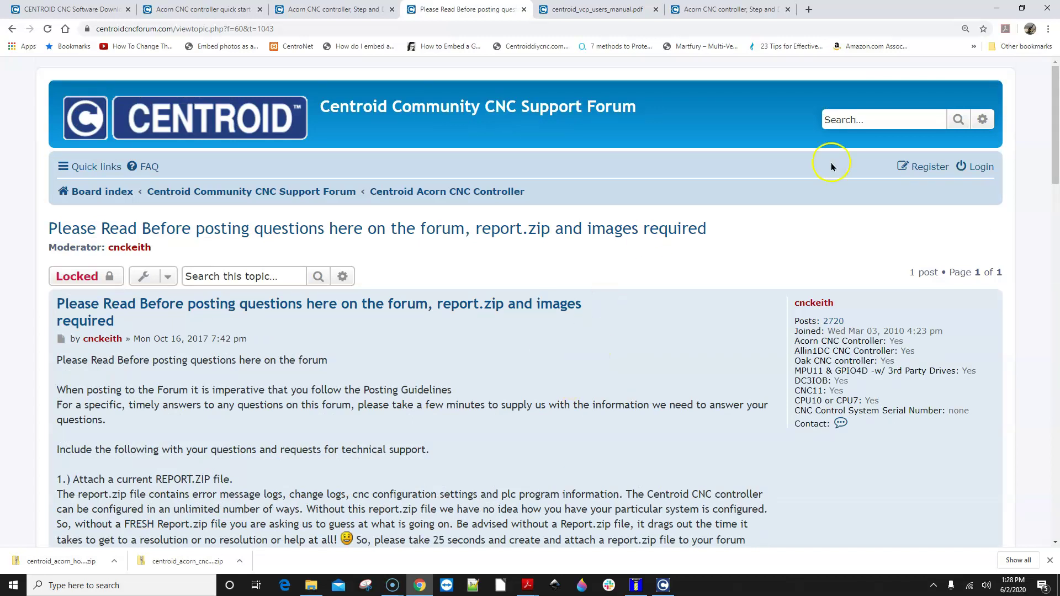
pyautogui.click(1052, 10)
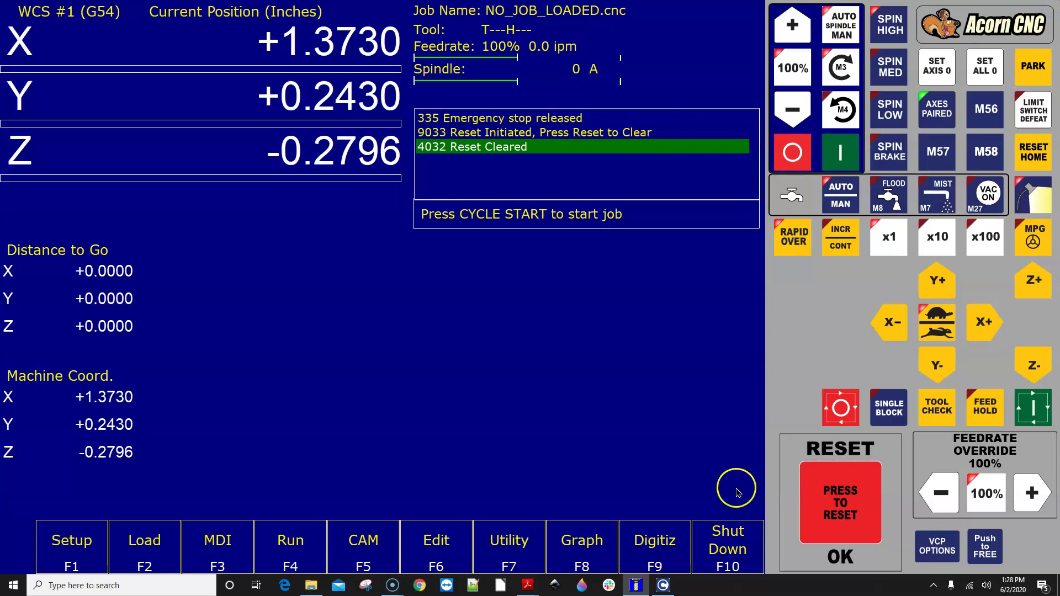